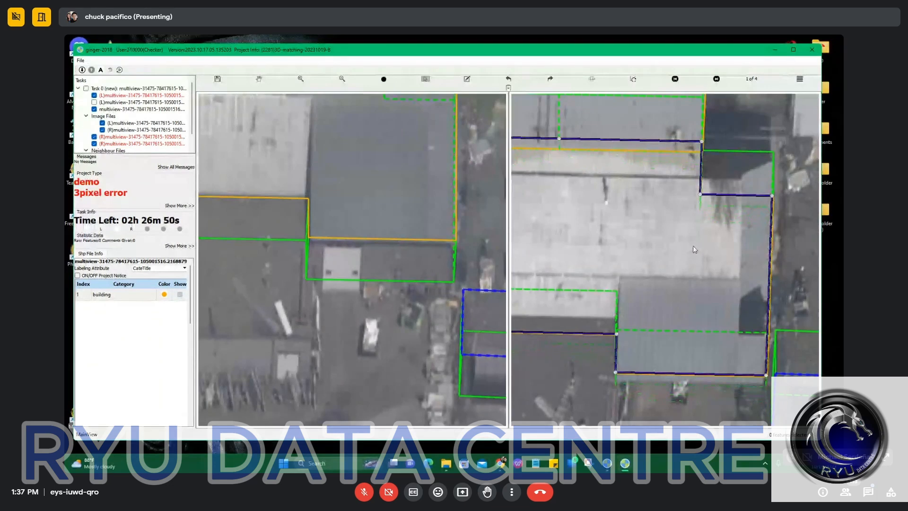
Split the lower building's outline along the narrow strip roof's lower edge and delete the remaining L-shaped part.
{"action": "scroll", "coordinate": [694, 245], "scroll_direction": "down", "scroll_amount": 2}
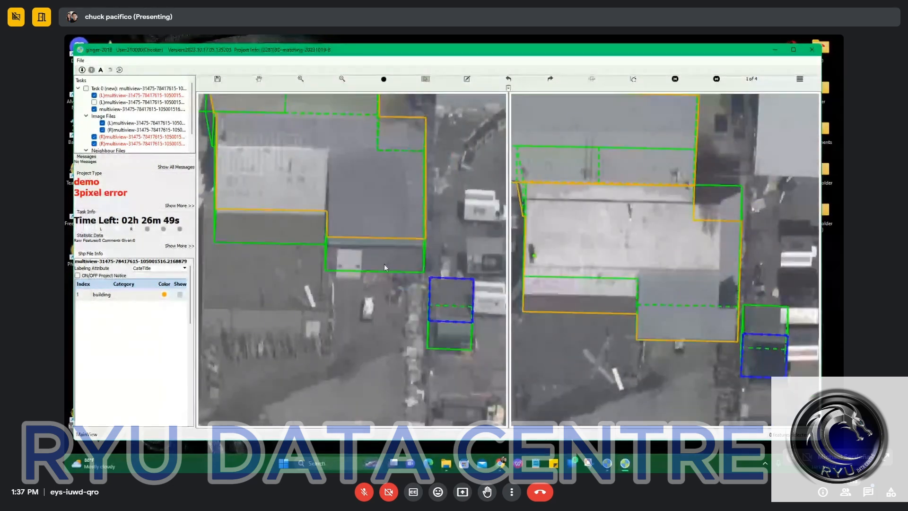
{"action": "scroll", "coordinate": [351, 240], "scroll_direction": "down", "scroll_amount": 2}
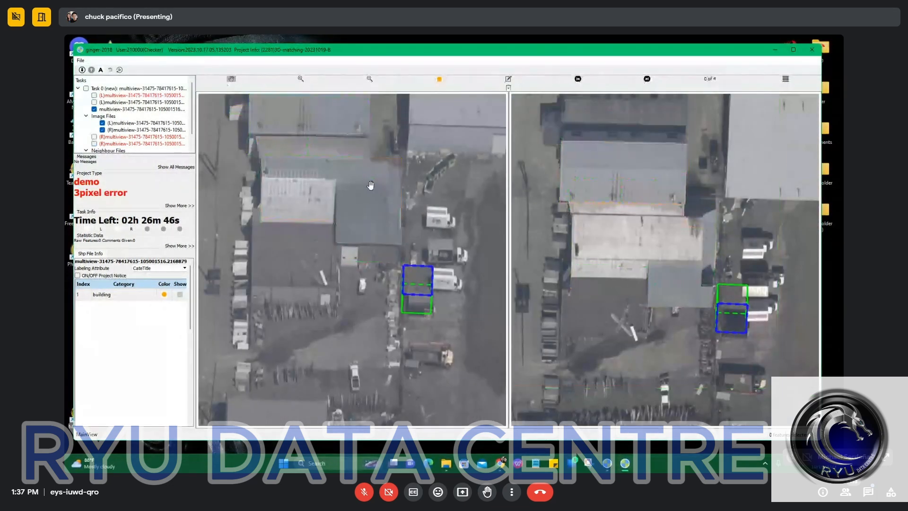
{"action": "scroll", "coordinate": [359, 196], "scroll_direction": "up", "scroll_amount": 2}
{"action": "scroll", "coordinate": [343, 199], "scroll_direction": "up", "scroll_amount": 3}
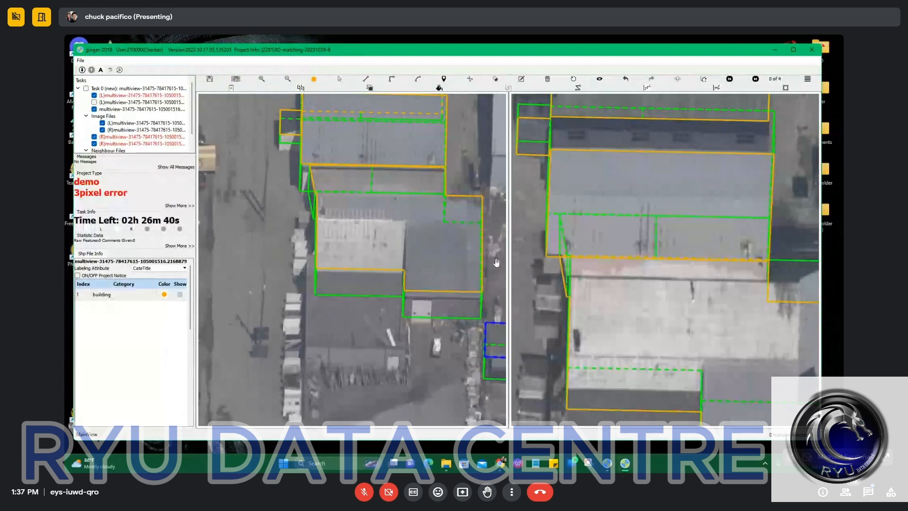
{"action": "scroll", "coordinate": [416, 223], "scroll_direction": "up", "scroll_amount": 1}
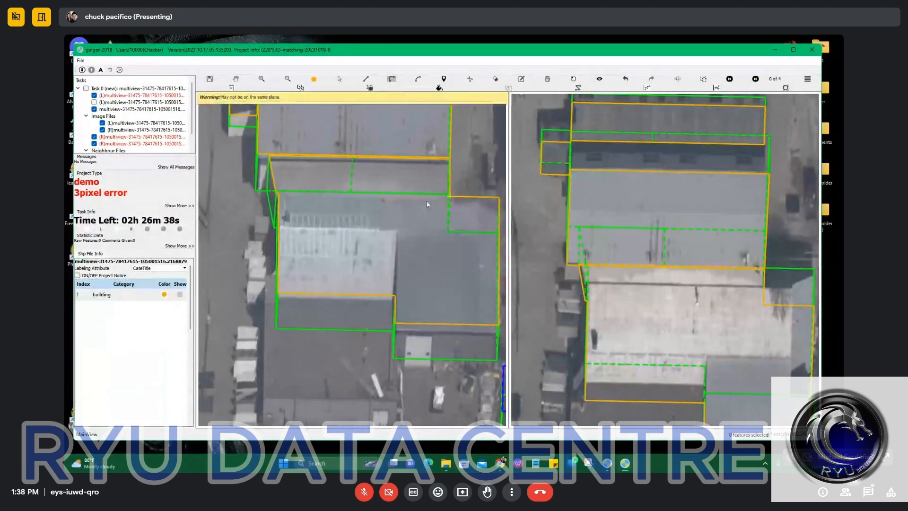
{"action": "double_click", "coordinate": [278, 193]}
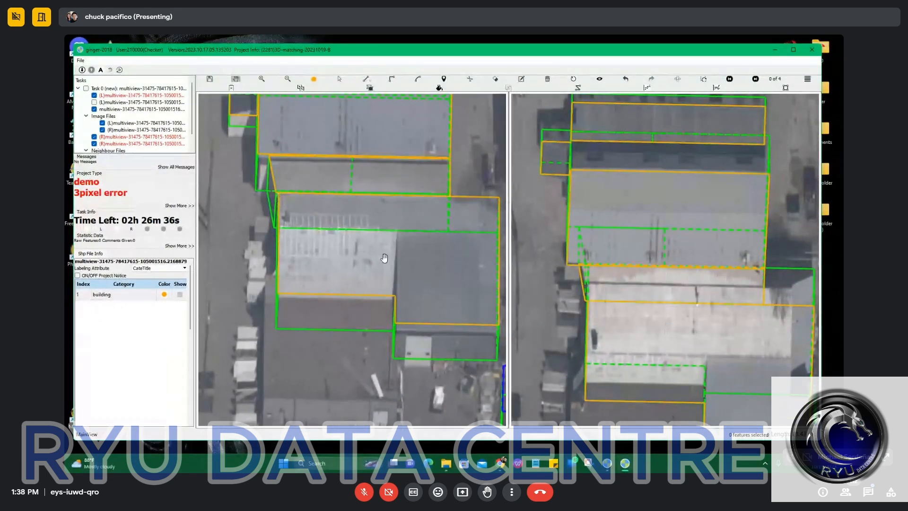
{"action": "key", "text": "s"}
{"action": "left_click", "coordinate": [385, 258]}
{"action": "scroll", "coordinate": [424, 187], "scroll_direction": "up", "scroll_amount": 3}
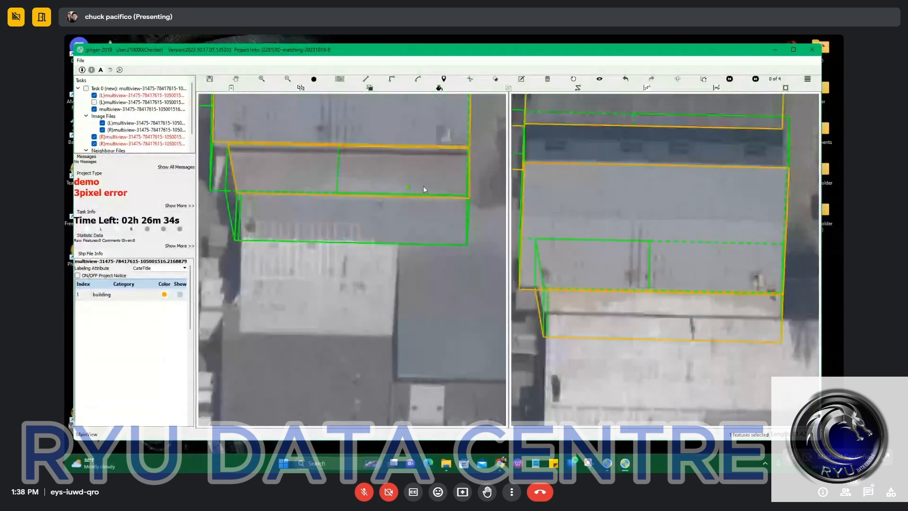
Adjust the narrow strip roof's height until its outline fits the roof edges in both images.
{"action": "left_click", "coordinate": [402, 215]}
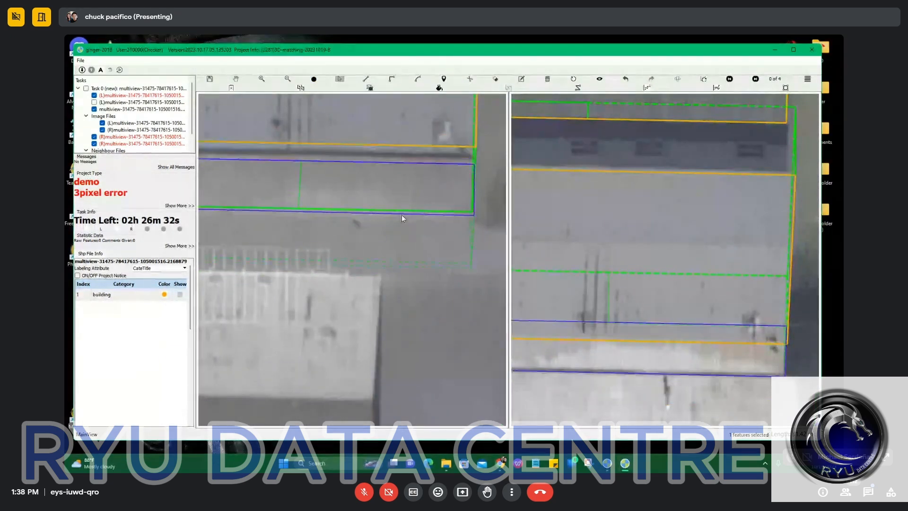
{"action": "scroll", "coordinate": [410, 214], "scroll_direction": "up", "scroll_amount": 8}
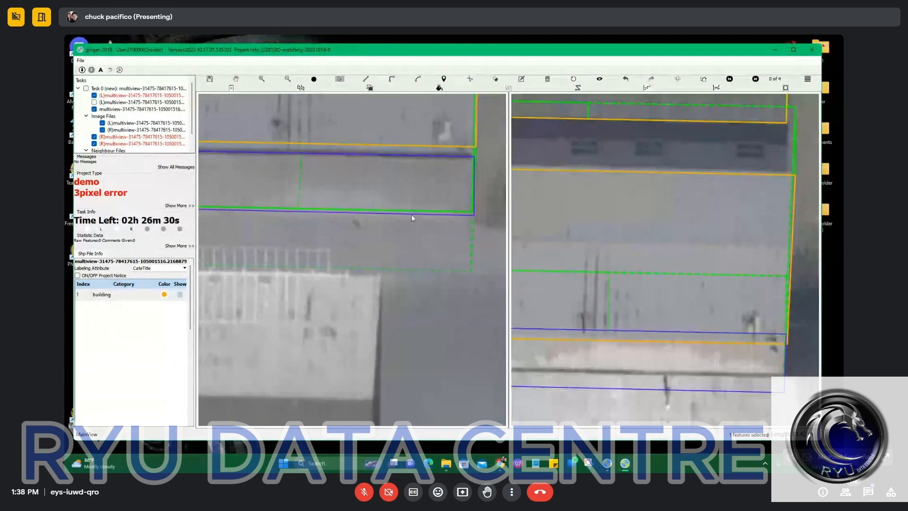
{"action": "scroll", "coordinate": [416, 213], "scroll_direction": "down", "scroll_amount": 6}
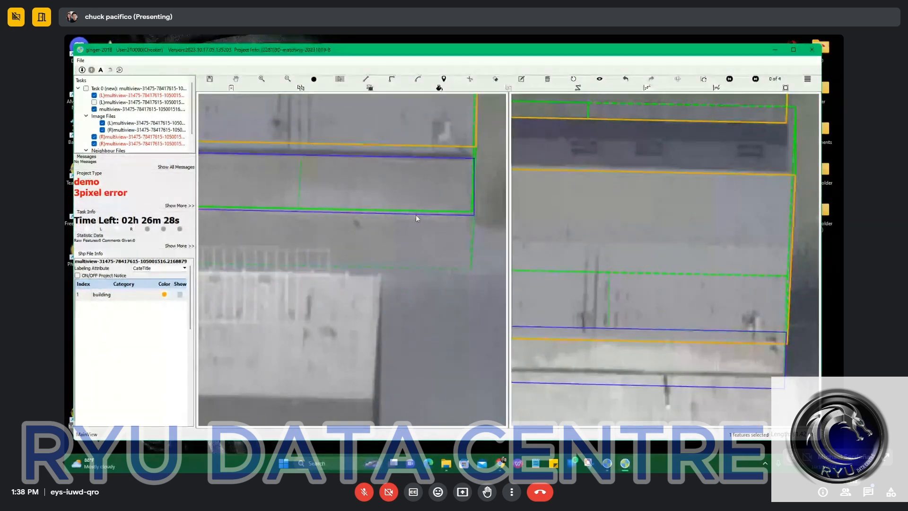
{"action": "scroll", "coordinate": [419, 215], "scroll_direction": "down", "scroll_amount": 3}
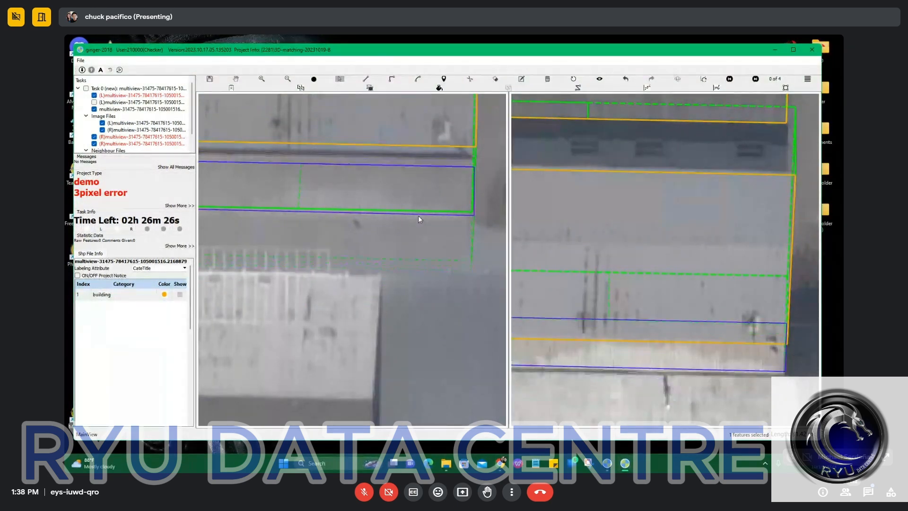
{"action": "left_click", "coordinate": [419, 215]}
Trace a new L-shaped building outline around the grey roof below the narrow strip, sharing the strip's lower edge.
{"action": "scroll", "coordinate": [420, 216], "scroll_direction": "down", "scroll_amount": 5}
{"action": "key", "text": "m"}
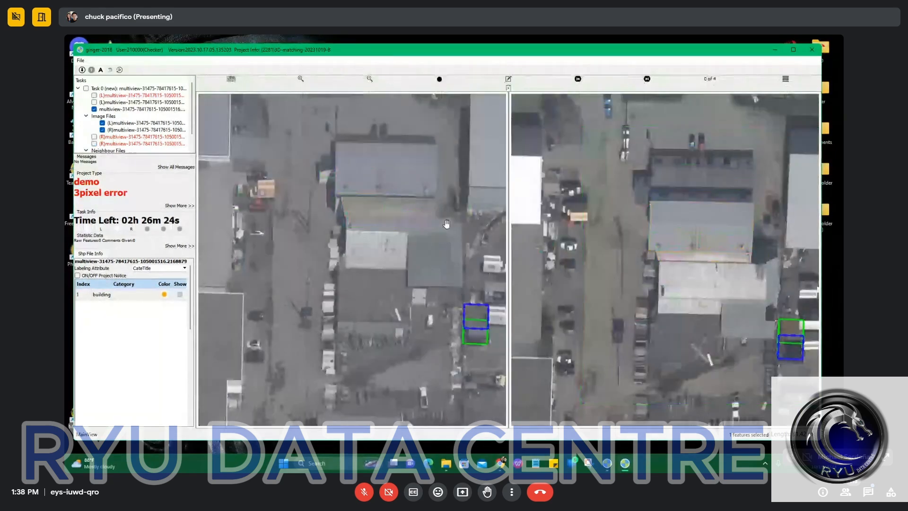
{"action": "scroll", "coordinate": [423, 224], "scroll_direction": "up", "scroll_amount": 3}
{"action": "left_click", "coordinate": [433, 210]}
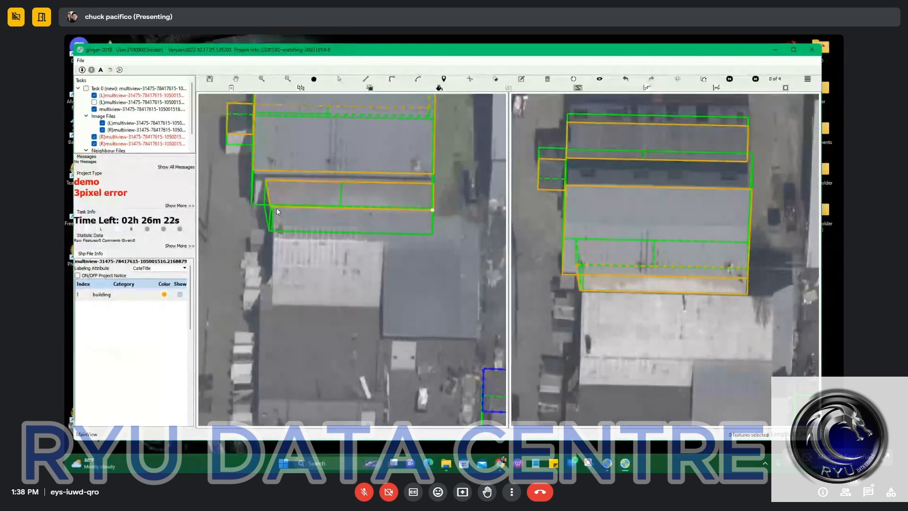
{"action": "left_click", "coordinate": [274, 208]}
{"action": "left_click", "coordinate": [274, 240]}
{"action": "left_click", "coordinate": [383, 335]}
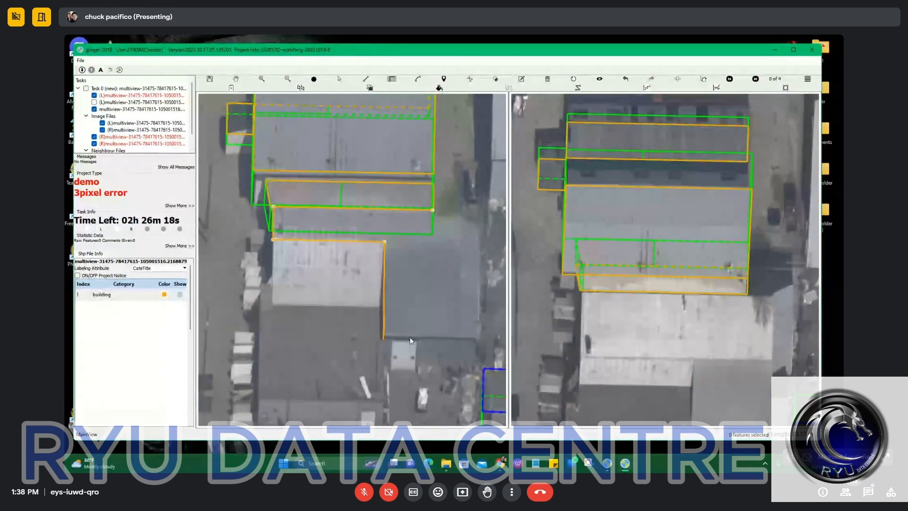
{"action": "left_click", "coordinate": [433, 209]}
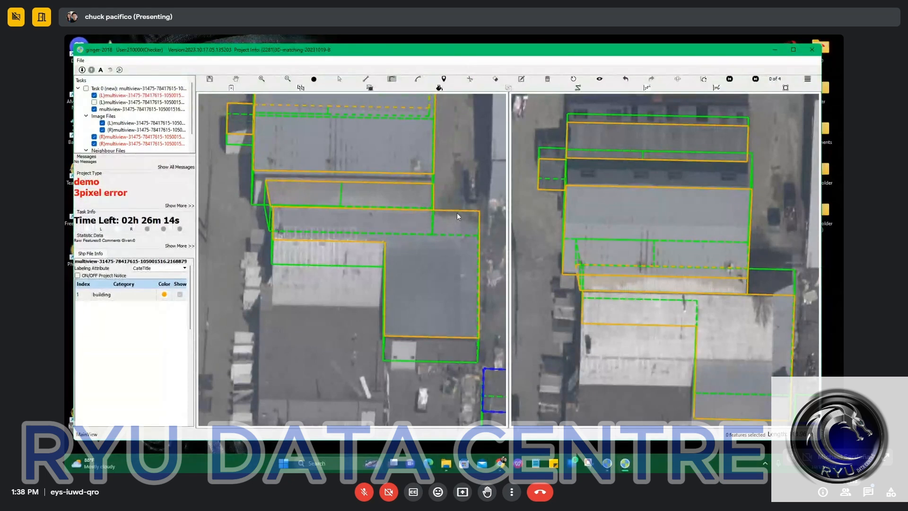
Adjust the L-shaped outline's upper edge and height to fit the roof in both images.
{"action": "key", "text": "space"}
{"action": "left_click_drag", "start_coordinate": [438, 262], "coordinate": [411, 237]}
{"action": "key", "text": "s"}
{"action": "left_click", "coordinate": [411, 237]}
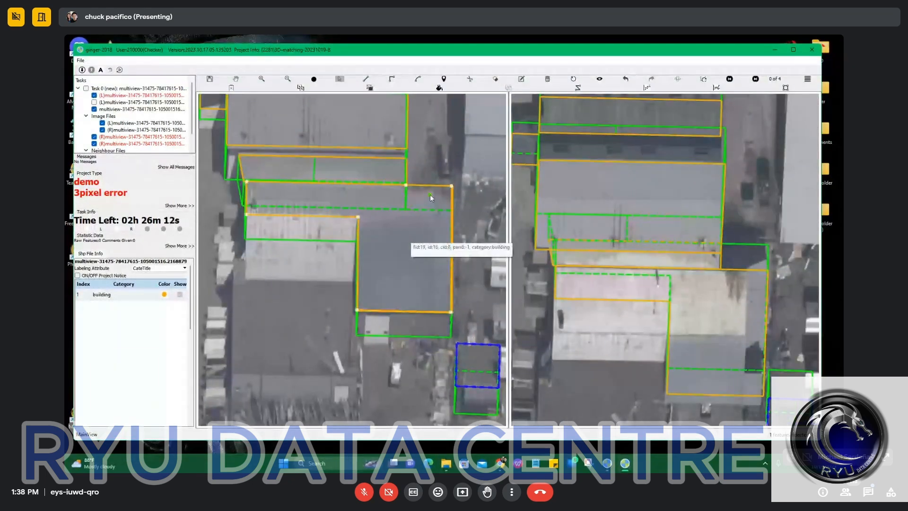
{"action": "left_click_drag", "start_coordinate": [429, 185], "coordinate": [436, 187]}
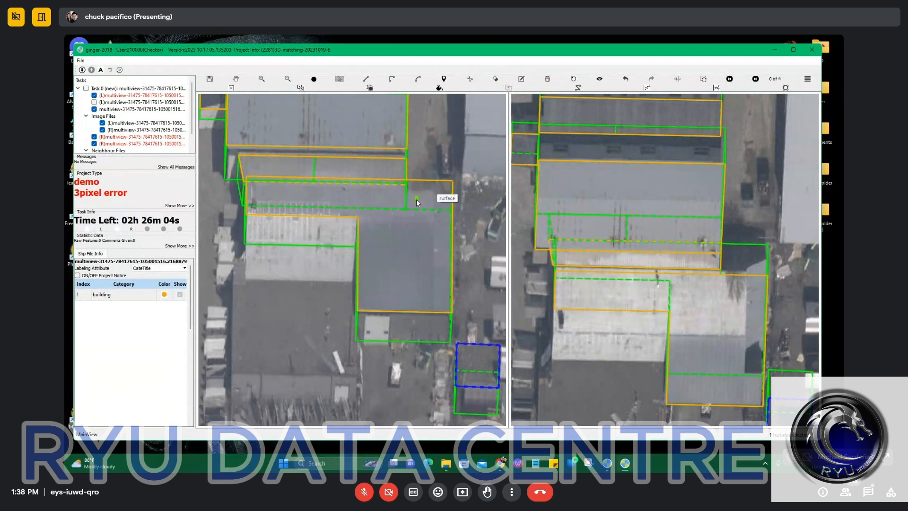
{"action": "key", "text": "h"}
{"action": "scroll", "coordinate": [421, 204], "scroll_direction": "down", "scroll_amount": 2}
{"action": "key", "text": "space"}
{"action": "key", "text": "space"}
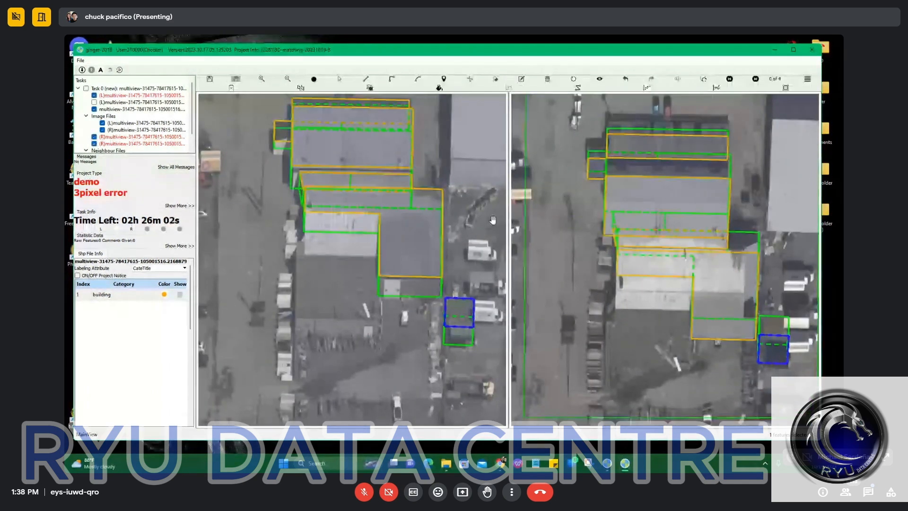
Draw a rectangular building outline over the white roof inside the corner of the L-shaped roof.
{"action": "scroll", "coordinate": [638, 284], "scroll_direction": "up", "scroll_amount": 2}
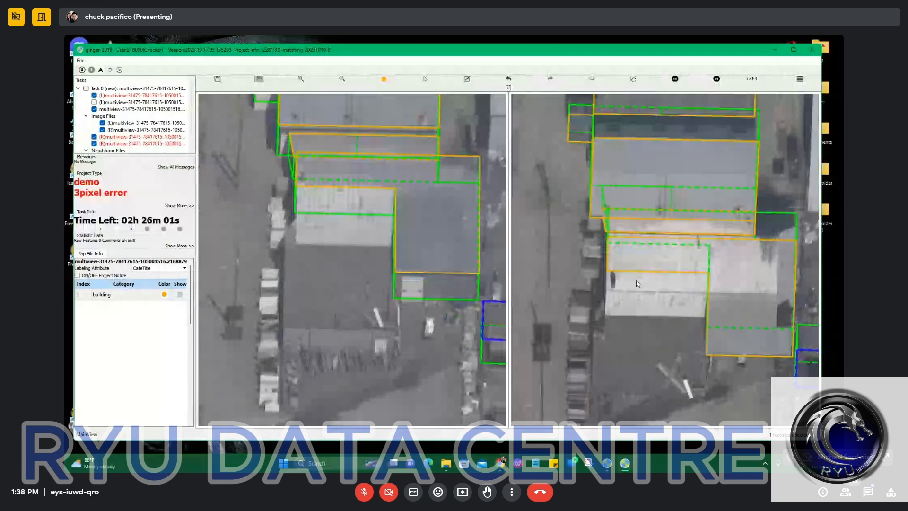
{"action": "scroll", "coordinate": [294, 189], "scroll_direction": "up", "scroll_amount": 1}
{"action": "left_click", "coordinate": [325, 188]}
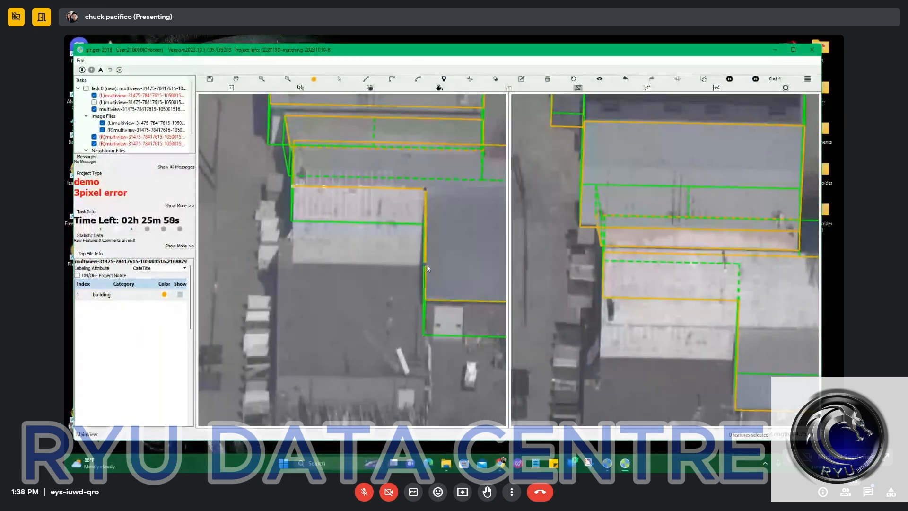
{"action": "left_click", "coordinate": [426, 264]}
{"action": "key", "text": "r"}
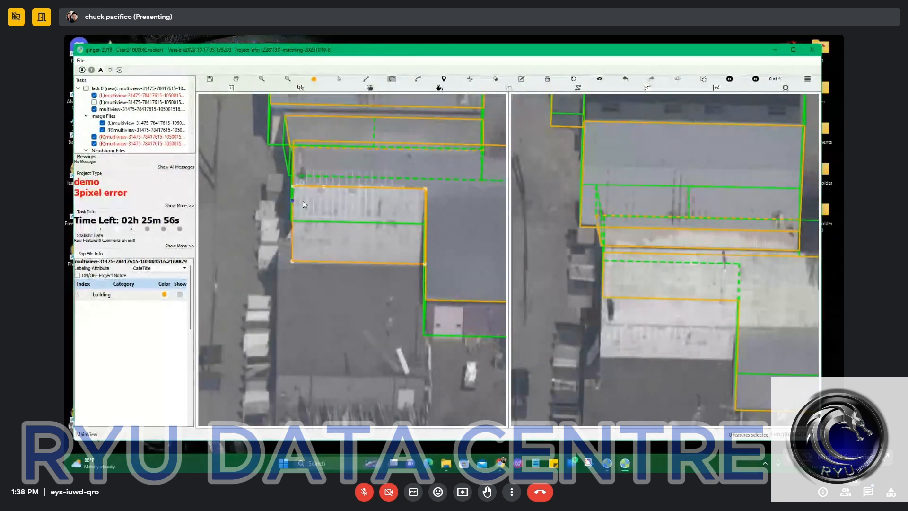
{"action": "scroll", "coordinate": [353, 252], "scroll_direction": "up", "scroll_amount": 2}
{"action": "left_click", "coordinate": [346, 273]}
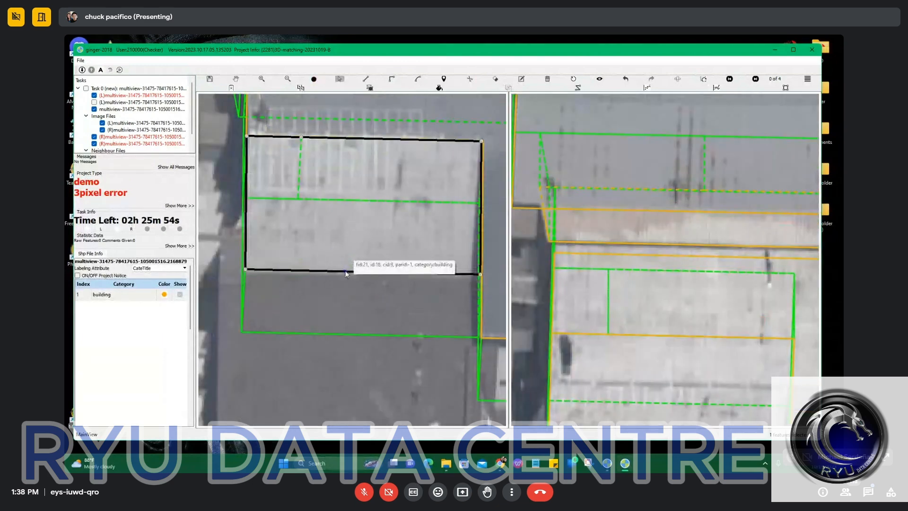
Adjust the white roof rectangle's height until its lower edge meets the roof edge in the second image.
{"action": "scroll", "coordinate": [346, 273], "scroll_direction": "down", "scroll_amount": 3}
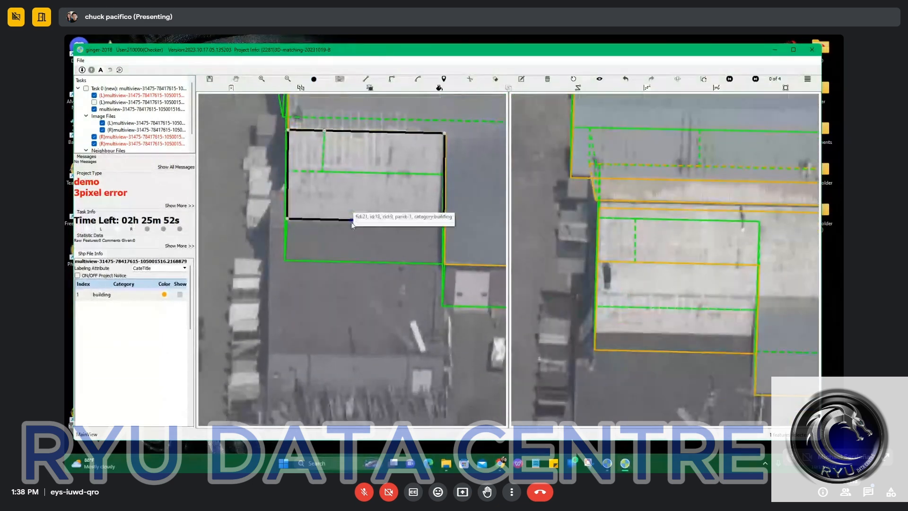
{"action": "left_click", "coordinate": [351, 220]}
{"action": "scroll", "coordinate": [355, 218], "scroll_direction": "up", "scroll_amount": 5}
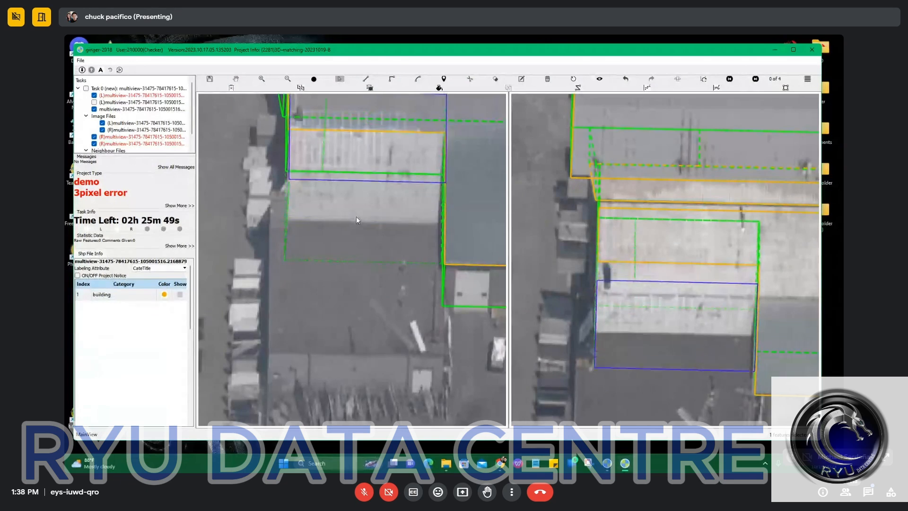
{"action": "scroll", "coordinate": [357, 218], "scroll_direction": "down", "scroll_amount": 5}
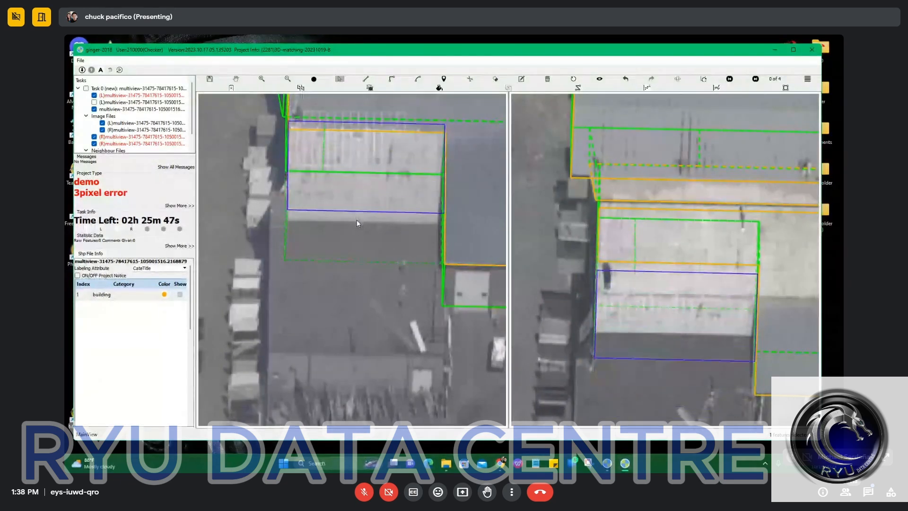
{"action": "scroll", "coordinate": [358, 220], "scroll_direction": "down", "scroll_amount": 5}
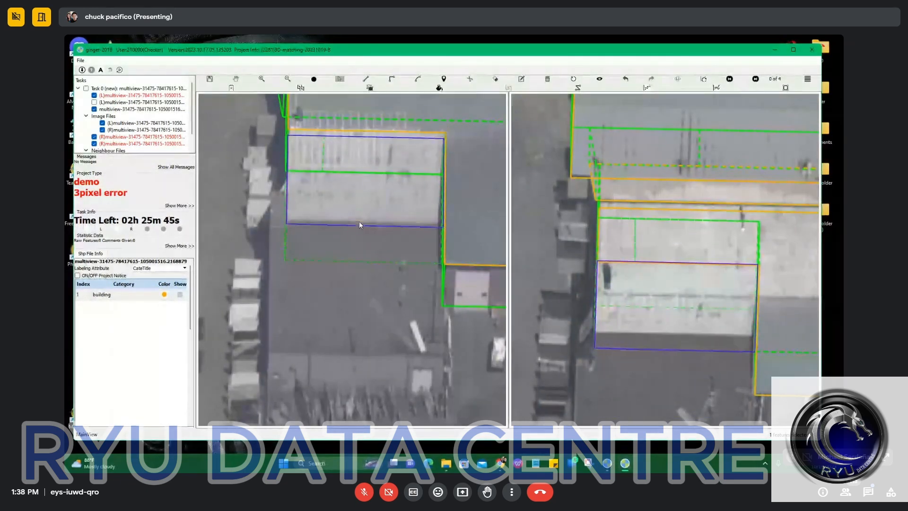
{"action": "scroll", "coordinate": [360, 225], "scroll_direction": "down", "scroll_amount": 3}
{"action": "left_click", "coordinate": [360, 224]}
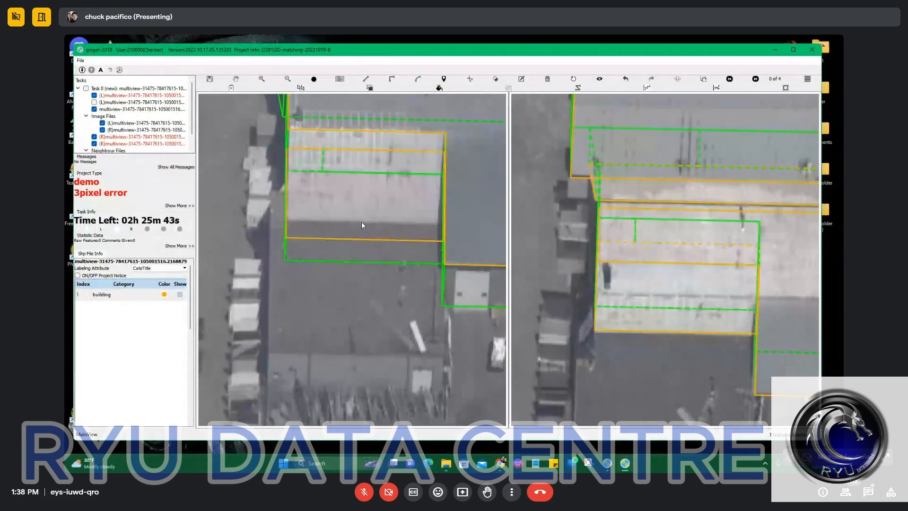
{"action": "key", "text": "Escape"}
Switch the comparison view to image 4 of 4 and bring the outlined building into view.
{"action": "scroll", "coordinate": [362, 223], "scroll_direction": "down", "scroll_amount": 2}
{"action": "scroll", "coordinate": [359, 220], "scroll_direction": "up", "scroll_amount": 3}
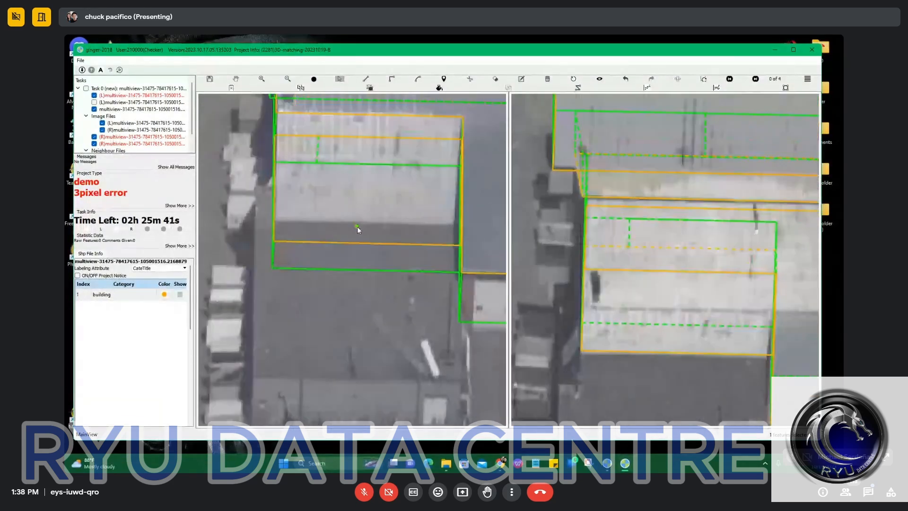
{"action": "scroll", "coordinate": [357, 227], "scroll_direction": "down", "scroll_amount": 2}
{"action": "scroll", "coordinate": [639, 290], "scroll_direction": "up", "scroll_amount": 2}
{"action": "key", "text": "s"}
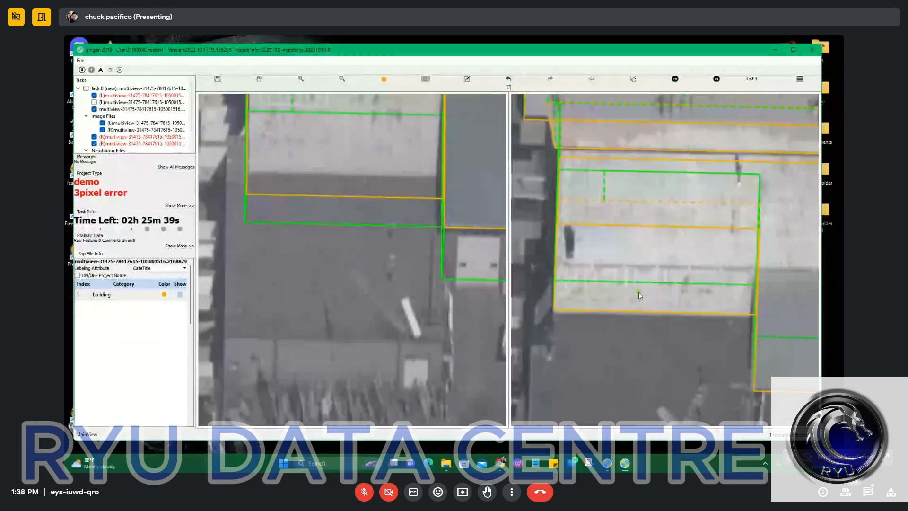
{"action": "left_click", "coordinate": [639, 291]}
{"action": "scroll", "coordinate": [640, 292], "scroll_direction": "down", "scroll_amount": 1}
{"action": "key", "text": "Left"}
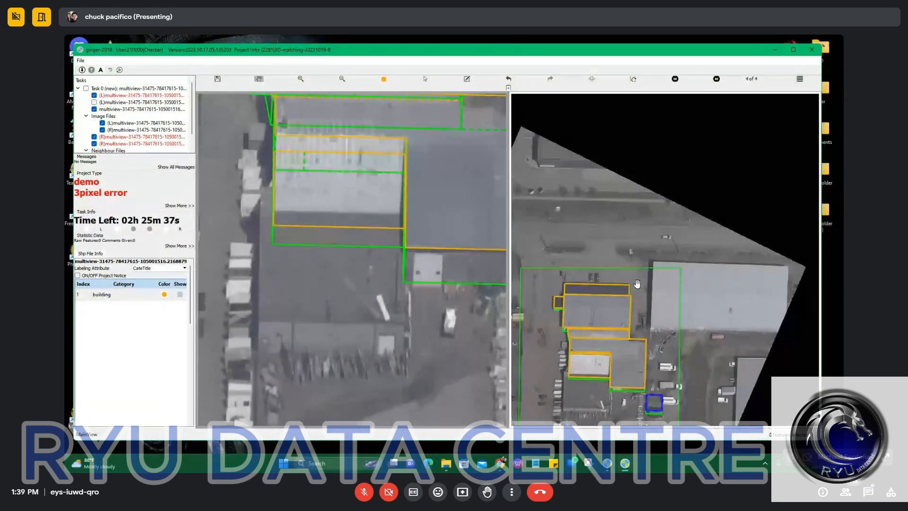
{"action": "scroll", "coordinate": [588, 384], "scroll_direction": "up", "scroll_amount": 4}
Compare the fit of the building's roof outlines between the main image and the fourth image.
{"action": "left_click", "coordinate": [330, 310]}
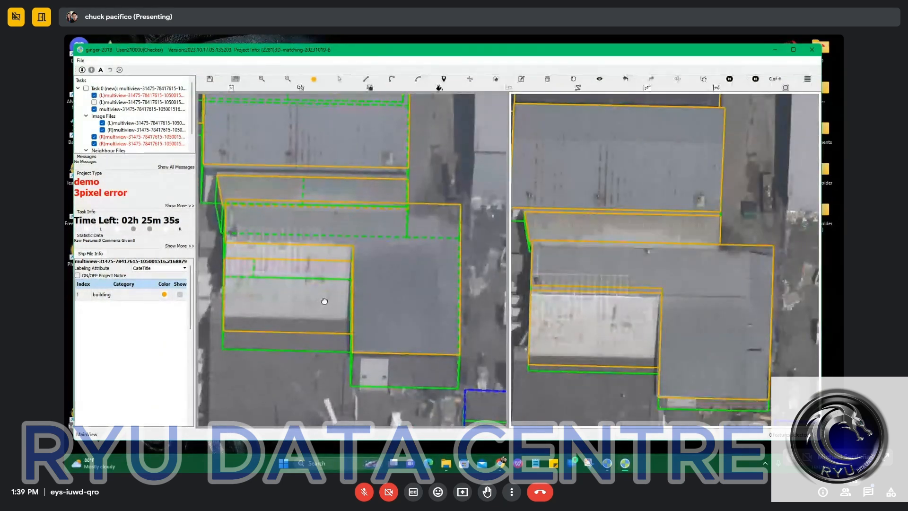
{"action": "left_click_drag", "start_coordinate": [295, 337], "coordinate": [380, 263]}
{"action": "scroll", "coordinate": [352, 289], "scroll_direction": "up", "scroll_amount": 1}
{"action": "key", "text": "s"}
{"action": "scroll", "coordinate": [381, 264], "scroll_direction": "down", "scroll_amount": 1}
{"action": "scroll", "coordinate": [421, 242], "scroll_direction": "down", "scroll_amount": 1}
{"action": "key", "text": "p"}
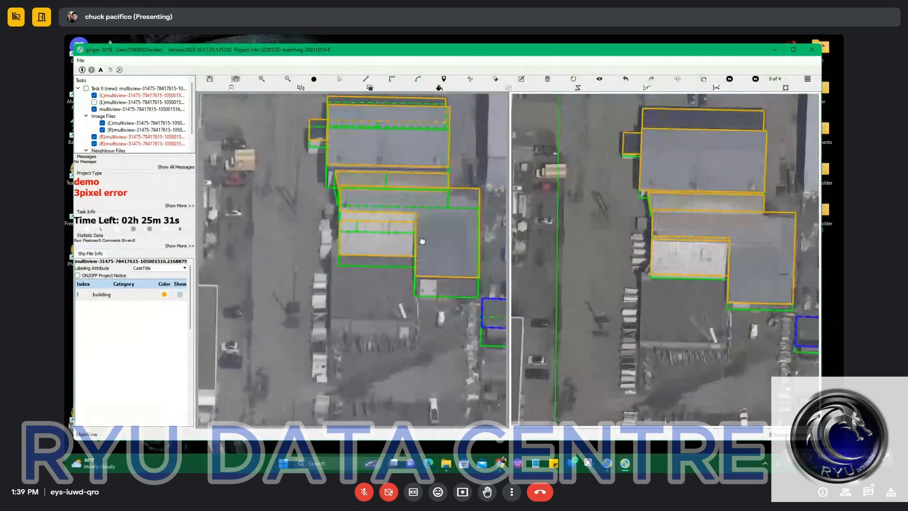
{"action": "left_click_drag", "start_coordinate": [421, 242], "coordinate": [402, 238]}
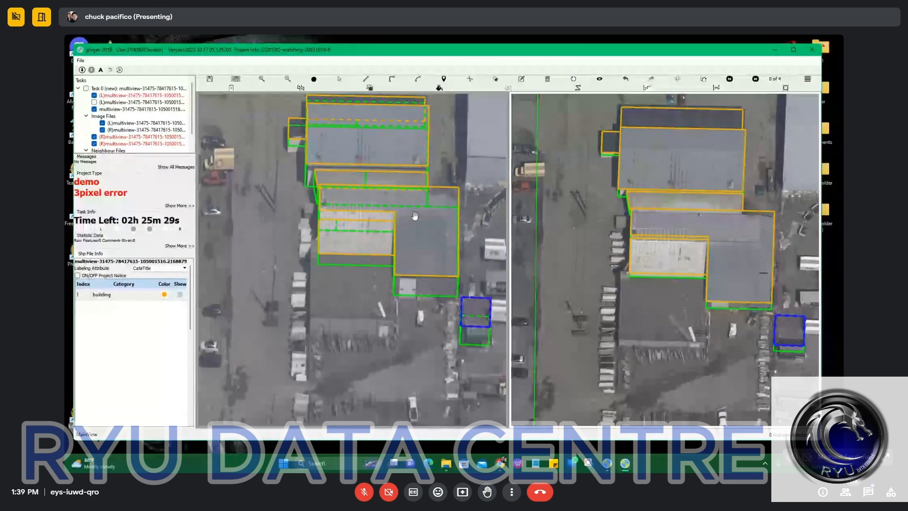
Lower the upper edge of the L-shaped outline's right wing to follow the stepped roof edge.
{"action": "scroll", "coordinate": [435, 208], "scroll_direction": "up", "scroll_amount": 2}
{"action": "left_click_drag", "start_coordinate": [441, 206], "coordinate": [416, 228]}
{"action": "key", "text": "s"}
{"action": "left_click_drag", "start_coordinate": [432, 187], "coordinate": [430, 200]}
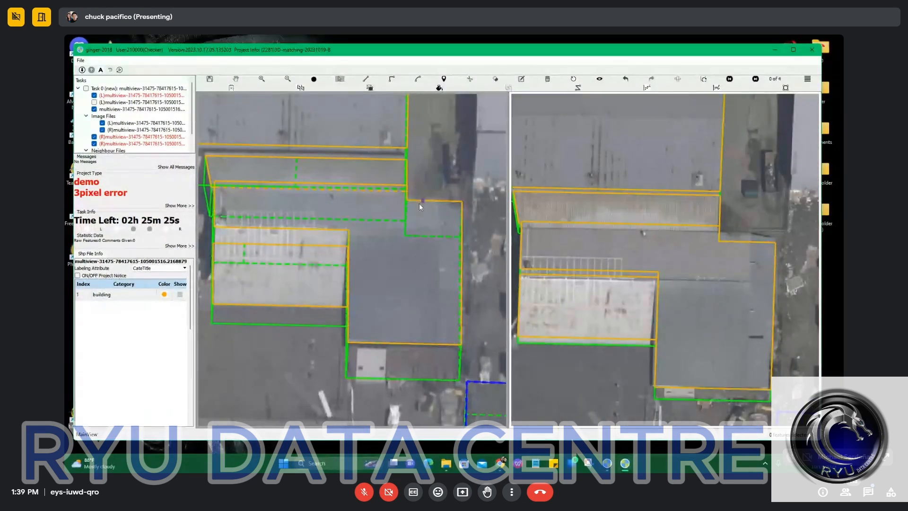
Delete the L-shaped roof outline and the white roof rectangle.
{"action": "scroll", "coordinate": [420, 203], "scroll_direction": "up", "scroll_amount": 1}
{"action": "left_click", "coordinate": [411, 220]}
{"action": "key", "text": "Delete"}
{"action": "scroll", "coordinate": [384, 218], "scroll_direction": "down", "scroll_amount": 2}
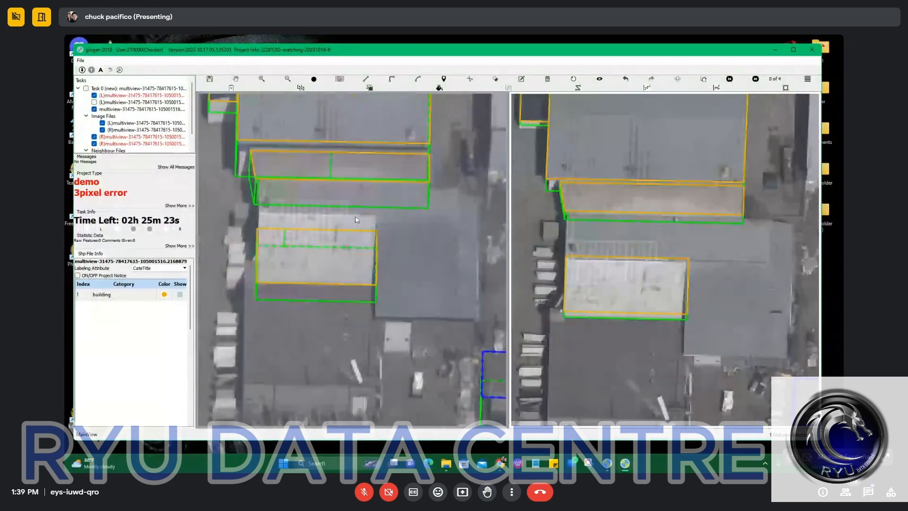
{"action": "left_click", "coordinate": [322, 259]}
{"action": "key", "text": "Delete"}
Trace a new L-shaped outline around the grey roof, sharing the lower edge of the ridged roof strip.
{"action": "scroll", "coordinate": [363, 185], "scroll_direction": "up", "scroll_amount": 3}
{"action": "left_click", "coordinate": [365, 179]}
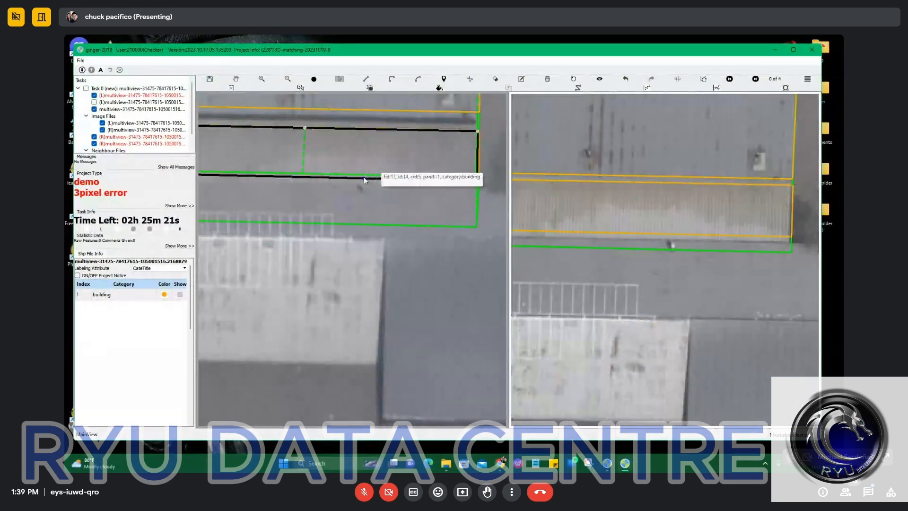
{"action": "key", "text": "Delete"}
{"action": "scroll", "coordinate": [367, 185], "scroll_direction": "down", "scroll_amount": 3}
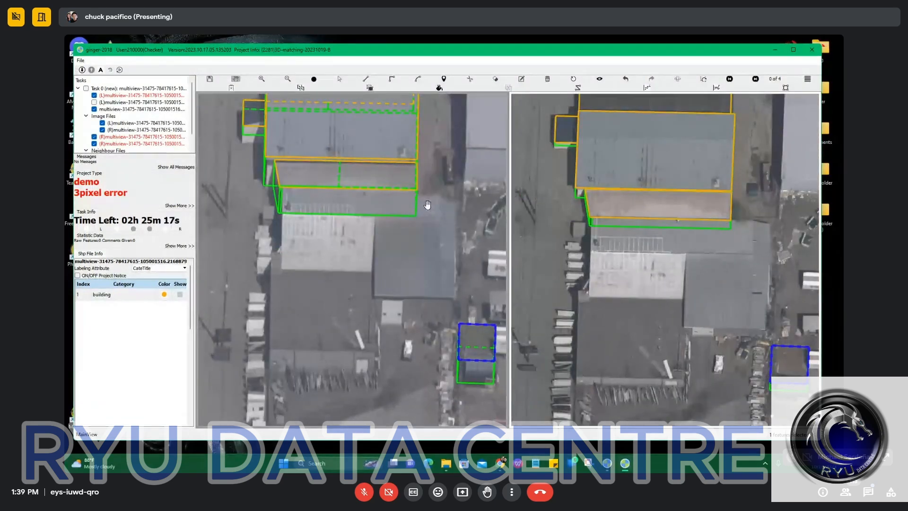
{"action": "scroll", "coordinate": [388, 208], "scroll_direction": "up", "scroll_amount": 2}
{"action": "left_click", "coordinate": [415, 190]}
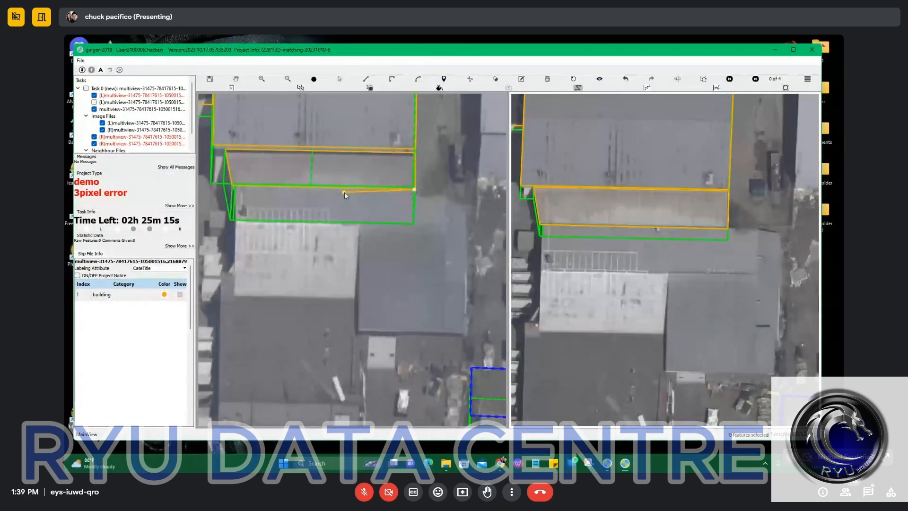
{"action": "left_click", "coordinate": [357, 189]}
{"action": "left_click", "coordinate": [235, 186]}
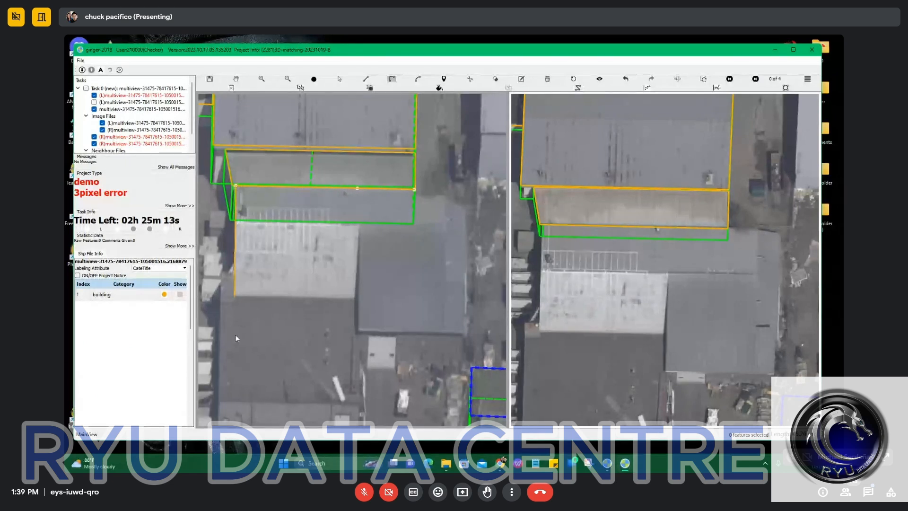
{"action": "left_click", "coordinate": [360, 248]}
{"action": "left_click", "coordinate": [370, 330]}
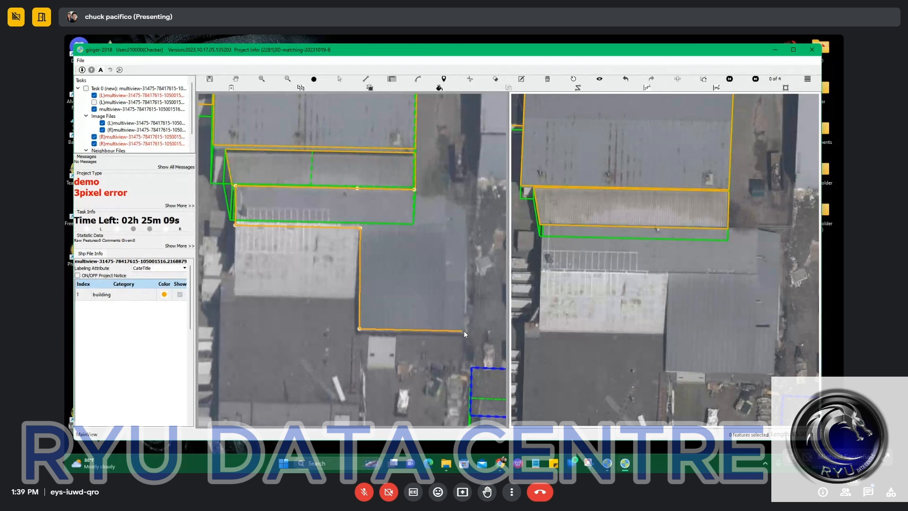
{"action": "left_click", "coordinate": [465, 331]}
{"action": "left_click", "coordinate": [466, 191]}
{"action": "left_click", "coordinate": [416, 190]}
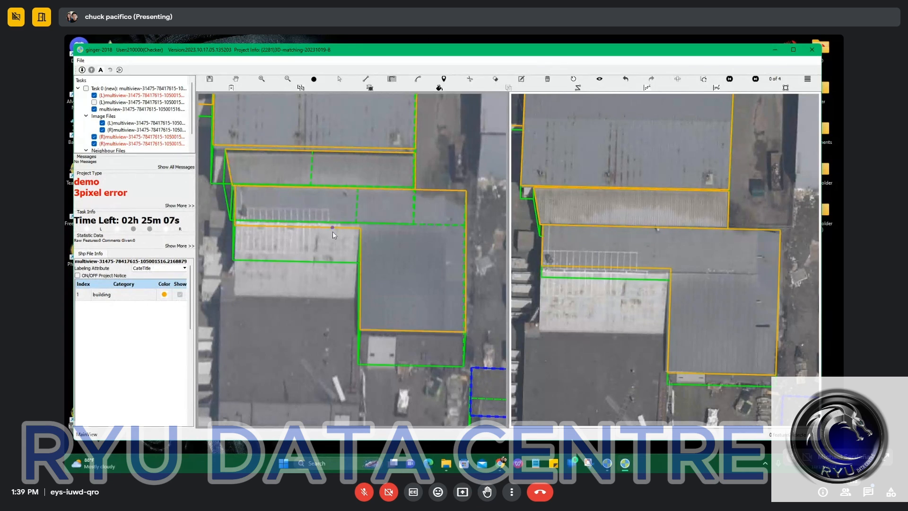
Examine how the new L-shaped outline fits the grey roof's edges in both images.
{"action": "scroll", "coordinate": [333, 232], "scroll_direction": "up", "scroll_amount": 5}
{"action": "left_click_drag", "start_coordinate": [340, 222], "coordinate": [353, 211]}
{"action": "scroll", "coordinate": [436, 261], "scroll_direction": "down", "scroll_amount": 4}
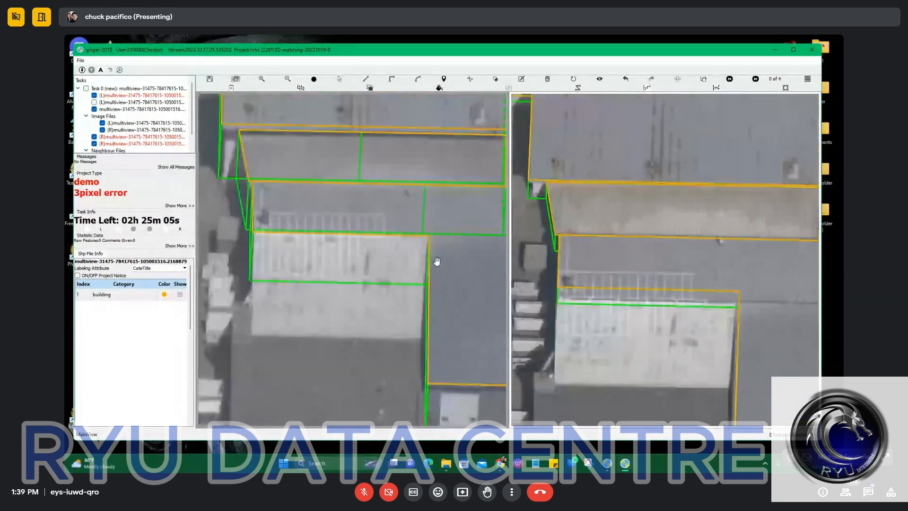
{"action": "scroll", "coordinate": [437, 261], "scroll_direction": "down", "scroll_amount": 4}
{"action": "left_click_drag", "start_coordinate": [488, 274], "coordinate": [426, 247]}
{"action": "scroll", "coordinate": [426, 248], "scroll_direction": "up", "scroll_amount": 3}
{"action": "left_click_drag", "start_coordinate": [404, 286], "coordinate": [436, 273]}
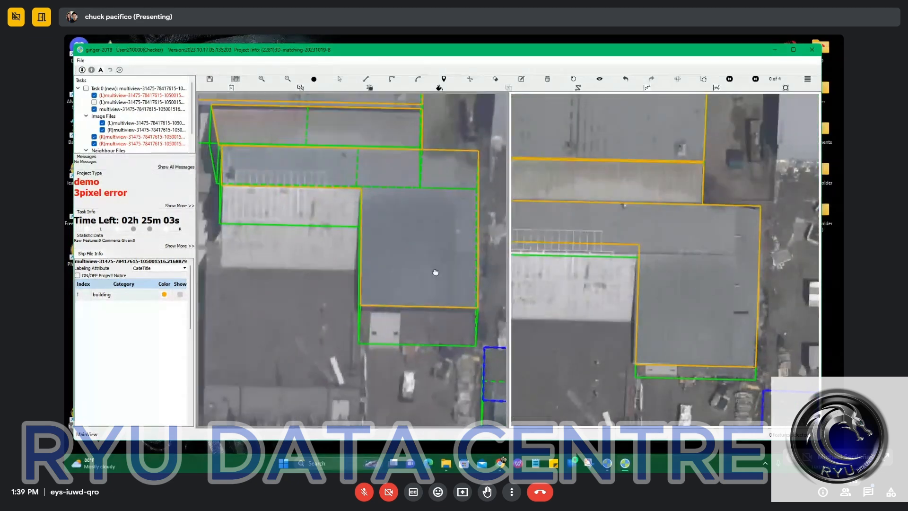
Try a different height for the L-shaped roof outline and undo the change.
{"action": "key", "text": "s"}
{"action": "left_click", "coordinate": [406, 305]}
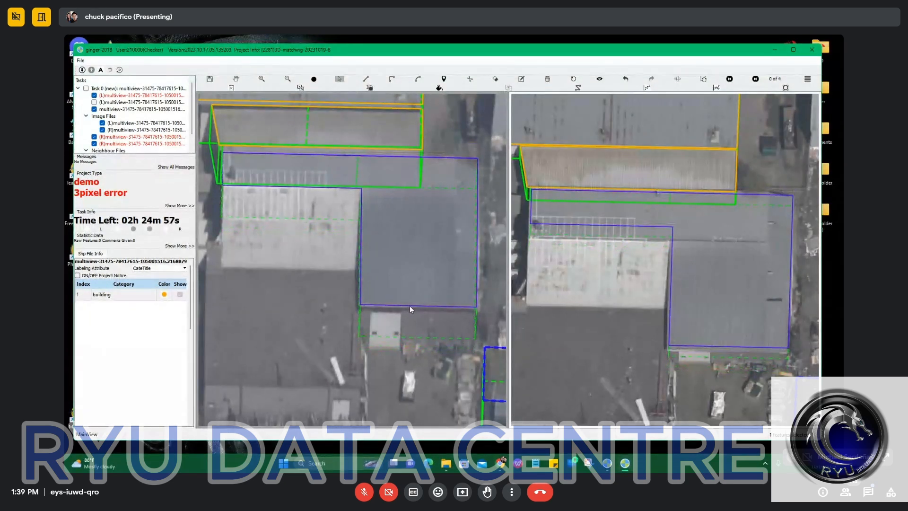
{"action": "key", "text": "ctrl+z"}
{"action": "key", "text": "h"}
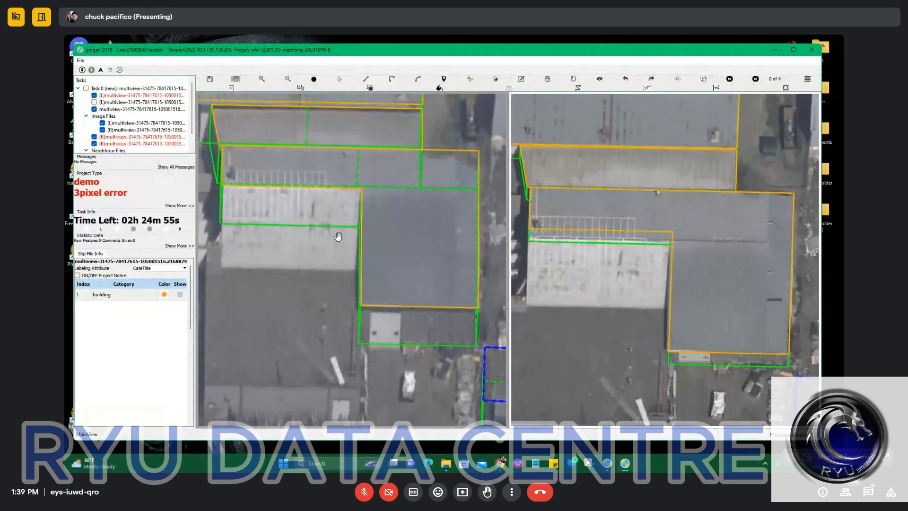
Inspect the white roof's edges with the outlines hidden, and outline it as a rectangle inside the notch of the L-shaped outline.
{"action": "scroll", "coordinate": [312, 199], "scroll_direction": "up", "scroll_amount": 5}
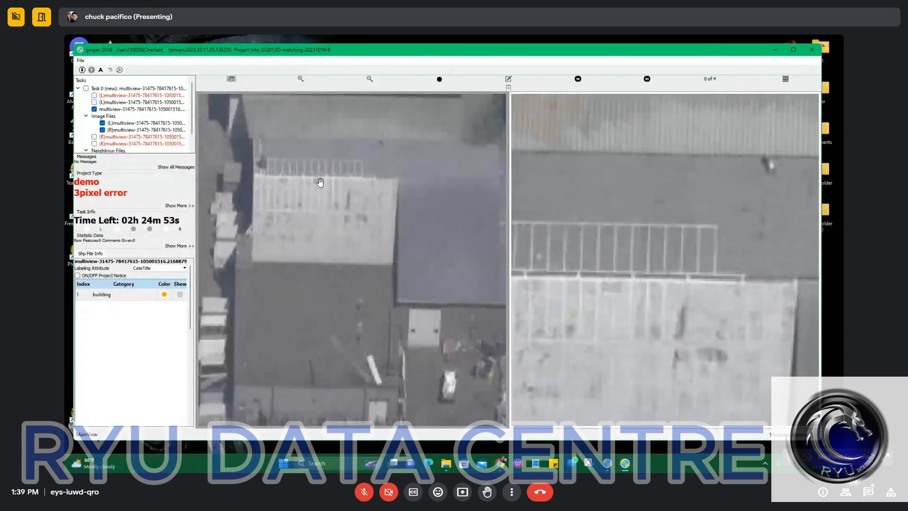
{"action": "key", "text": "space"}
{"action": "scroll", "coordinate": [321, 183], "scroll_direction": "down", "scroll_amount": 2}
{"action": "scroll", "coordinate": [317, 179], "scroll_direction": "up", "scroll_amount": 4}
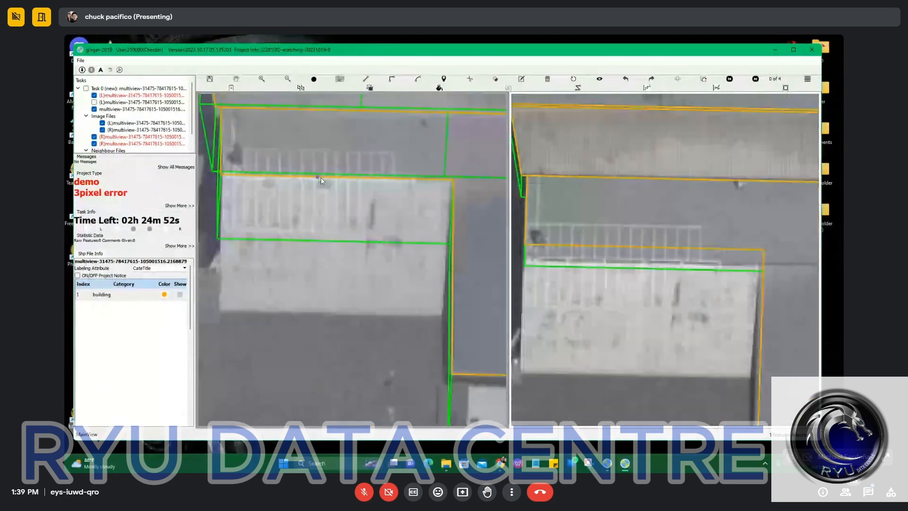
{"action": "scroll", "coordinate": [328, 199], "scroll_direction": "down", "scroll_amount": 2}
{"action": "scroll", "coordinate": [254, 194], "scroll_direction": "up", "scroll_amount": 2}
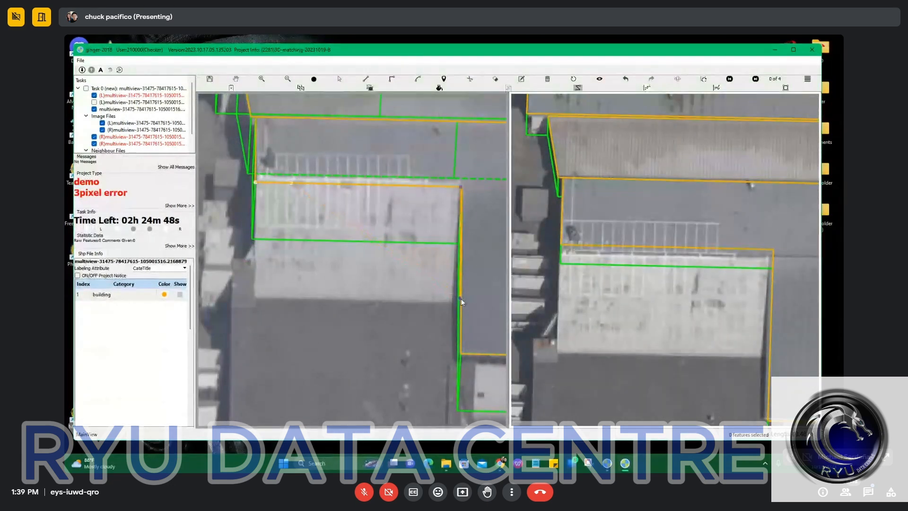
{"action": "double_click", "coordinate": [256, 183]}
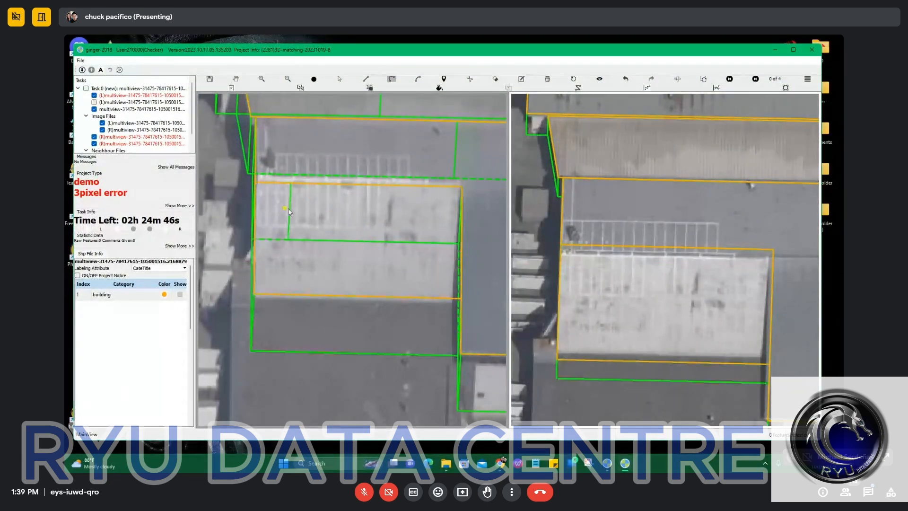
Raise the white roof rectangle's height until its lower edge meets the white roof's edge in the comparison image.
{"action": "scroll", "coordinate": [332, 283], "scroll_direction": "up", "scroll_amount": 2}
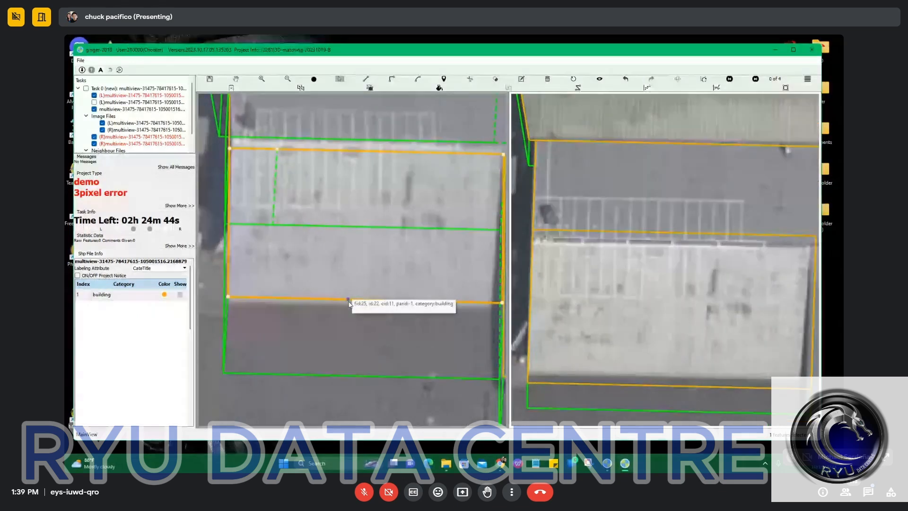
{"action": "left_click", "coordinate": [350, 302]}
{"action": "key", "text": "Up"}
{"action": "key", "text": "Up"}
{"action": "key", "text": "Up"}
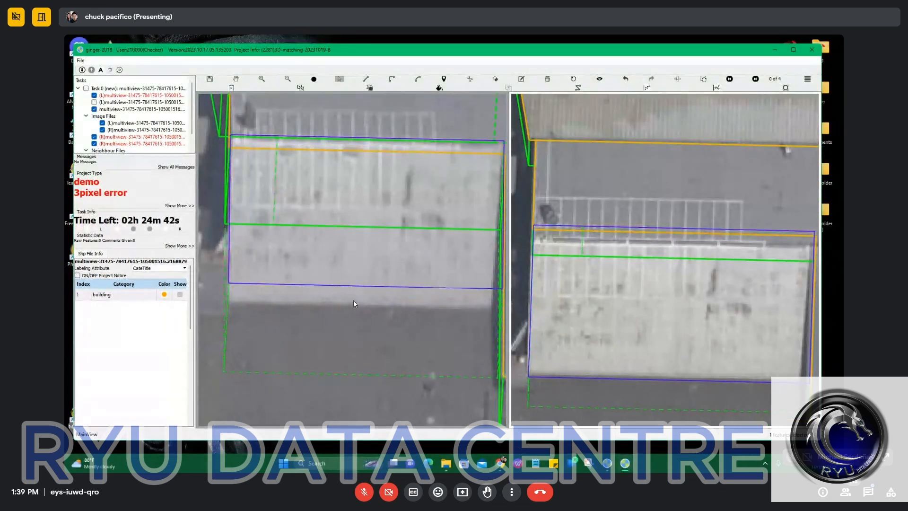
{"action": "key", "text": "Escape"}
{"action": "scroll", "coordinate": [347, 313], "scroll_direction": "down", "scroll_amount": 1}
{"action": "left_click_drag", "start_coordinate": [347, 277], "coordinate": [365, 145]}
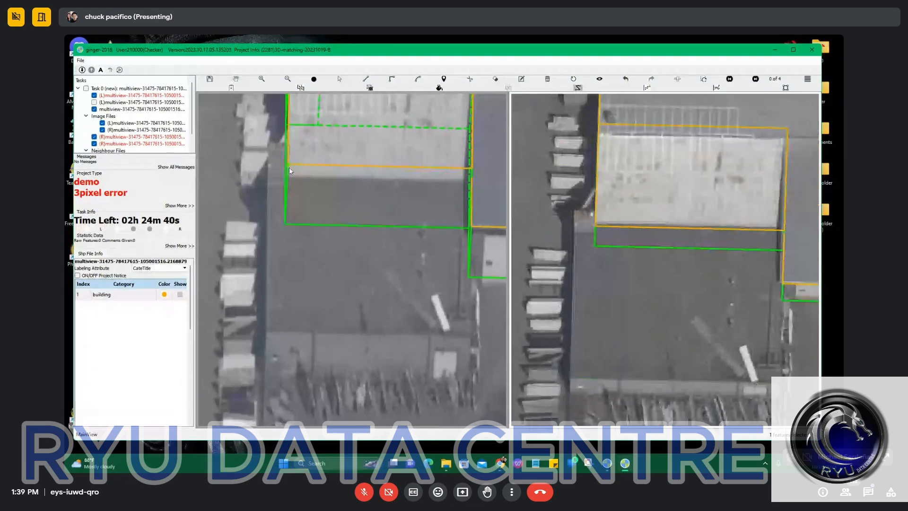
{"action": "left_click", "coordinate": [333, 166]}
{"action": "left_click_drag", "start_coordinate": [420, 256], "coordinate": [364, 202]}
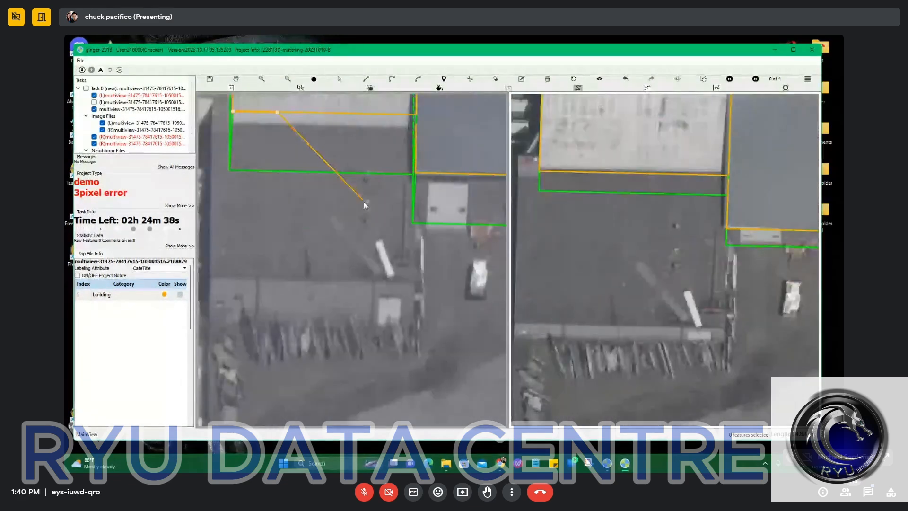
{"action": "scroll", "coordinate": [364, 202], "scroll_direction": "down", "scroll_amount": 1}
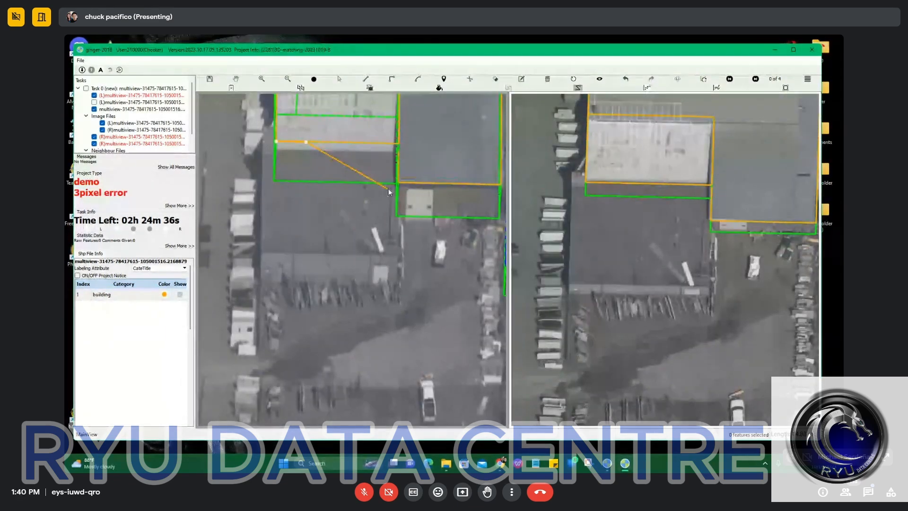
{"action": "left_click", "coordinate": [399, 179]}
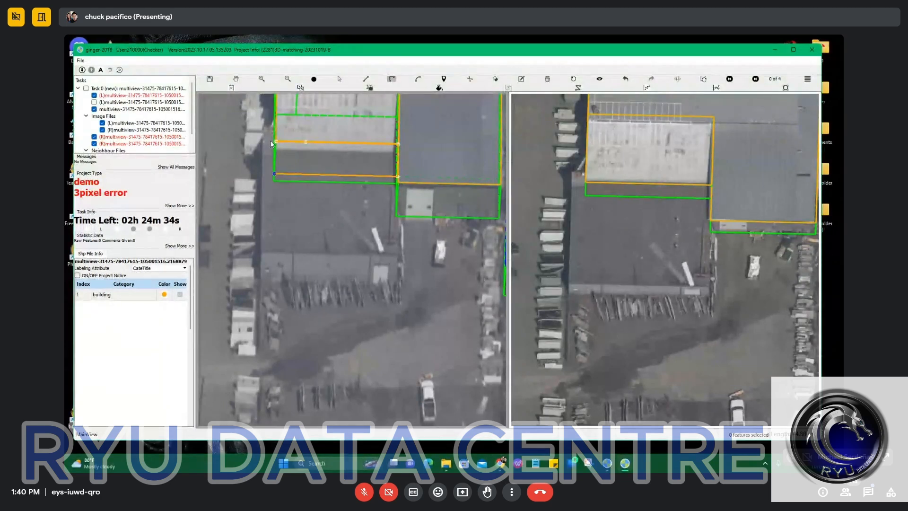
{"action": "scroll", "coordinate": [271, 143], "scroll_direction": "up", "scroll_amount": 2}
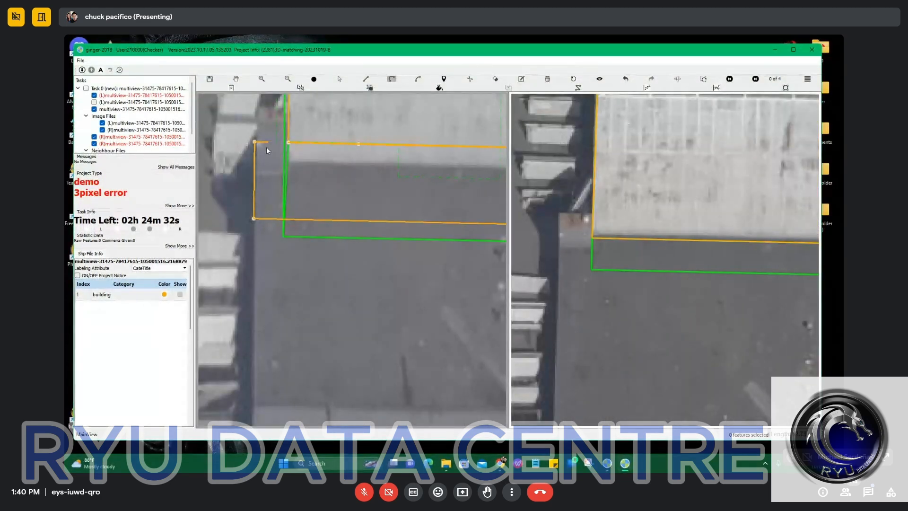
{"action": "key", "text": "Escape"}
Trace an outline for the dark roof from the white rectangle's lower edge, including the small extension beyond the white roof's left side.
{"action": "key", "text": "t"}
{"action": "left_click", "coordinate": [290, 142]}
{"action": "left_click", "coordinate": [327, 142]}
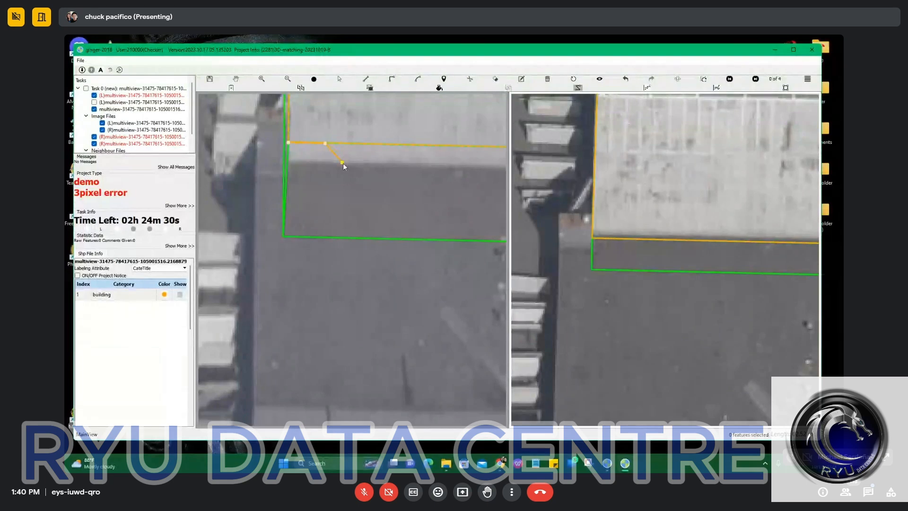
{"action": "scroll", "coordinate": [341, 164], "scroll_direction": "down", "scroll_amount": 1}
{"action": "left_click_drag", "start_coordinate": [375, 181], "coordinate": [335, 181]}
{"action": "left_click", "coordinate": [461, 209]}
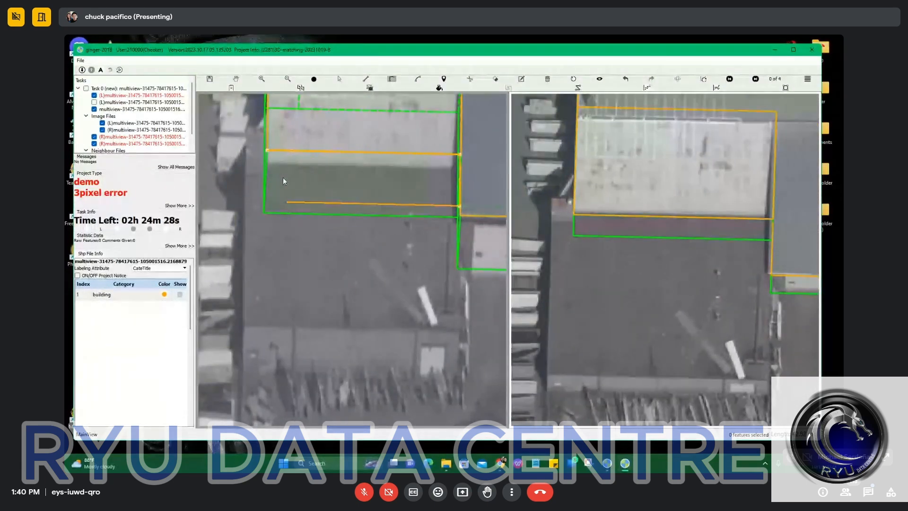
{"action": "left_click", "coordinate": [245, 172]}
{"action": "scroll", "coordinate": [257, 149], "scroll_direction": "up", "scroll_amount": 2}
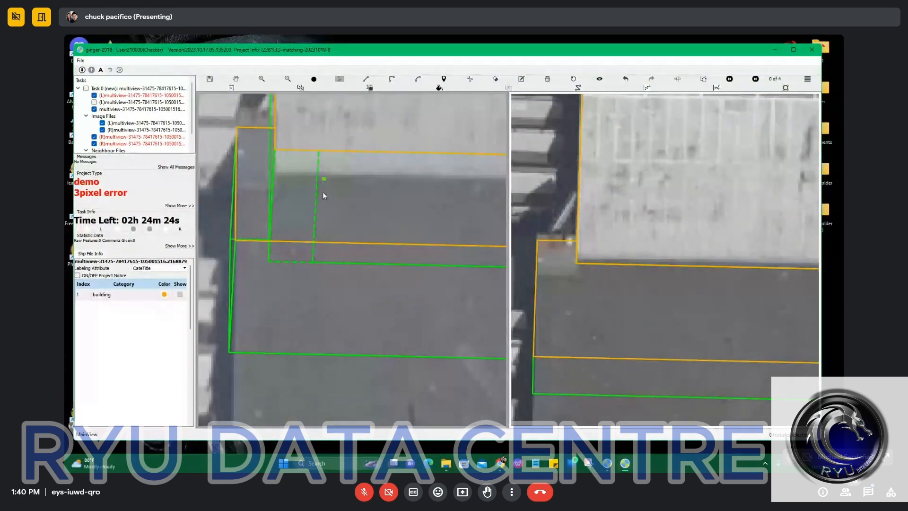
Extend the dark roof outline's lower edge down to the end of the dark roof.
{"action": "scroll", "coordinate": [323, 191], "scroll_direction": "down", "scroll_amount": 2}
{"action": "left_click_drag", "start_coordinate": [319, 231], "coordinate": [308, 202]}
{"action": "scroll", "coordinate": [331, 220], "scroll_direction": "up", "scroll_amount": 1}
{"action": "key", "text": "s"}
{"action": "left_click_drag", "start_coordinate": [333, 174], "coordinate": [352, 306]}
{"action": "scroll", "coordinate": [351, 305], "scroll_direction": "down", "scroll_amount": 2}
{"action": "scroll", "coordinate": [350, 299], "scroll_direction": "up", "scroll_amount": 3}
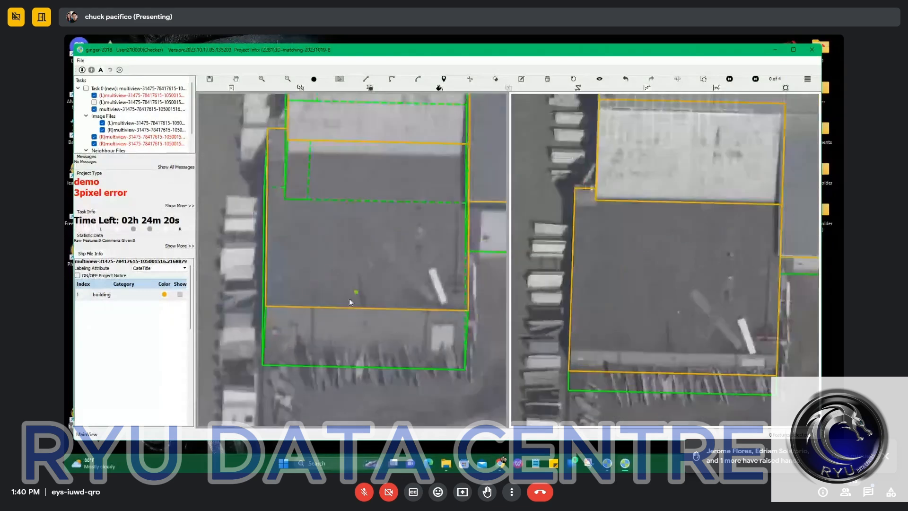
Lower the dark roof outline's height so its lower edge follows the dark roof in both images.
{"action": "left_click", "coordinate": [341, 277]}
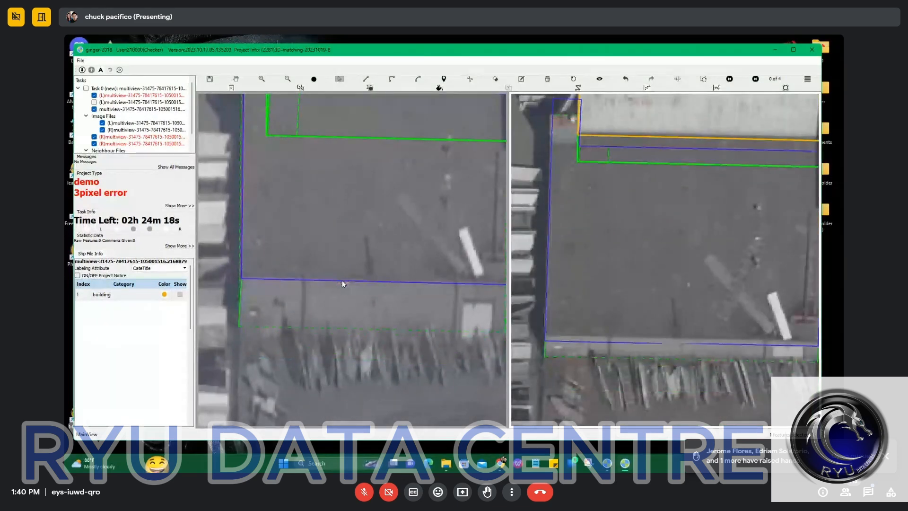
{"action": "left_click", "coordinate": [342, 281]}
{"action": "scroll", "coordinate": [346, 276], "scroll_direction": "down", "scroll_amount": 5}
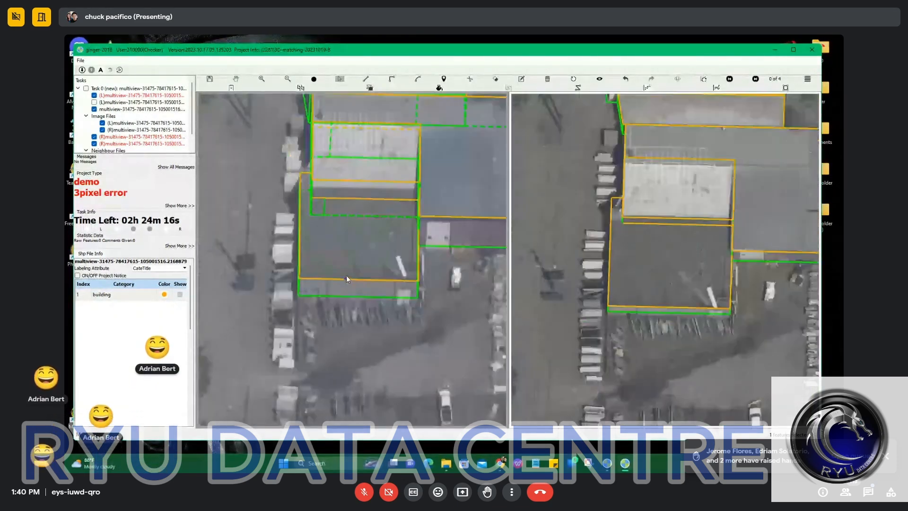
{"action": "scroll", "coordinate": [305, 199], "scroll_direction": "up", "scroll_amount": 1}
{"action": "scroll", "coordinate": [312, 208], "scroll_direction": "up", "scroll_amount": 3}
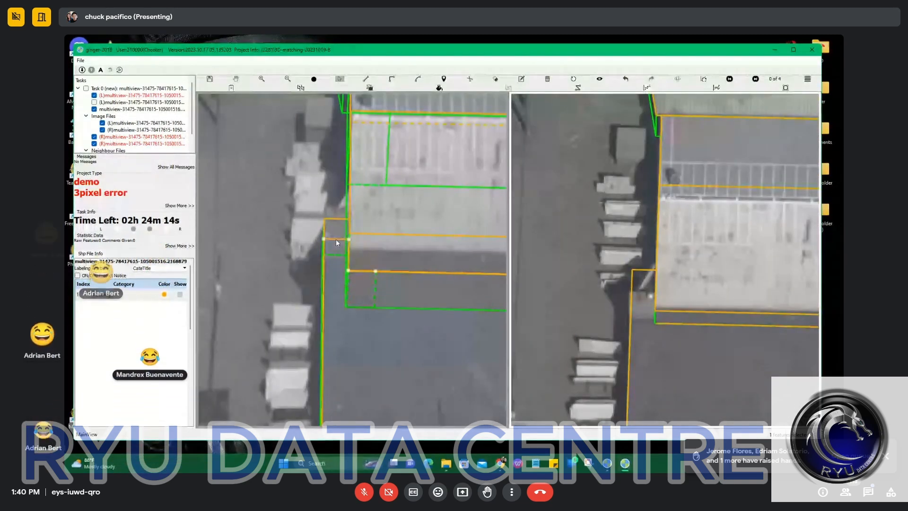
{"action": "scroll", "coordinate": [347, 243], "scroll_direction": "down", "scroll_amount": 5}
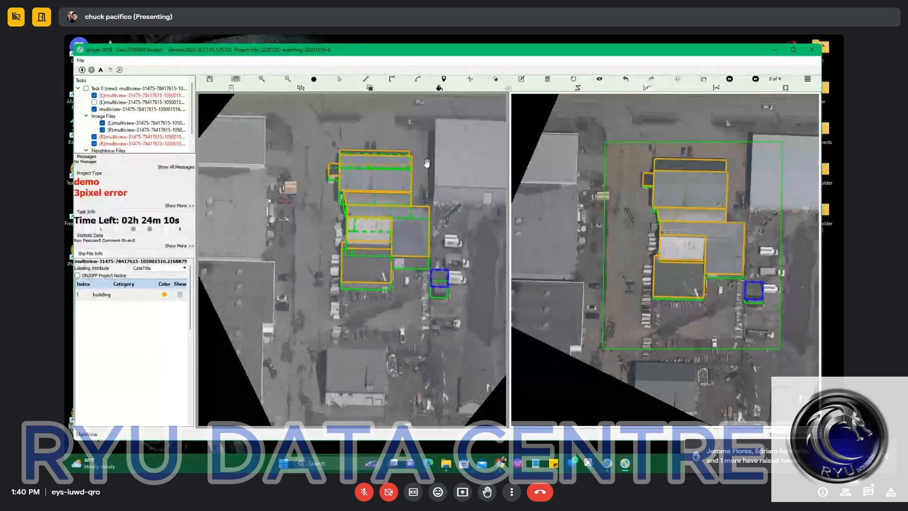
Hide the roof outlines, switch the comparison view to image 4 of 4, and examine the building's roof levels.
{"action": "left_click_drag", "start_coordinate": [428, 157], "coordinate": [399, 159]}
{"action": "key", "text": "space"}
{"action": "scroll", "coordinate": [656, 224], "scroll_direction": "up", "scroll_amount": 1}
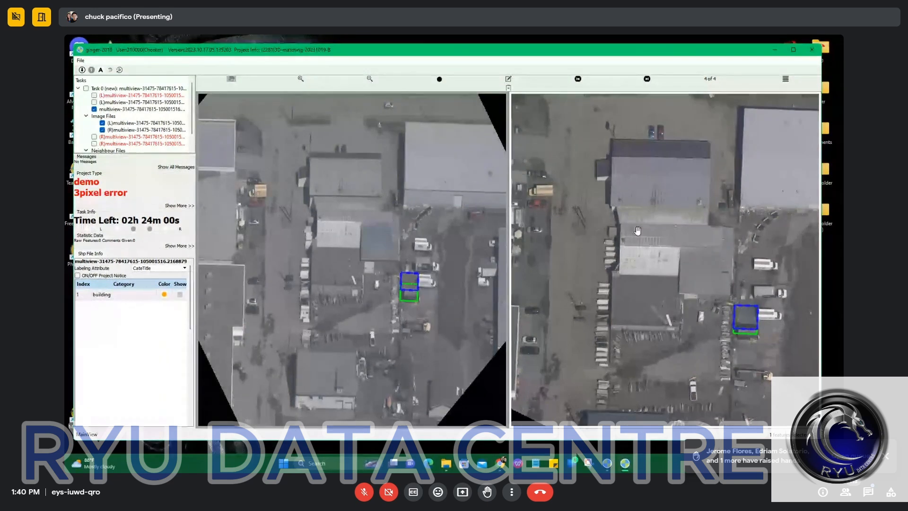
{"action": "scroll", "coordinate": [735, 232], "scroll_direction": "up", "scroll_amount": 4}
{"action": "scroll", "coordinate": [679, 257], "scroll_direction": "down", "scroll_amount": 4}
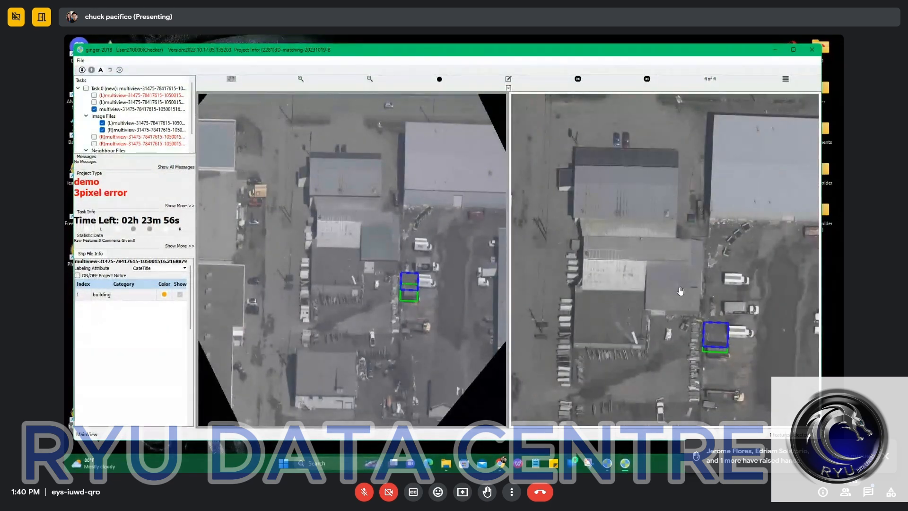
{"action": "scroll", "coordinate": [674, 254], "scroll_direction": "up", "scroll_amount": 3}
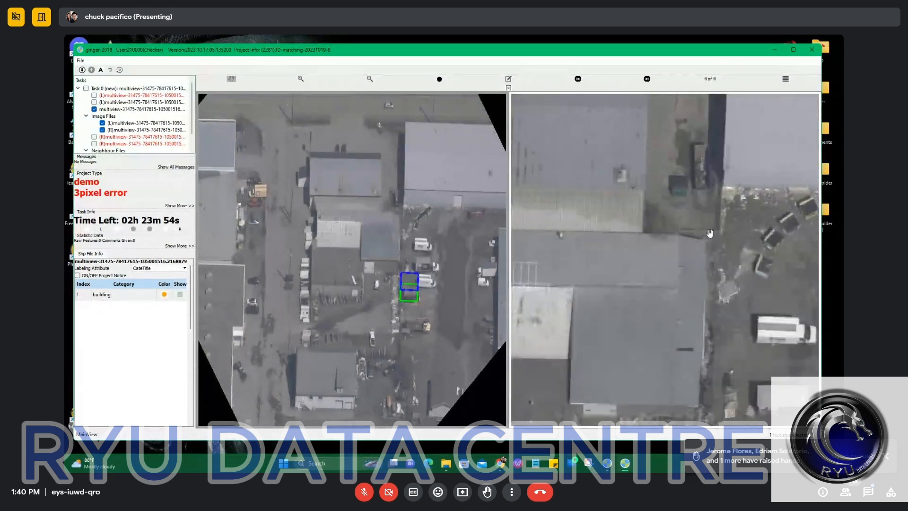
{"action": "scroll", "coordinate": [647, 234], "scroll_direction": "down", "scroll_amount": 3}
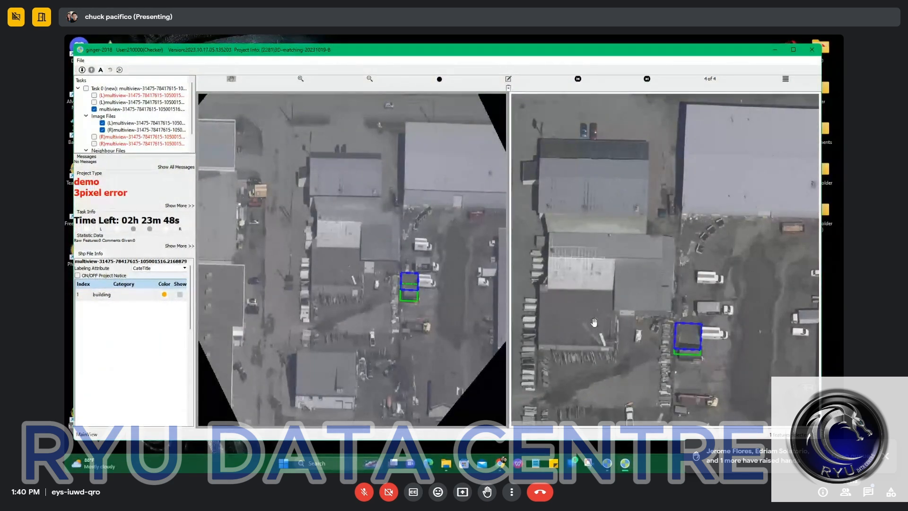
{"action": "scroll", "coordinate": [595, 322], "scroll_direction": "down", "scroll_amount": 1}
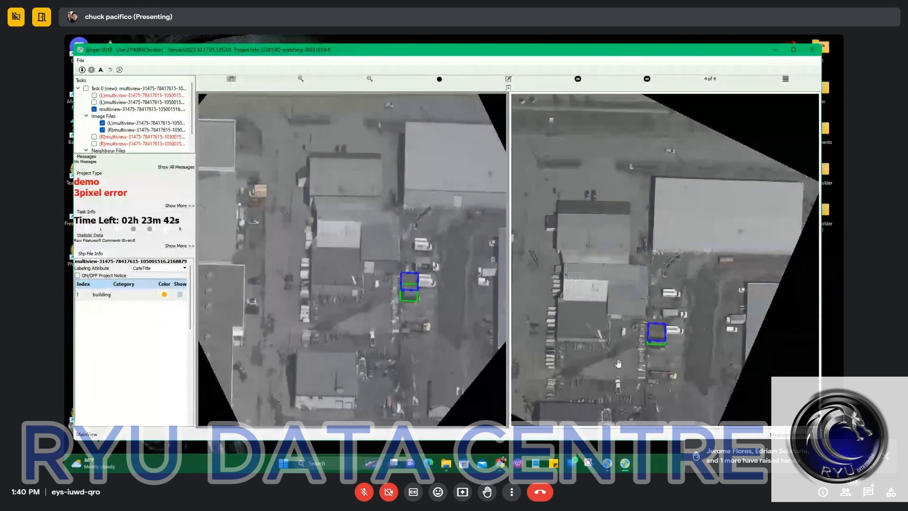
{"action": "mouse_move", "coordinate": [623, 454]}
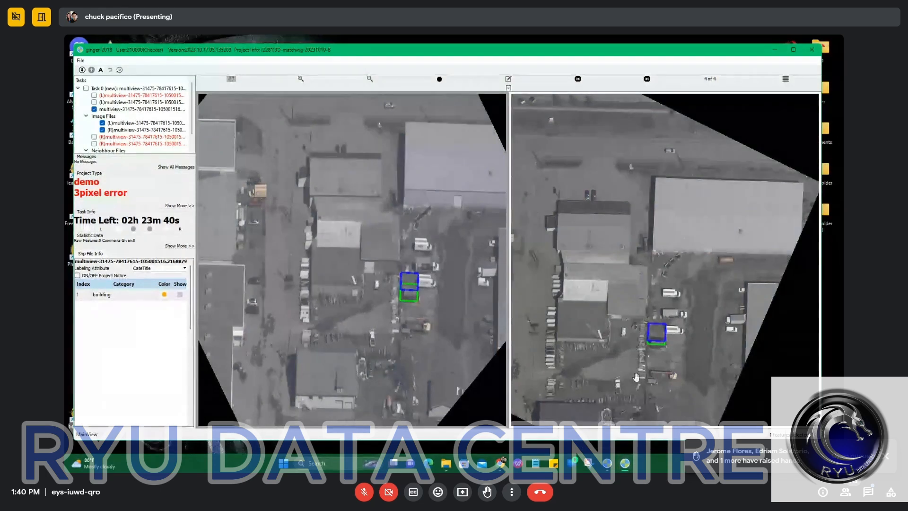
Show the roof outlines again and try to group the outlines of the upper roof sections and the small side extension.
{"action": "scroll", "coordinate": [308, 185], "scroll_direction": "up", "scroll_amount": 1}
{"action": "key", "text": "space"}
{"action": "key", "text": "s"}
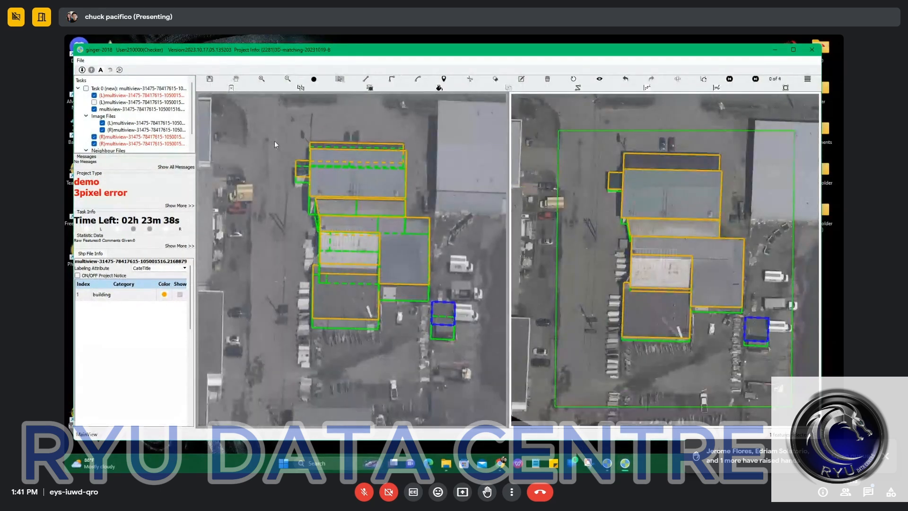
{"action": "left_click_drag", "start_coordinate": [275, 140], "coordinate": [381, 202]}
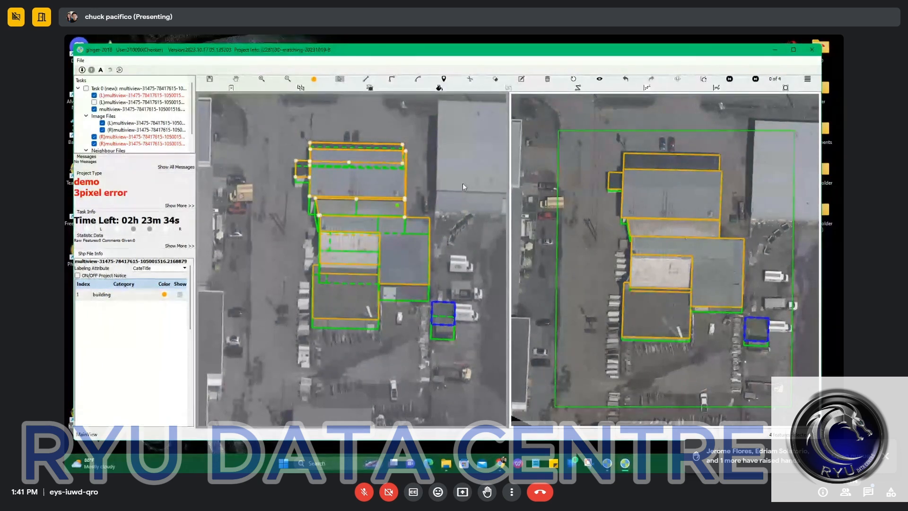
{"action": "key", "text": "g"}
Retry grouping the upper roof sections by reselecting their outlines around the main roof and the small side extension.
{"action": "scroll", "coordinate": [317, 150], "scroll_direction": "up", "scroll_amount": 4}
{"action": "left_click_drag", "start_coordinate": [258, 141], "coordinate": [427, 272]}
{"action": "scroll", "coordinate": [427, 253], "scroll_direction": "down", "scroll_amount": 2}
{"action": "left_click_drag", "start_coordinate": [297, 170], "coordinate": [450, 268]}
{"action": "key", "text": "g"}
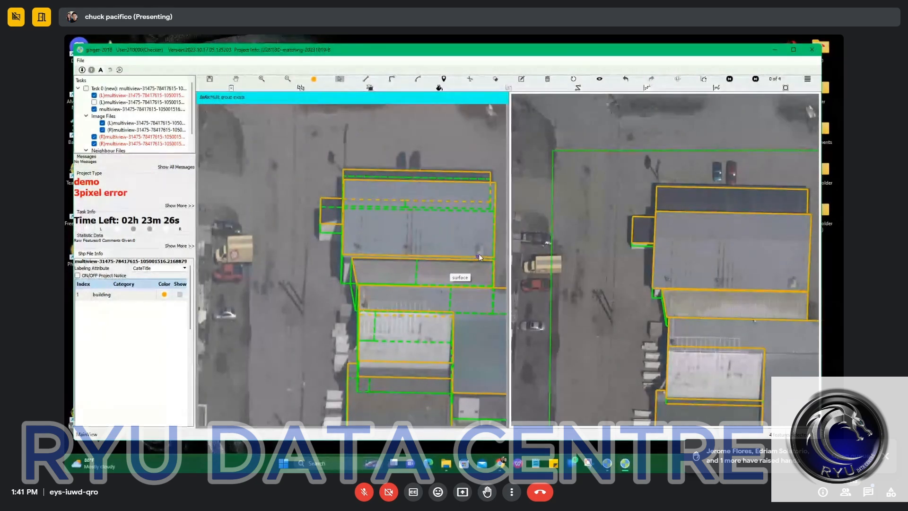
{"action": "scroll", "coordinate": [482, 253], "scroll_direction": "down", "scroll_amount": 2}
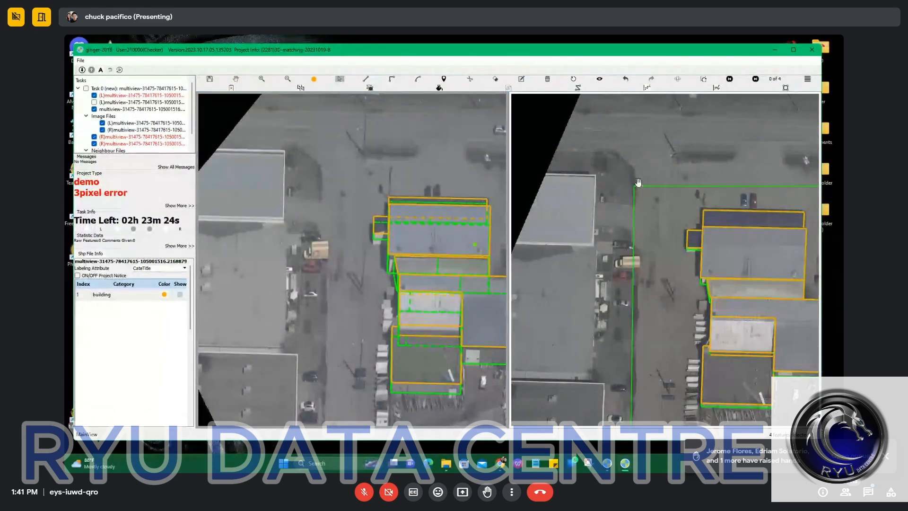
{"action": "key", "text": "space"}
{"action": "left_click_drag", "start_coordinate": [465, 232], "coordinate": [399, 215]}
{"action": "left_click_drag", "start_coordinate": [292, 180], "coordinate": [387, 236]}
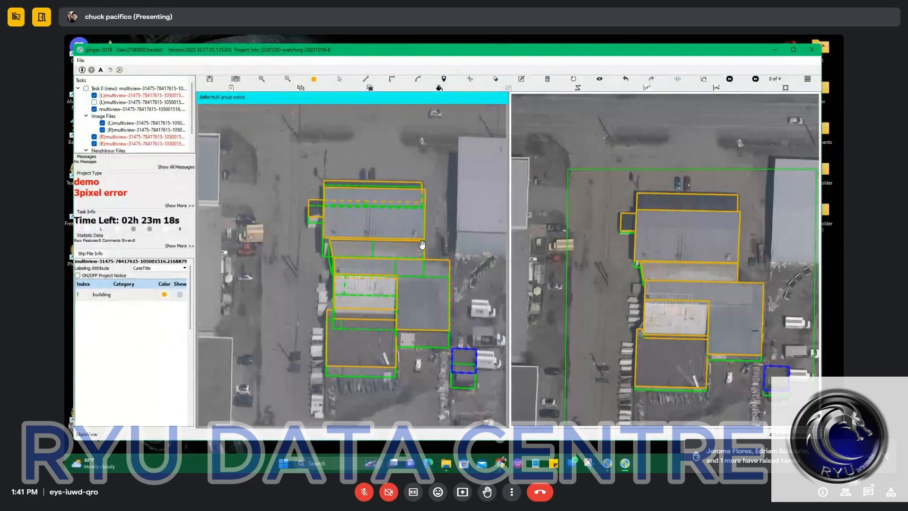
{"action": "scroll", "coordinate": [348, 238], "scroll_direction": "up", "scroll_amount": 3}
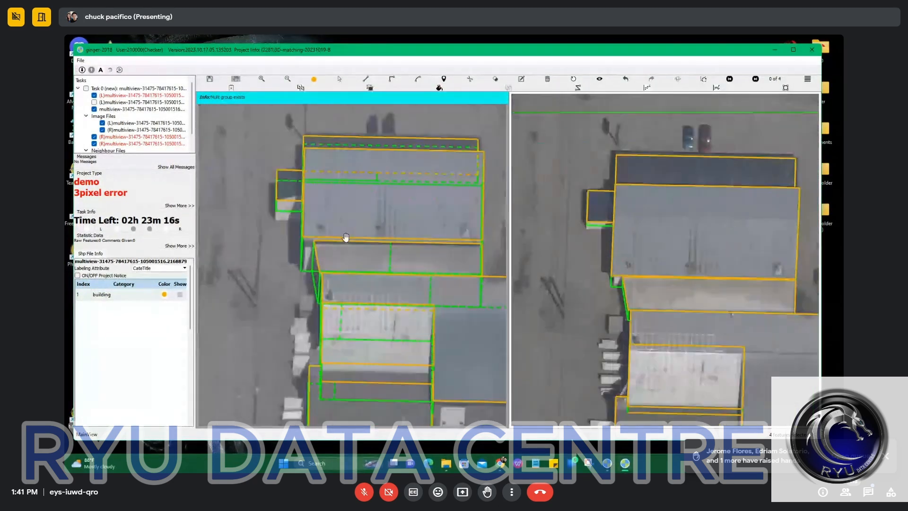
Group the main roof outline with the strip roof outline below it and with the small extension outline on its left side.
{"action": "key", "text": "s"}
{"action": "left_click_drag", "start_coordinate": [278, 266], "coordinate": [317, 235]}
{"action": "key", "text": "Escape"}
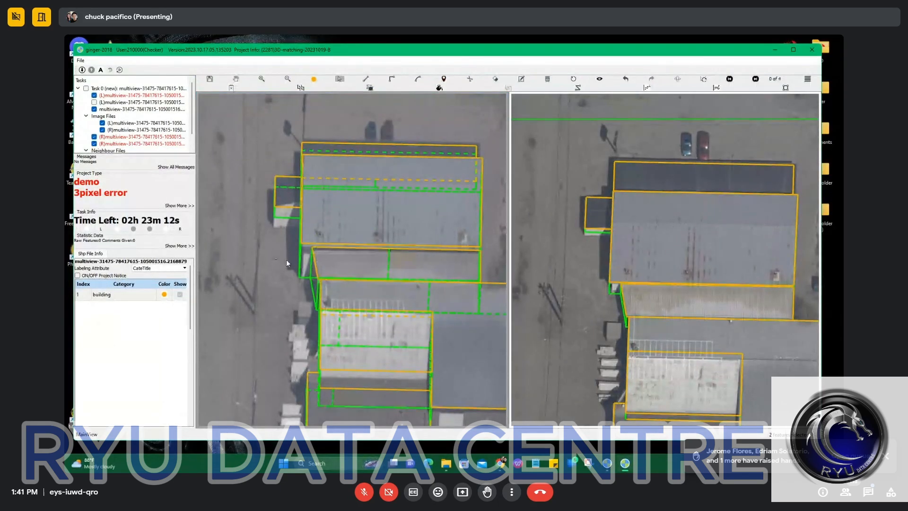
{"action": "left_click_drag", "start_coordinate": [281, 260], "coordinate": [328, 232]}
{"action": "key", "text": "h"}
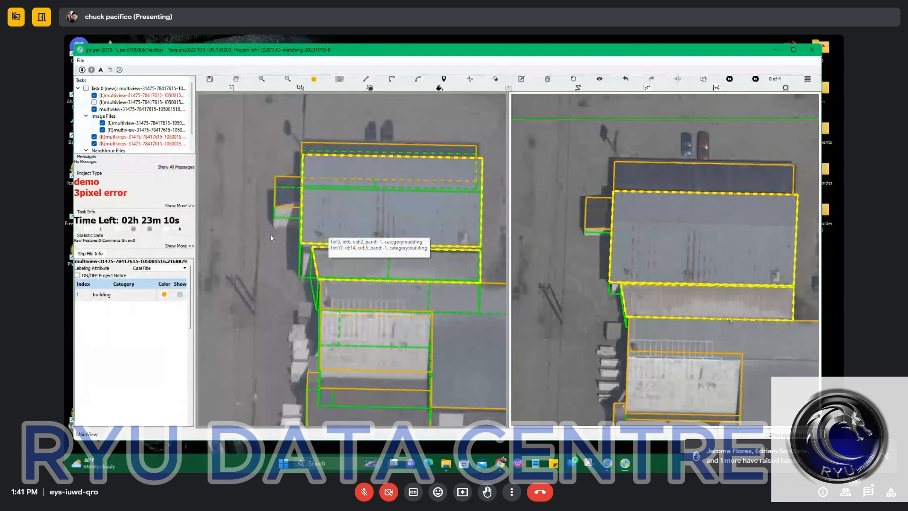
{"action": "left_click_drag", "start_coordinate": [268, 237], "coordinate": [335, 200]}
{"action": "key", "text": "h"}
{"action": "scroll", "coordinate": [275, 207], "scroll_direction": "up", "scroll_amount": 4}
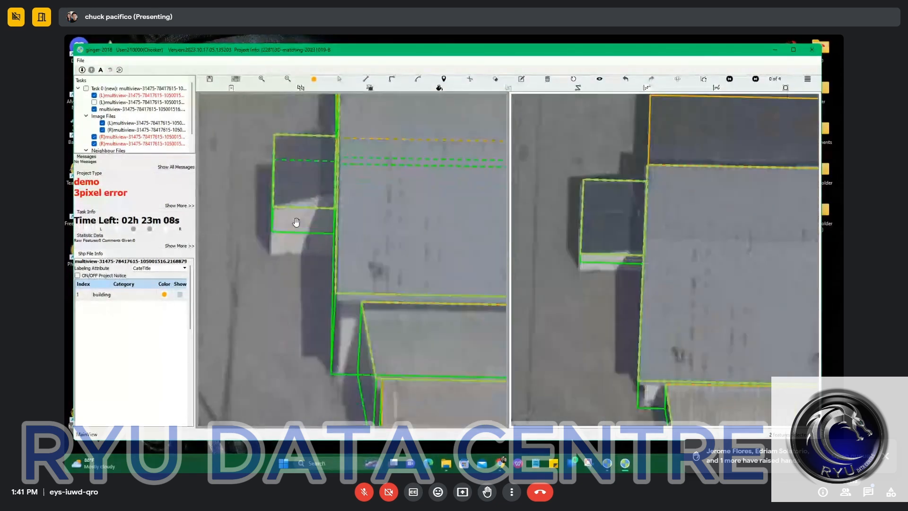
Try raising the small left extension's height until its base meets the foot of the white wall in the base image.
{"action": "key", "text": "s"}
{"action": "left_click", "coordinate": [297, 201]}
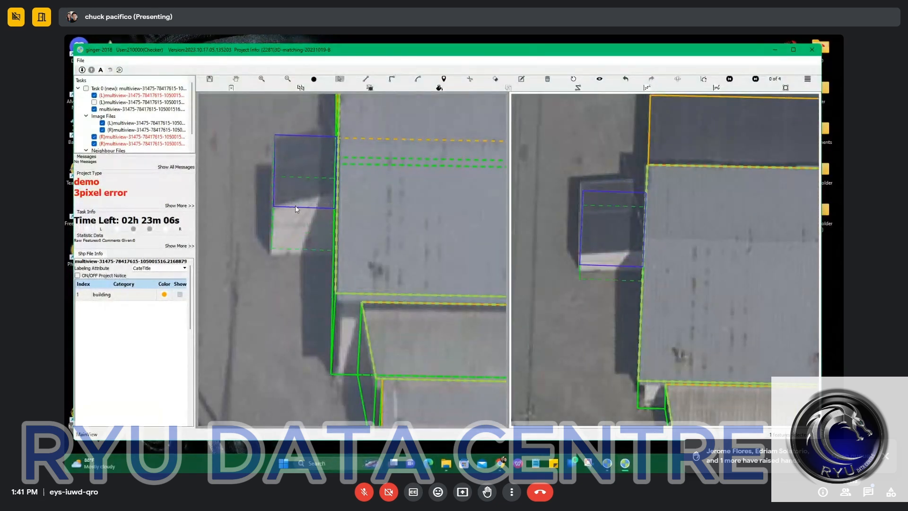
{"action": "key", "text": "h"}
{"action": "scroll", "coordinate": [290, 206], "scroll_direction": "up", "scroll_amount": 3}
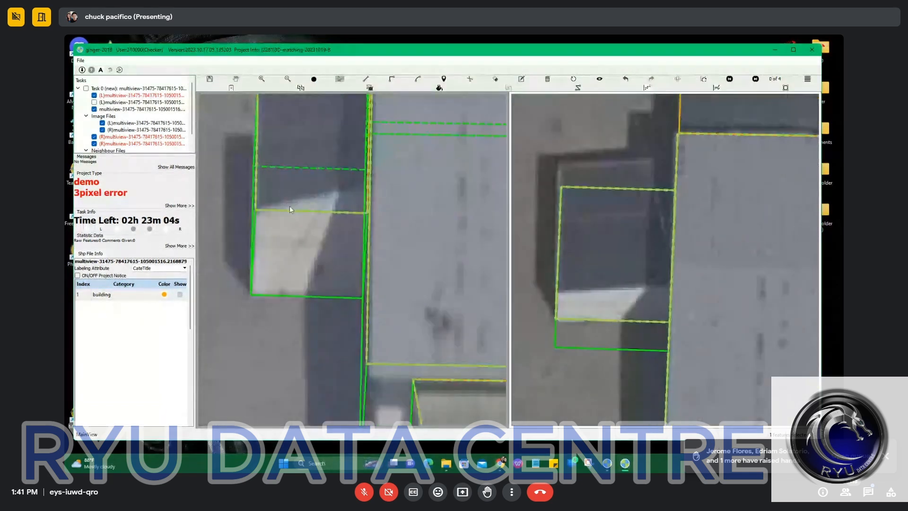
{"action": "scroll", "coordinate": [310, 207], "scroll_direction": "down", "scroll_amount": 2}
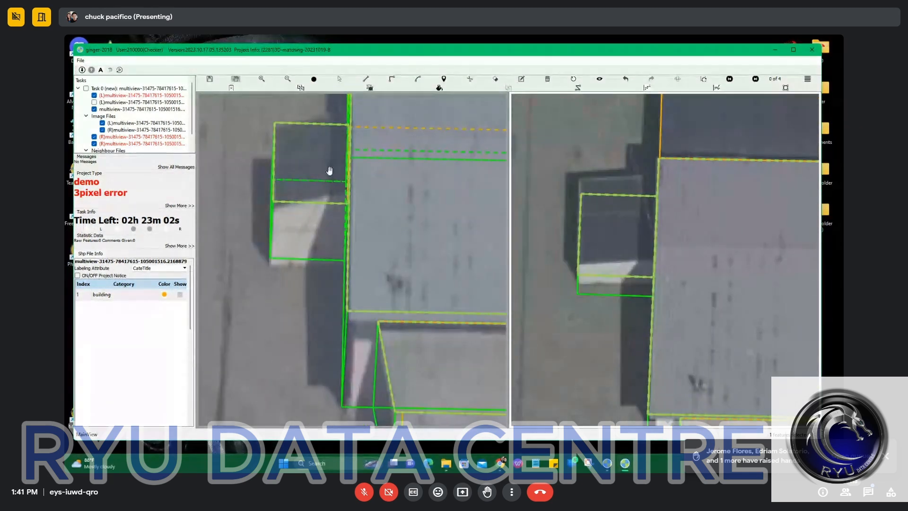
Try raising the extension further so its roof's lower edge follows the top of the white wall in the comparison image.
{"action": "scroll", "coordinate": [607, 246], "scroll_direction": "up", "scroll_amount": 2}
{"action": "key", "text": "s"}
{"action": "left_click", "coordinate": [613, 265]}
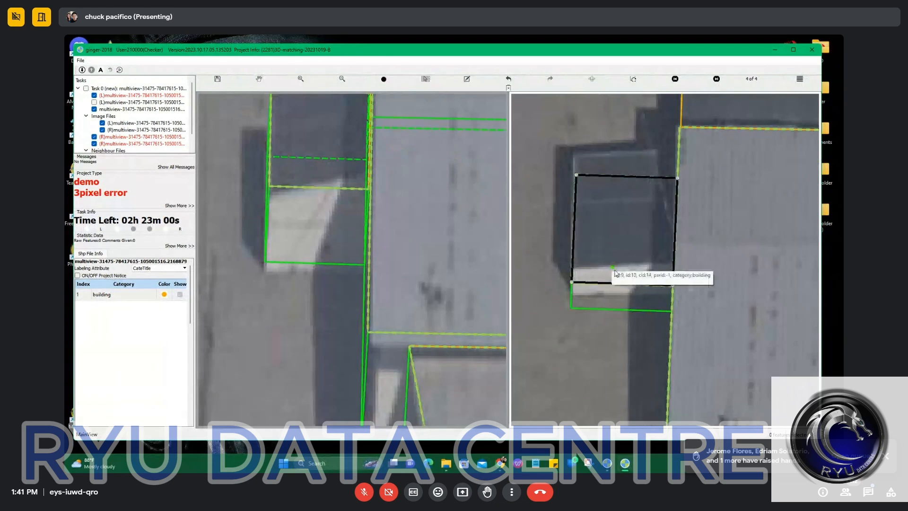
{"action": "key", "text": "h"}
{"action": "scroll", "coordinate": [596, 267], "scroll_direction": "down", "scroll_amount": 2}
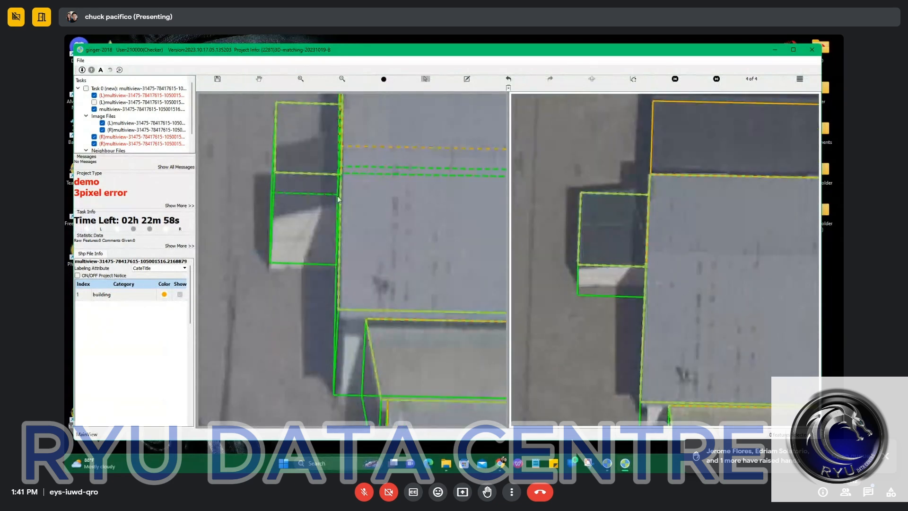
Try lowering the extension's height again from the comparison image.
{"action": "left_click_drag", "start_coordinate": [299, 149], "coordinate": [326, 163]}
{"action": "key", "text": "s"}
{"action": "left_click", "coordinate": [634, 245]}
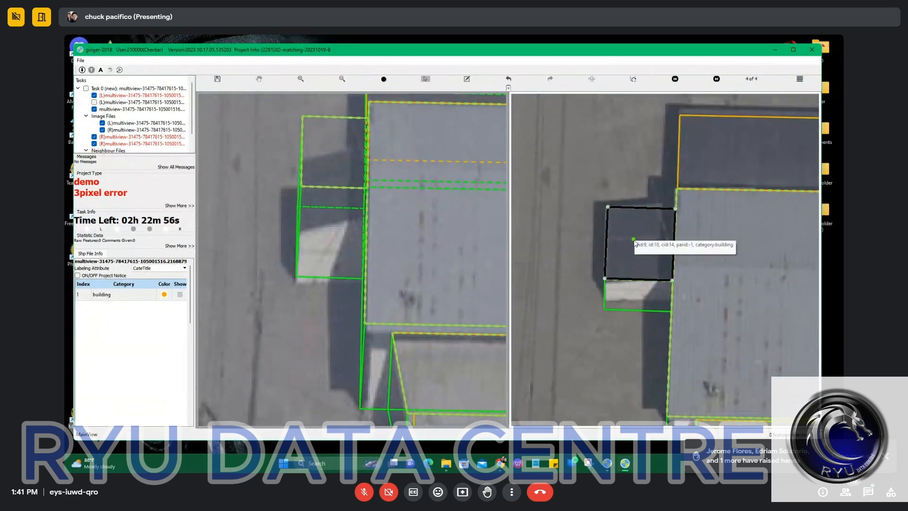
{"action": "left_click", "coordinate": [636, 243]}
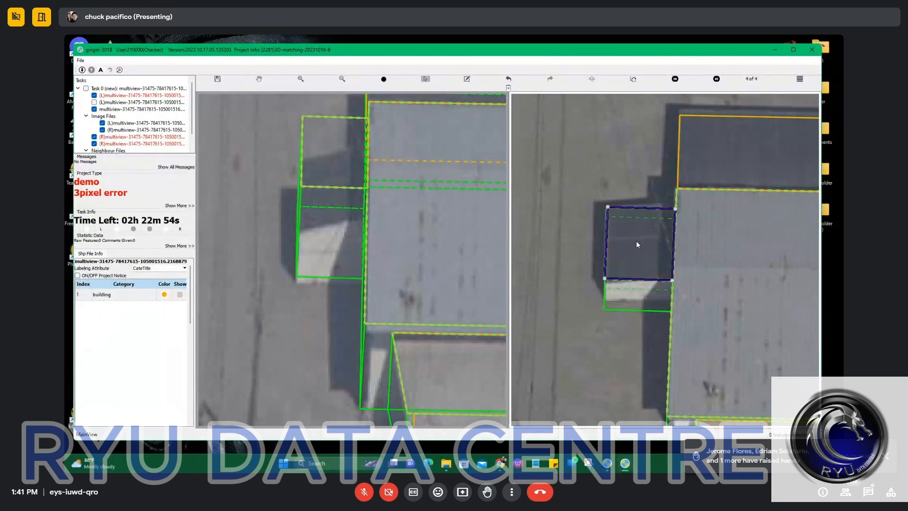
{"action": "key", "text": "h"}
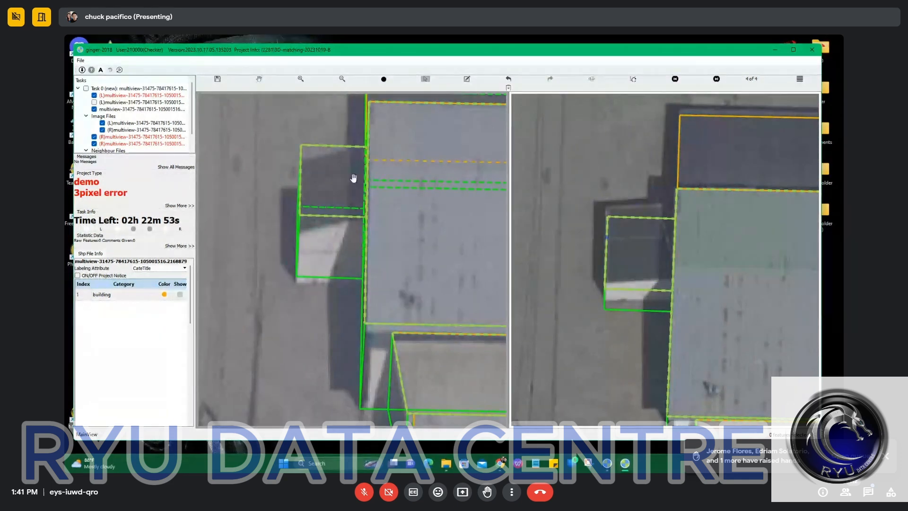
Try shortening the extension outline from its upper edge, then readjust its height in the comparison image.
{"action": "key", "text": "s"}
{"action": "left_click", "coordinate": [333, 159]}
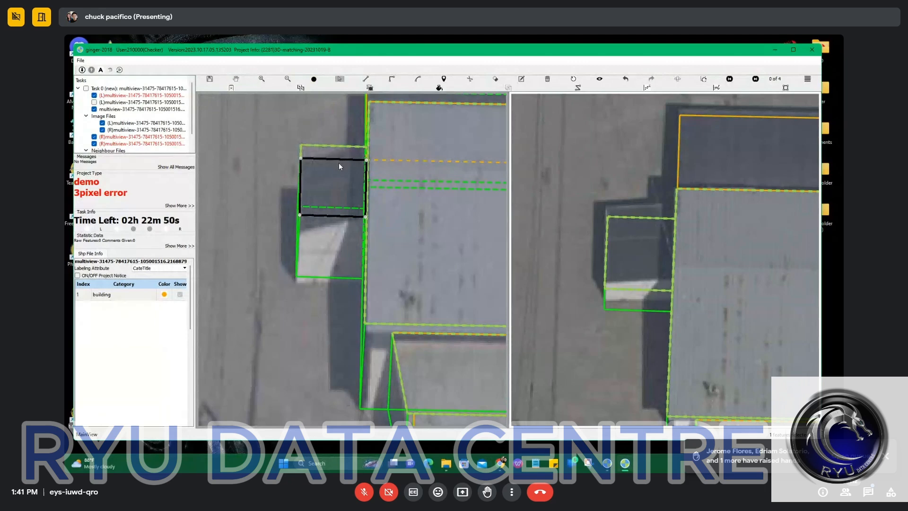
{"action": "mouse_move", "coordinate": [339, 162]}
{"action": "left_mouse_down"}
{"action": "mouse_move", "coordinate": [341, 170]}
{"action": "mouse_move", "coordinate": [326, 165]}
{"action": "left_mouse_up"}
{"action": "scroll", "coordinate": [337, 217], "scroll_direction": "up", "scroll_amount": 1}
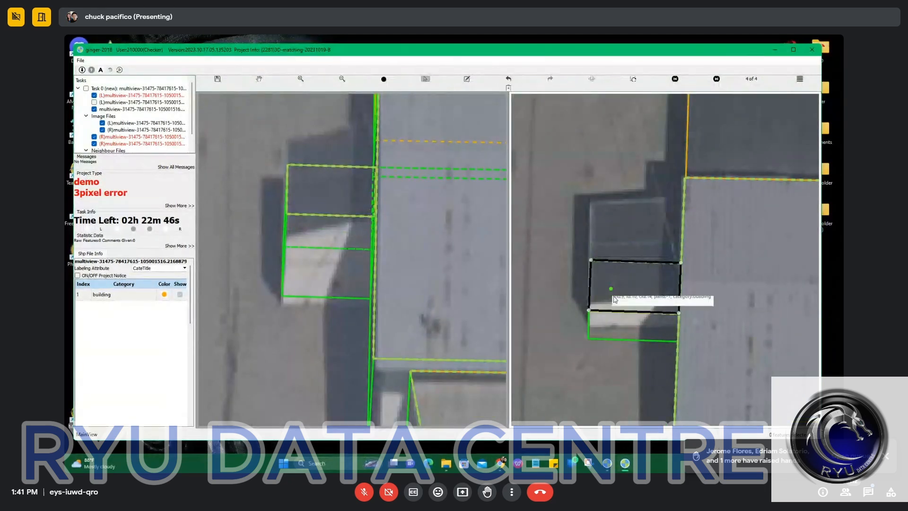
{"action": "left_click_drag", "start_coordinate": [620, 296], "coordinate": [621, 290]}
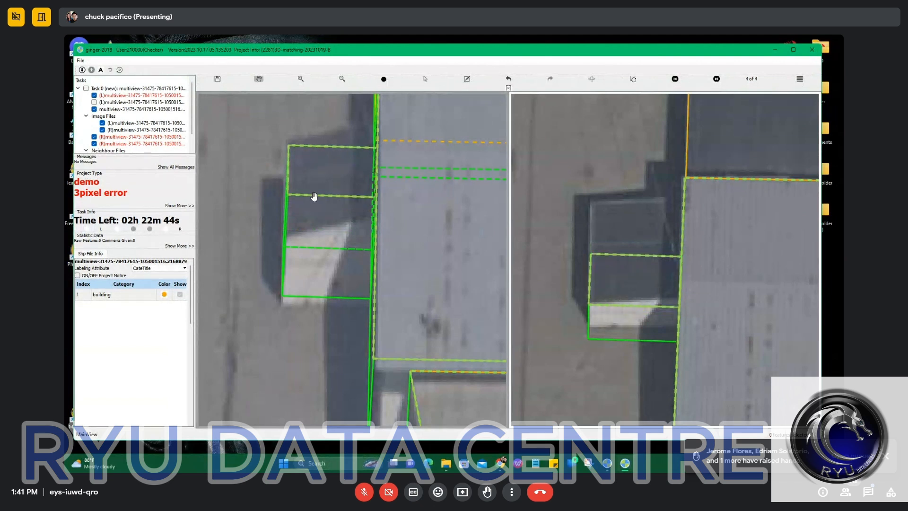
Try moving the extension outline's lower and upper edges down, and compare it with the bare imagery.
{"action": "left_click_drag", "start_coordinate": [318, 196], "coordinate": [318, 237]}
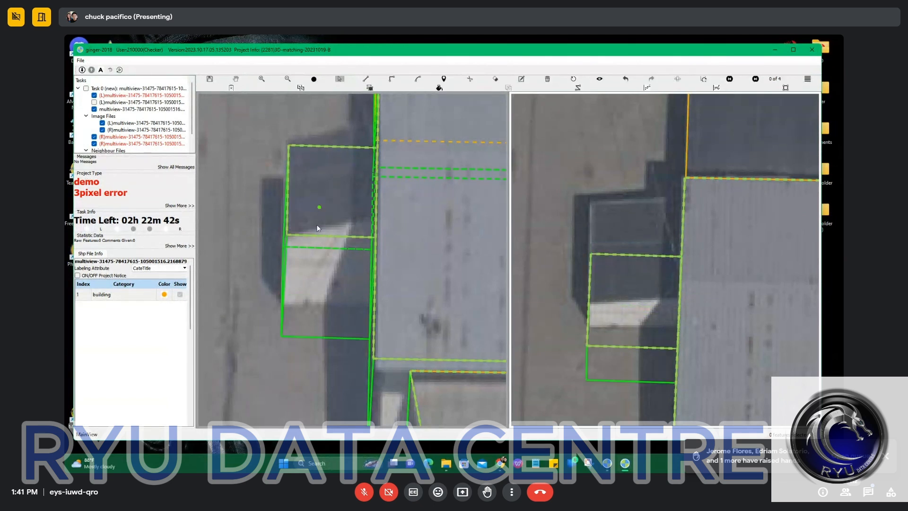
{"action": "left_click_drag", "start_coordinate": [322, 157], "coordinate": [325, 186]}
{"action": "key", "text": "space"}
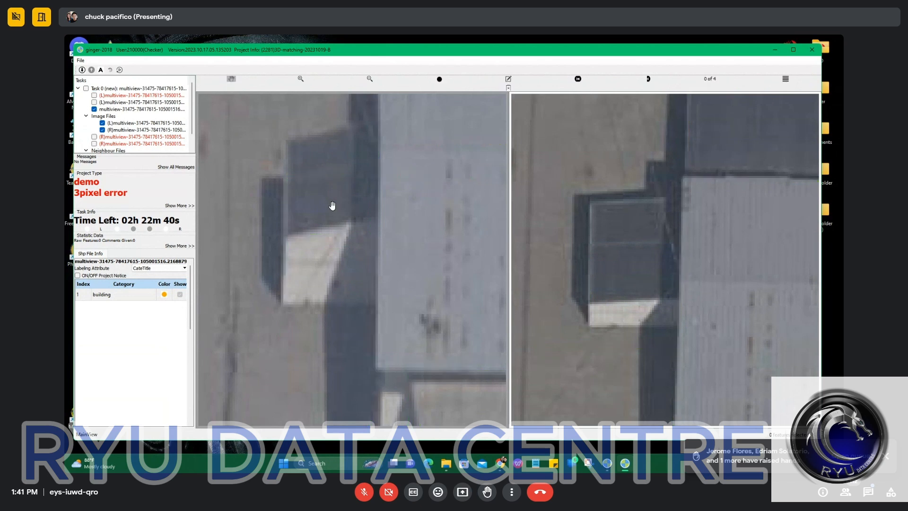
{"action": "key", "text": "space"}
Delete the small left extension's outline.
{"action": "left_click", "coordinate": [332, 209]}
{"action": "left_click", "coordinate": [316, 235]}
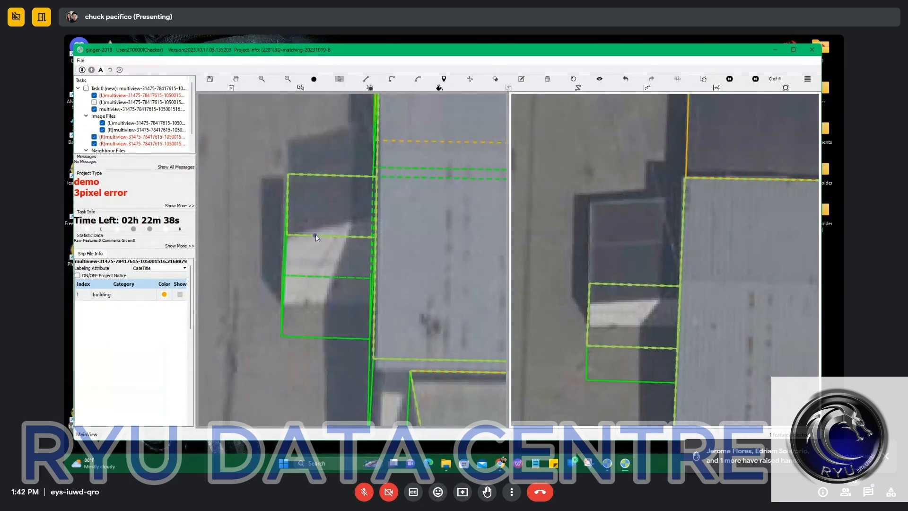
{"action": "left_click", "coordinate": [326, 194]}
{"action": "key", "text": "Delete"}
Trace a new rectangular outline for the small extension, snapped to the main roof's left edge and reaching the white wall's foot.
{"action": "scroll", "coordinate": [352, 271], "scroll_direction": "up", "scroll_amount": 2}
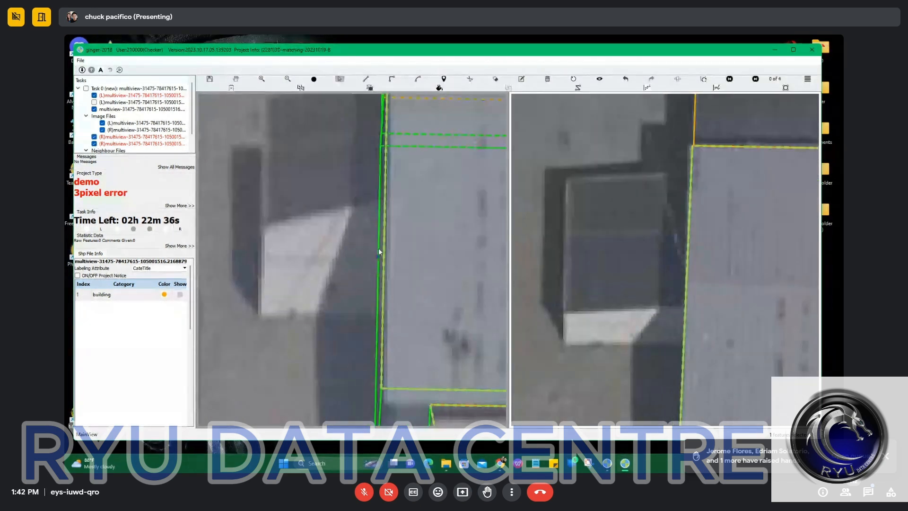
{"action": "left_click", "coordinate": [376, 315]}
{"action": "left_click", "coordinate": [378, 294]}
{"action": "left_click_drag", "start_coordinate": [360, 235], "coordinate": [374, 301]}
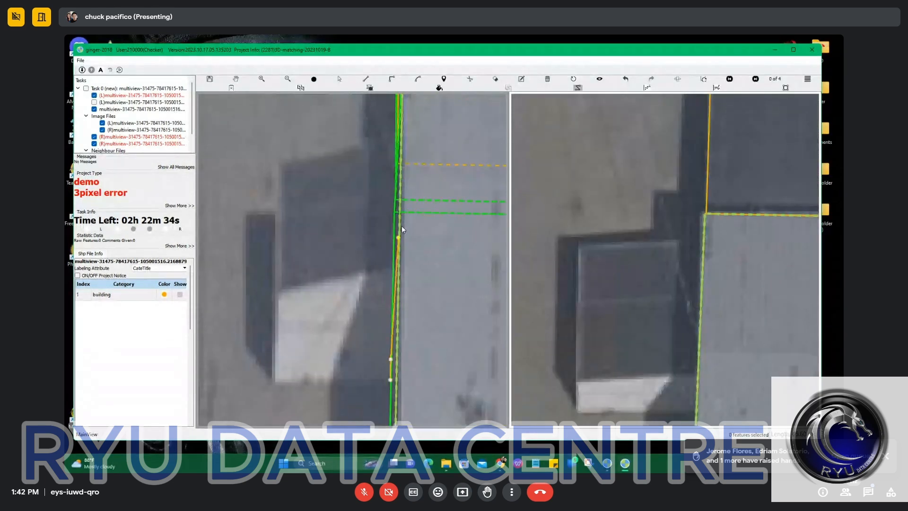
{"action": "left_click", "coordinate": [289, 208]}
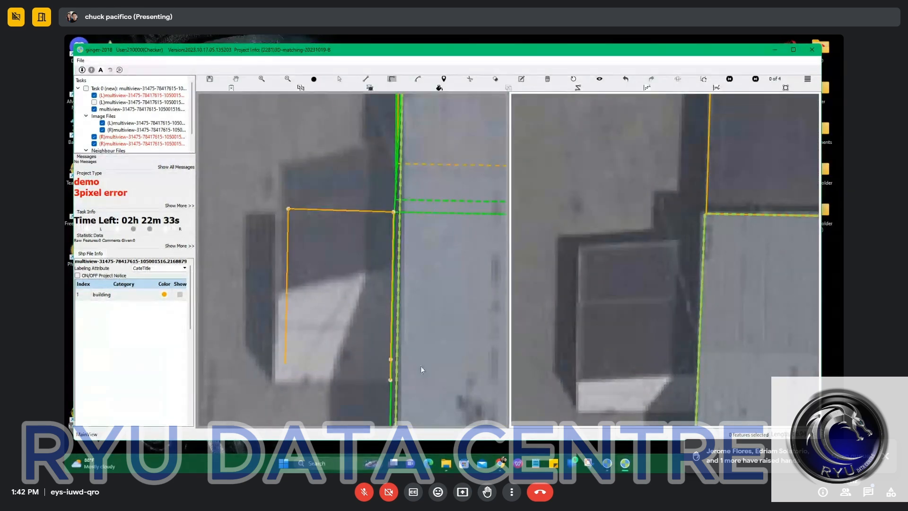
{"action": "left_click", "coordinate": [391, 379]}
Raise the new extension outline's height so its roof's lower edge follows the top of the white wall in the base image.
{"action": "left_click", "coordinate": [342, 345]}
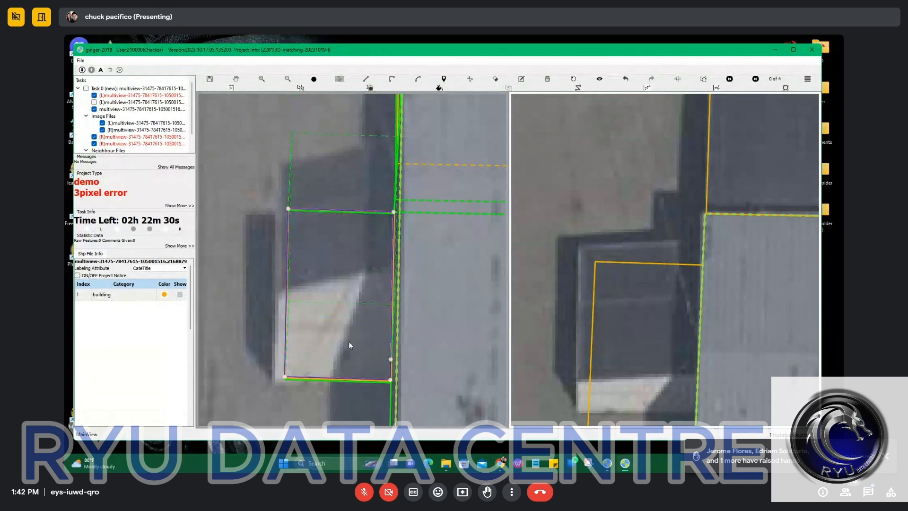
{"action": "left_click_drag", "start_coordinate": [351, 340], "coordinate": [343, 286]}
{"action": "scroll", "coordinate": [361, 300], "scroll_direction": "down", "scroll_amount": 1}
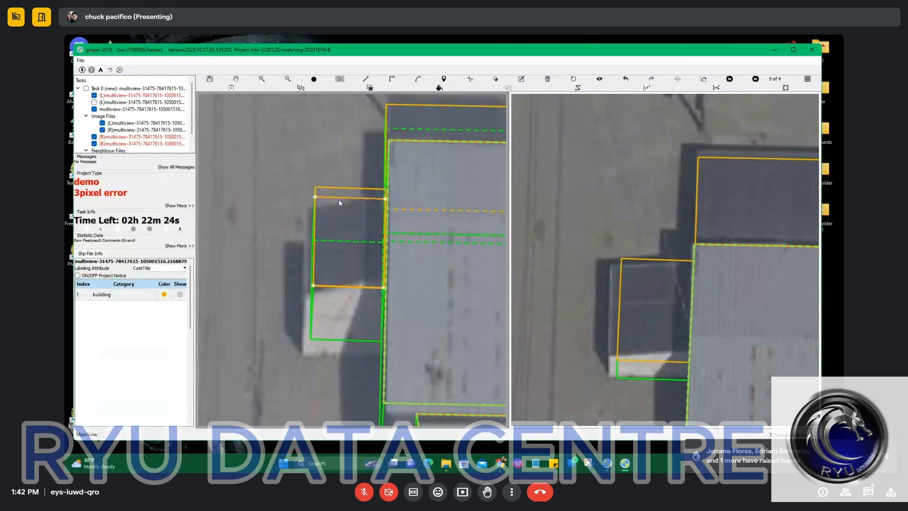
Move the extension outline's upper edge up slightly and its left edge outward to the extension's outer side.
{"action": "scroll", "coordinate": [342, 228], "scroll_direction": "up", "scroll_amount": 1}
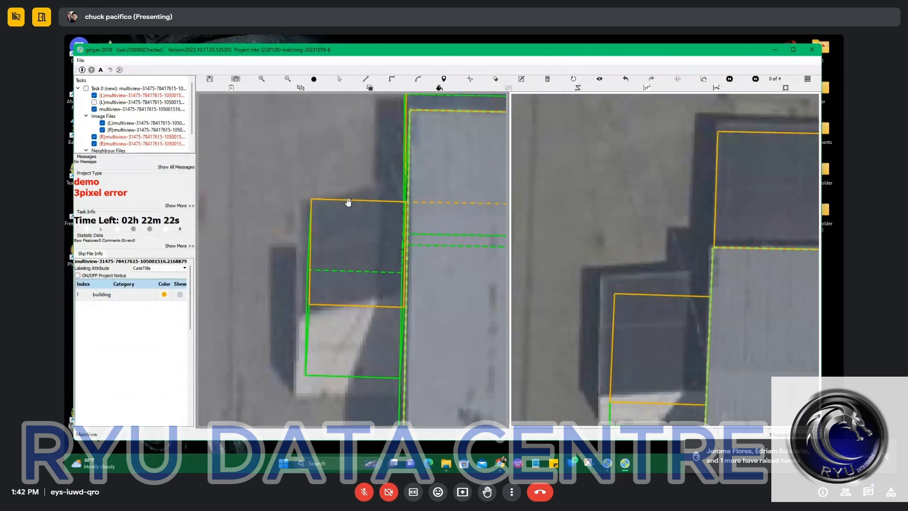
{"action": "left_click_drag", "start_coordinate": [348, 202], "coordinate": [358, 193]}
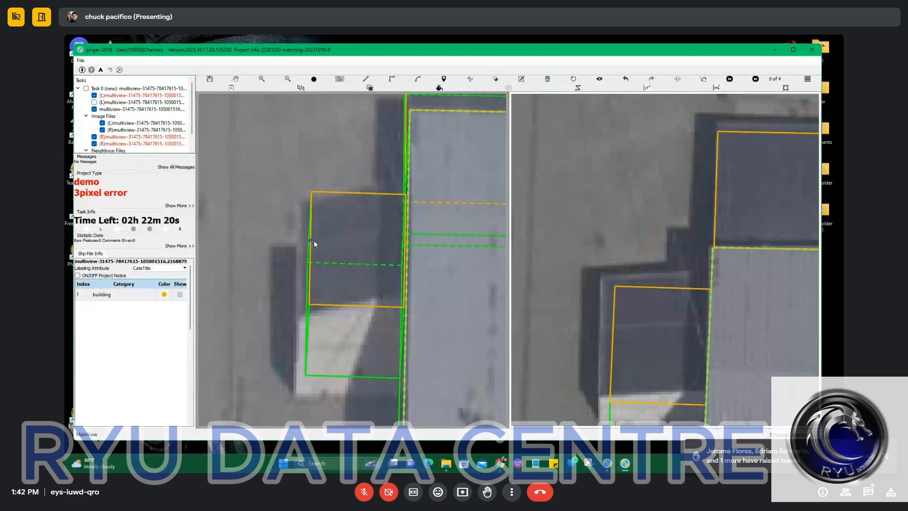
{"action": "left_click_drag", "start_coordinate": [314, 240], "coordinate": [299, 245]}
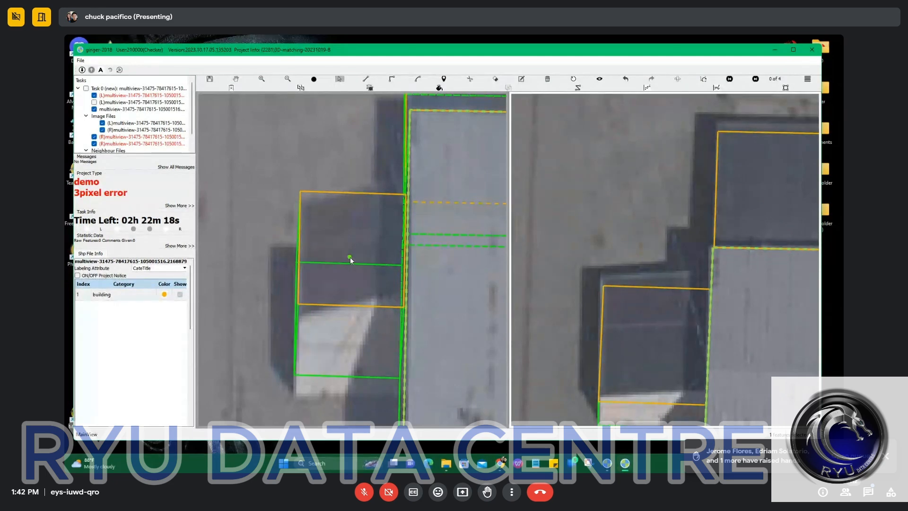
Try changing the extension outline's height in the comparison image, then undo the change.
{"action": "scroll", "coordinate": [350, 260], "scroll_direction": "down", "scroll_amount": 3}
{"action": "scroll", "coordinate": [655, 326], "scroll_direction": "up", "scroll_amount": 2}
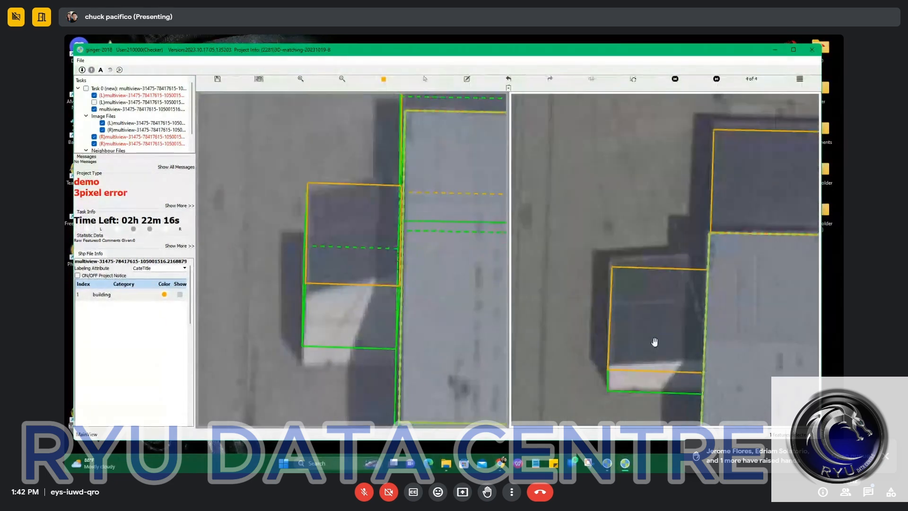
{"action": "scroll", "coordinate": [655, 365], "scroll_direction": "up", "scroll_amount": 2}
{"action": "left_click", "coordinate": [651, 357]}
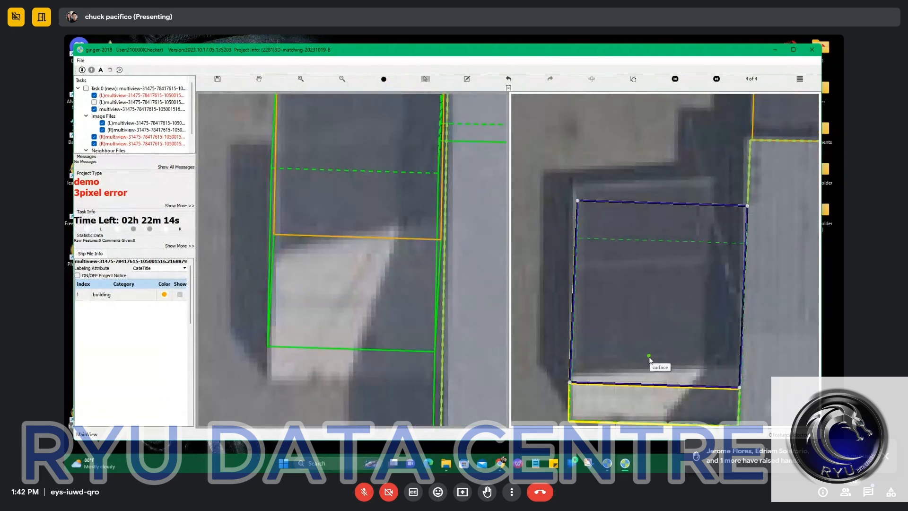
{"action": "key", "text": "ctrl+z"}
Check the extension outline's fit in the comparison image and redo the last undone change to it.
{"action": "scroll", "coordinate": [656, 345], "scroll_direction": "down", "scroll_amount": 2}
{"action": "key", "text": "h"}
{"action": "left_click_drag", "start_coordinate": [640, 304], "coordinate": [602, 265]}
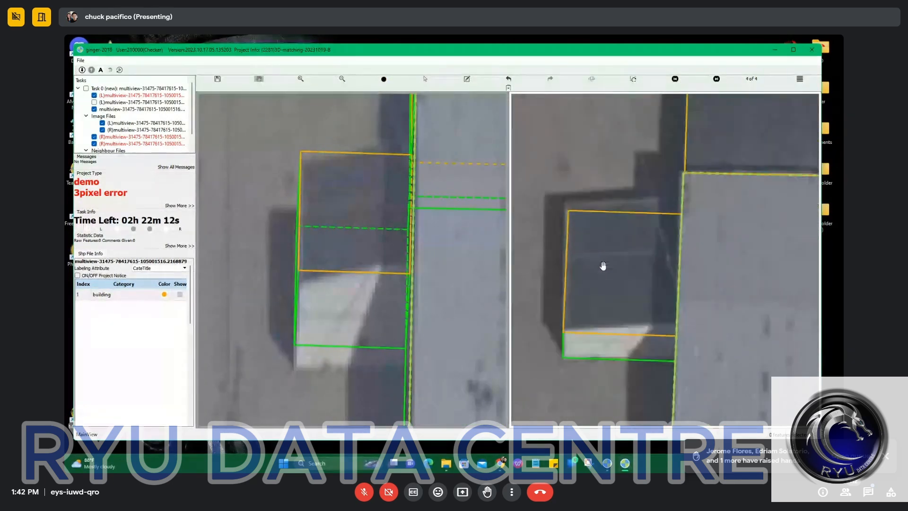
{"action": "key", "text": "s"}
{"action": "left_click", "coordinate": [595, 314]}
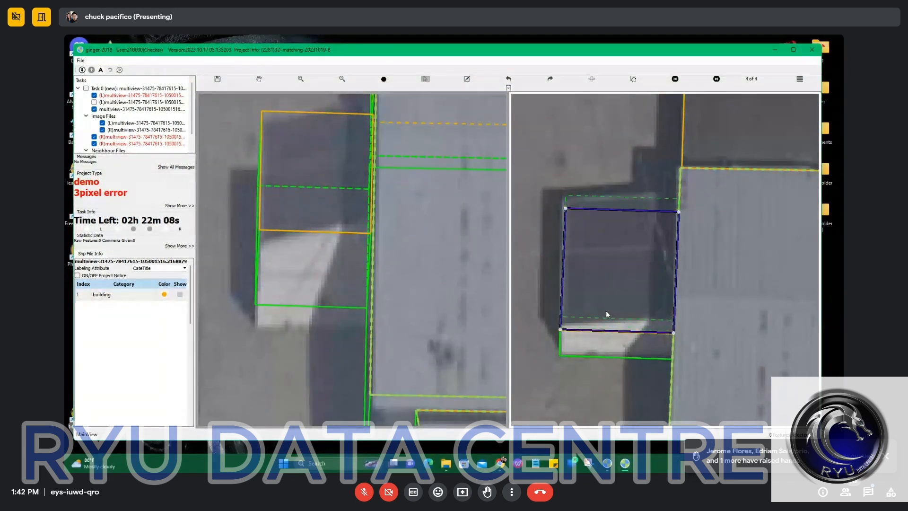
{"action": "key", "text": "ctrl+y"}
{"action": "scroll", "coordinate": [614, 311], "scroll_direction": "down", "scroll_amount": 3}
{"action": "key", "text": "h"}
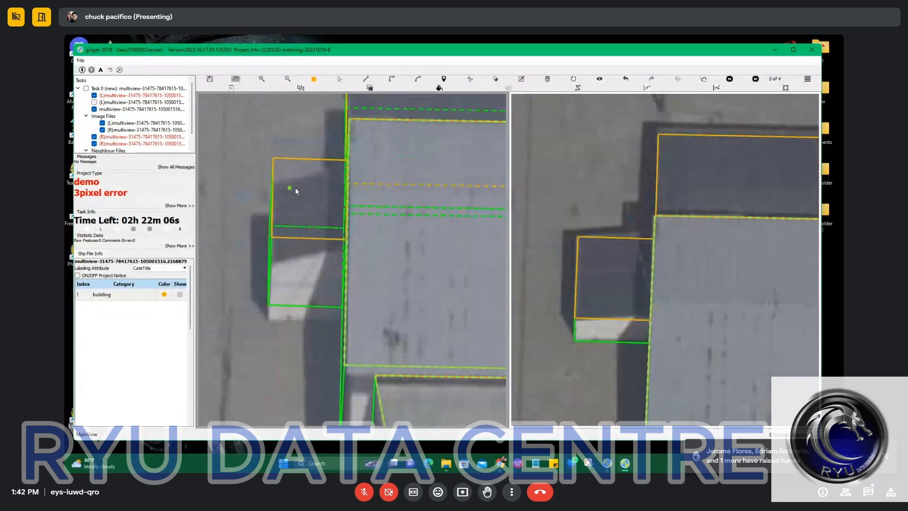
In the base image, move the extension outline's lower edge down to the white wall's top and its upper edge down to the roof's upper edge.
{"action": "scroll", "coordinate": [295, 188], "scroll_direction": "up", "scroll_amount": 2}
{"action": "key", "text": "s"}
{"action": "left_click", "coordinate": [309, 183]}
{"action": "left_click_drag", "start_coordinate": [299, 258], "coordinate": [300, 270]}
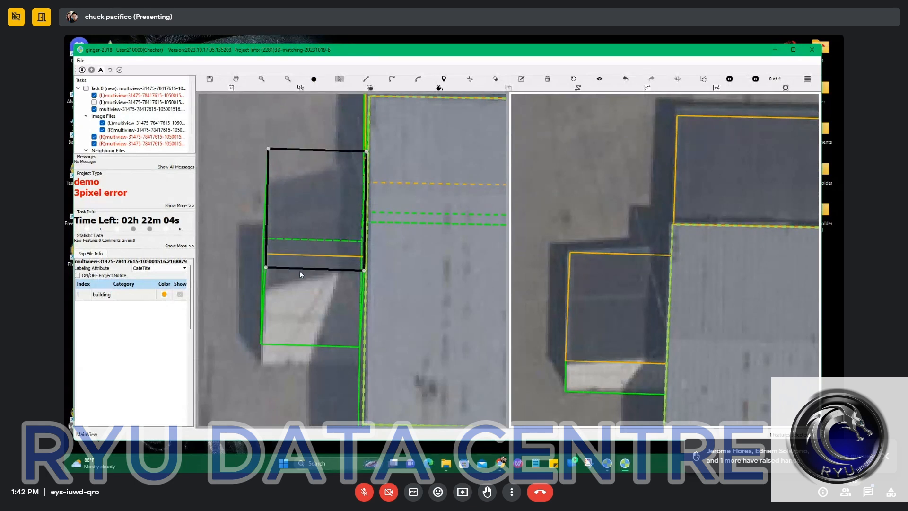
{"action": "left_click_drag", "start_coordinate": [313, 150], "coordinate": [314, 174]}
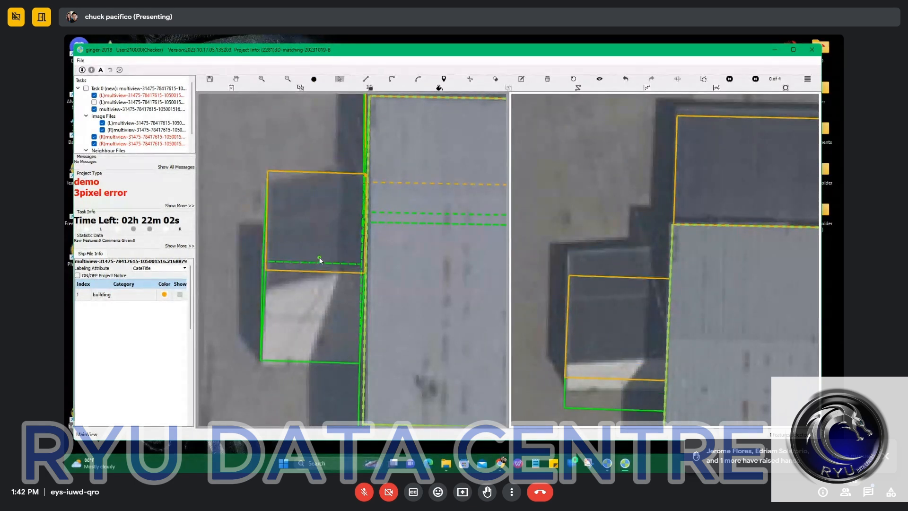
Lower the extension outline's height and move its lower edge slightly down onto the white wall.
{"action": "scroll", "coordinate": [319, 257], "scroll_direction": "up", "scroll_amount": 3}
{"action": "left_click", "coordinate": [301, 144]}
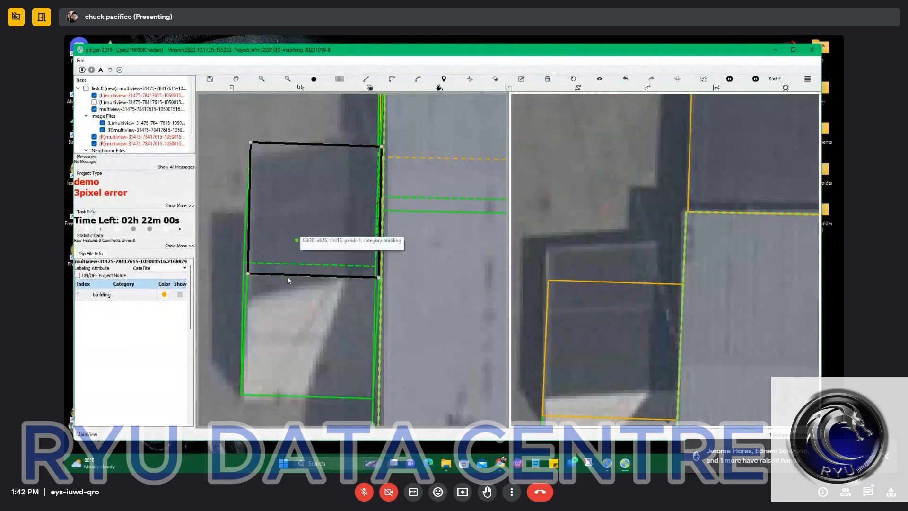
{"action": "scroll", "coordinate": [285, 277], "scroll_direction": "down", "scroll_amount": 5}
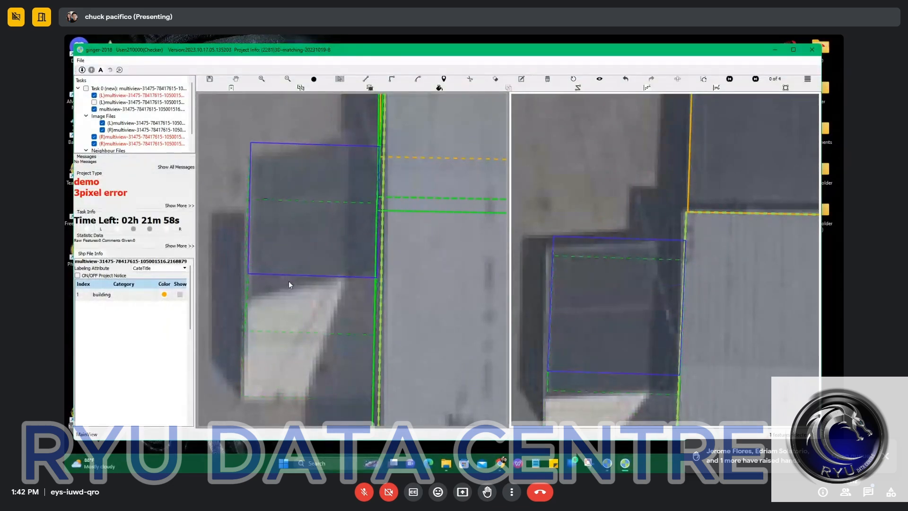
{"action": "scroll", "coordinate": [292, 279], "scroll_direction": "down", "scroll_amount": 5}
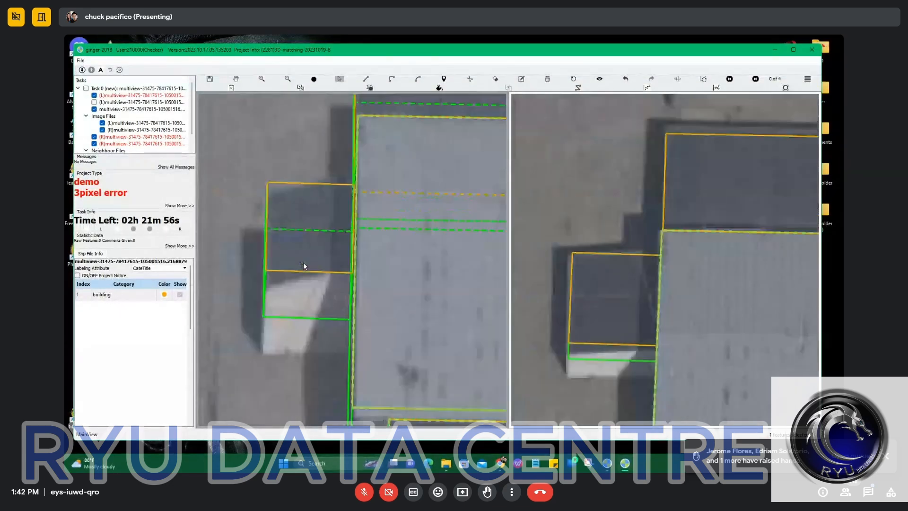
{"action": "scroll", "coordinate": [311, 261], "scroll_direction": "down", "scroll_amount": 4}
{"action": "scroll", "coordinate": [304, 261], "scroll_direction": "up", "scroll_amount": 4}
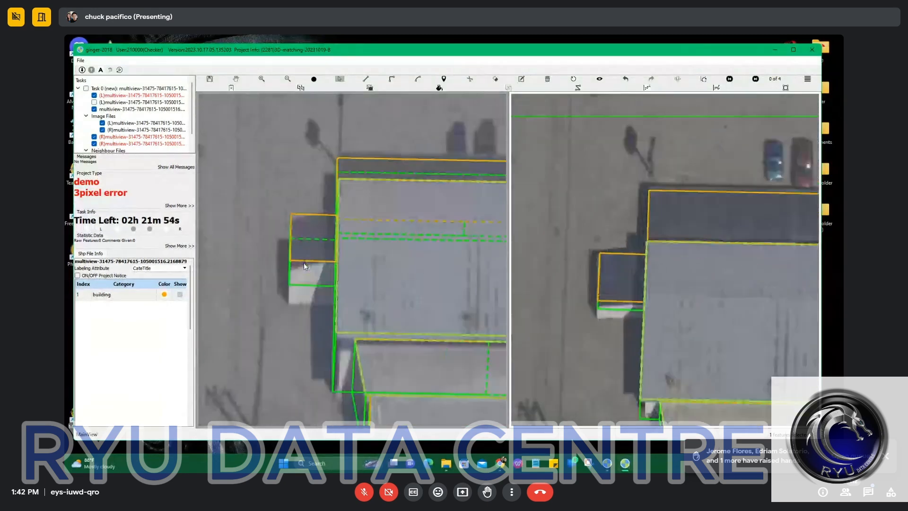
{"action": "left_click_drag", "start_coordinate": [306, 260], "coordinate": [308, 275]}
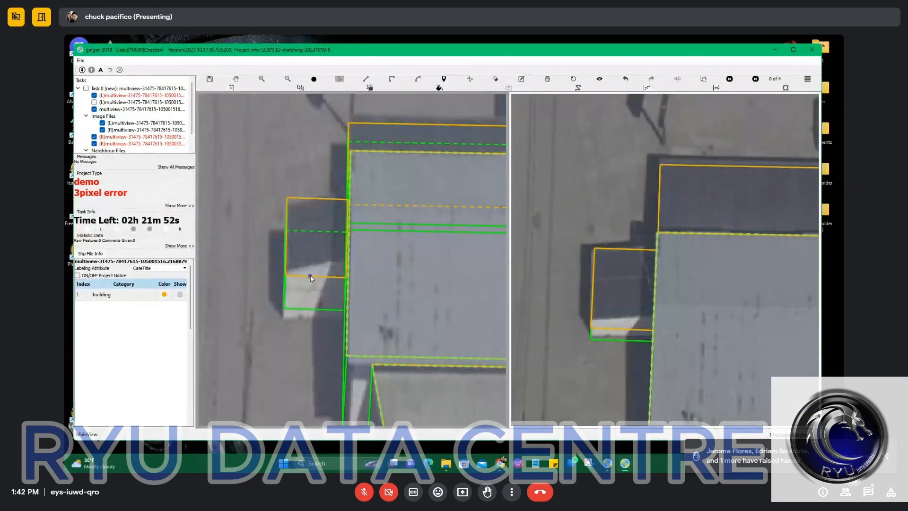
Compare the extension and main roof outlines with the roofs across the aerial images.
{"action": "scroll", "coordinate": [310, 274], "scroll_direction": "down", "scroll_amount": 2}
{"action": "scroll", "coordinate": [305, 275], "scroll_direction": "up", "scroll_amount": 5}
{"action": "scroll", "coordinate": [345, 278], "scroll_direction": "down", "scroll_amount": 4}
{"action": "key", "text": "Tab"}
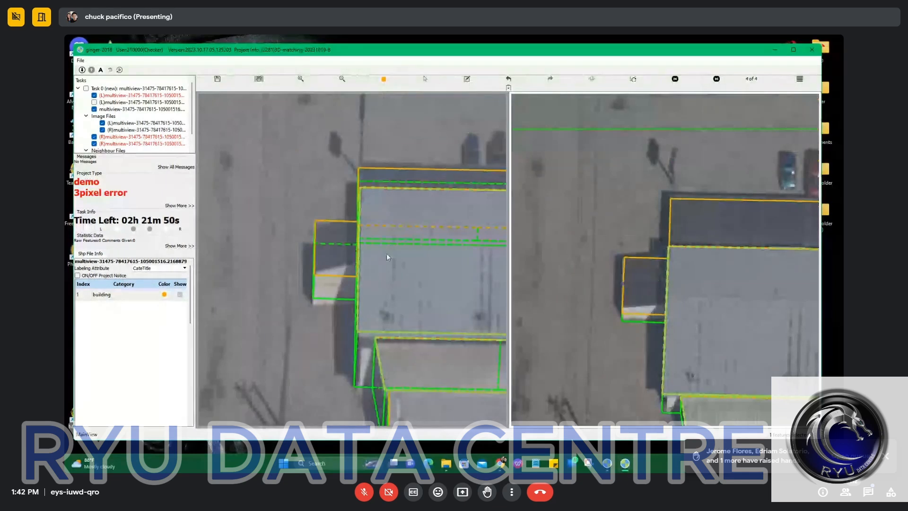
{"action": "key", "text": "Tab"}
{"action": "key", "text": "Tab"}
{"action": "left_click_drag", "start_coordinate": [726, 229], "coordinate": [612, 228]}
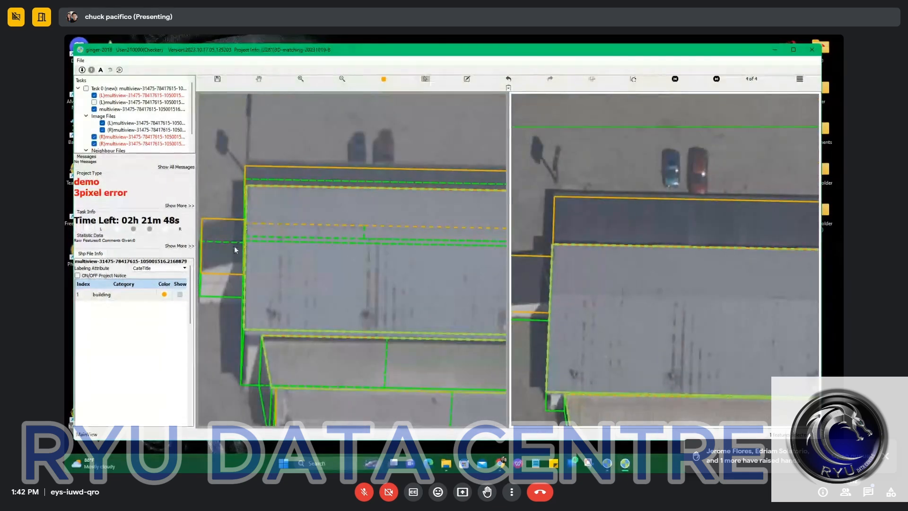
Select the extension together with the upper roof outlines and group them.
{"action": "left_click_drag", "start_coordinate": [227, 271], "coordinate": [360, 266]}
{"action": "scroll", "coordinate": [361, 265], "scroll_direction": "down", "scroll_amount": 3}
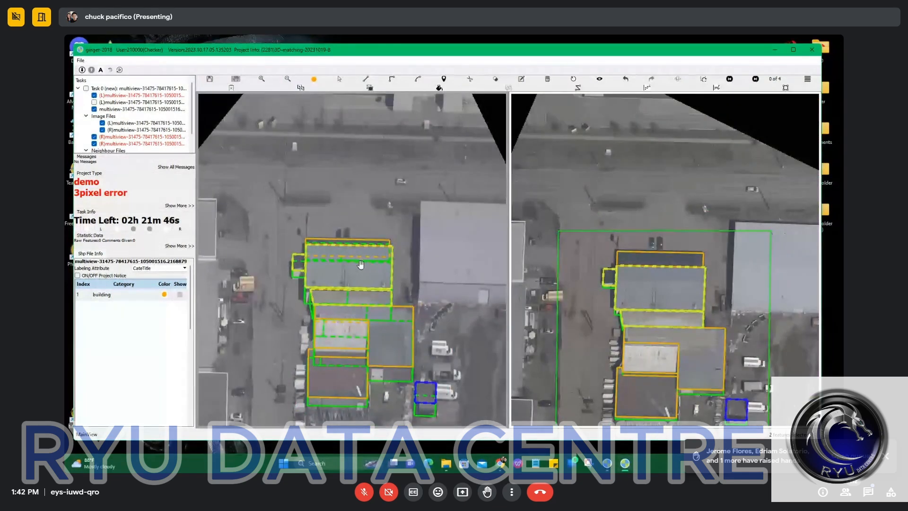
{"action": "key", "text": "s"}
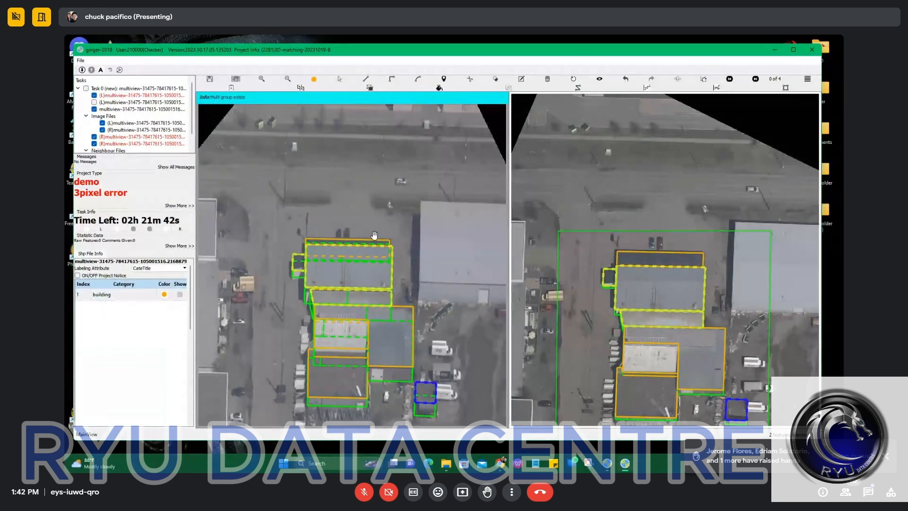
{"action": "left_click_drag", "start_coordinate": [298, 221], "coordinate": [386, 292]}
{"action": "scroll", "coordinate": [326, 283], "scroll_direction": "up", "scroll_amount": 3}
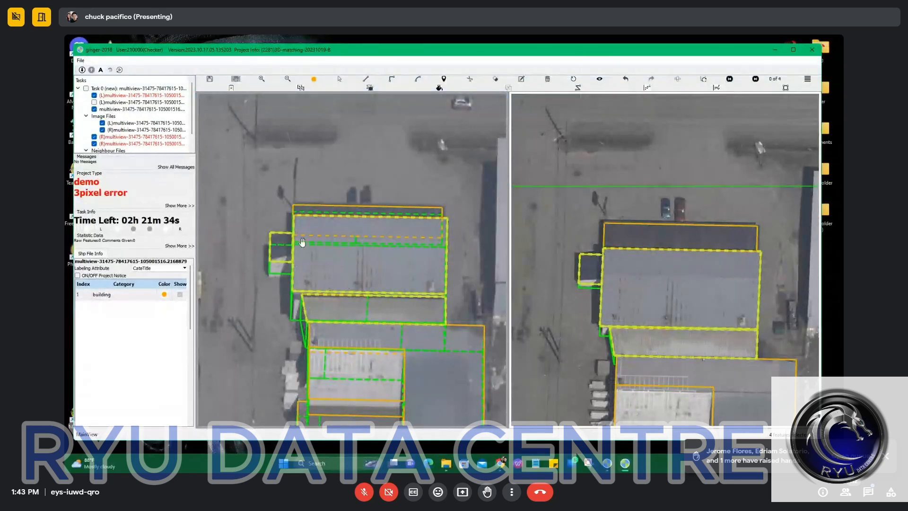
{"action": "left_click_drag", "start_coordinate": [271, 194], "coordinate": [402, 288]}
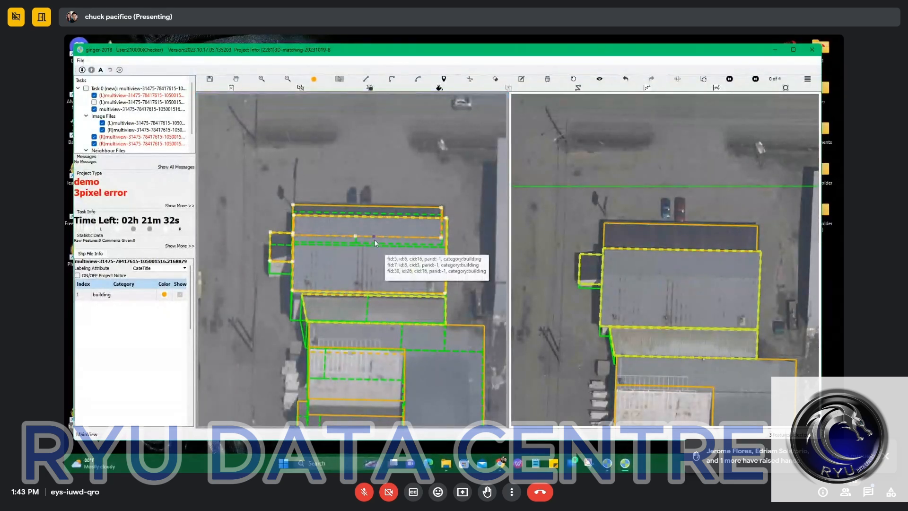
Delete the outline of the narrow roof strip along the main roof's upper side.
{"action": "left_click", "coordinate": [408, 217]}
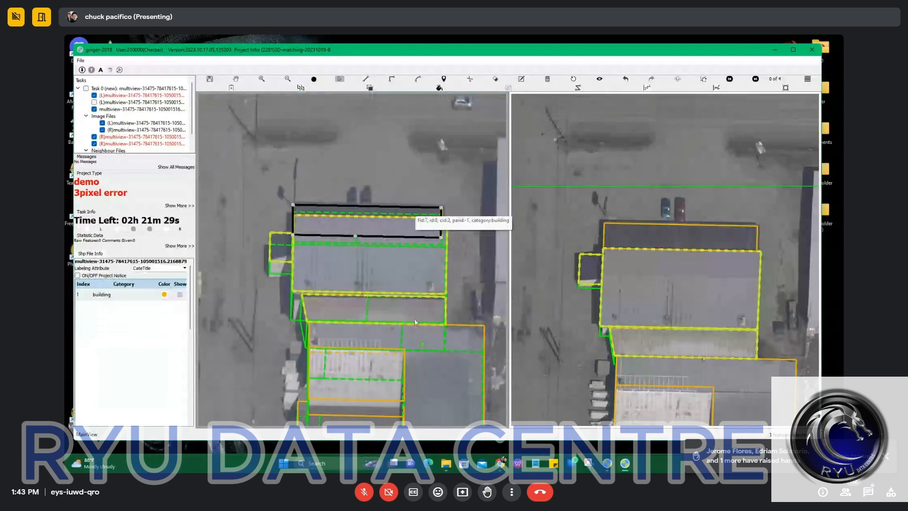
{"action": "scroll", "coordinate": [394, 205], "scroll_direction": "up", "scroll_amount": 1}
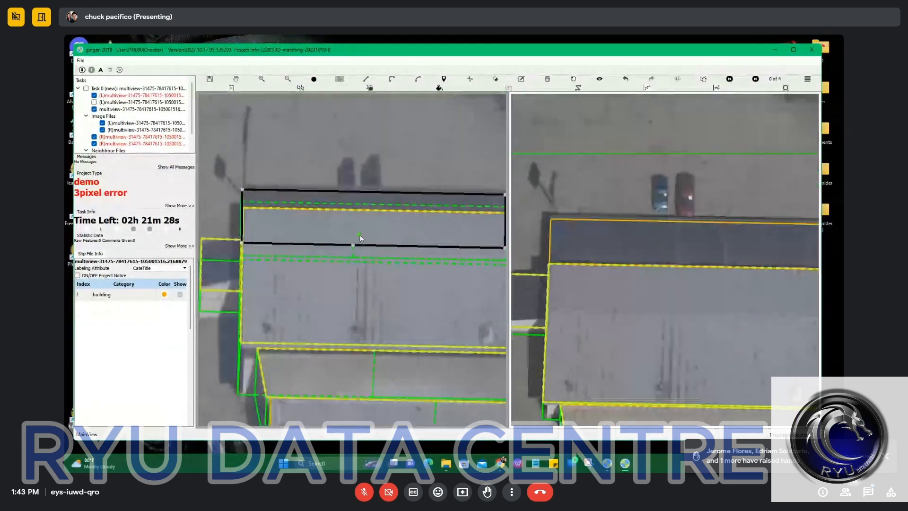
{"action": "scroll", "coordinate": [393, 262], "scroll_direction": "down", "scroll_amount": 2}
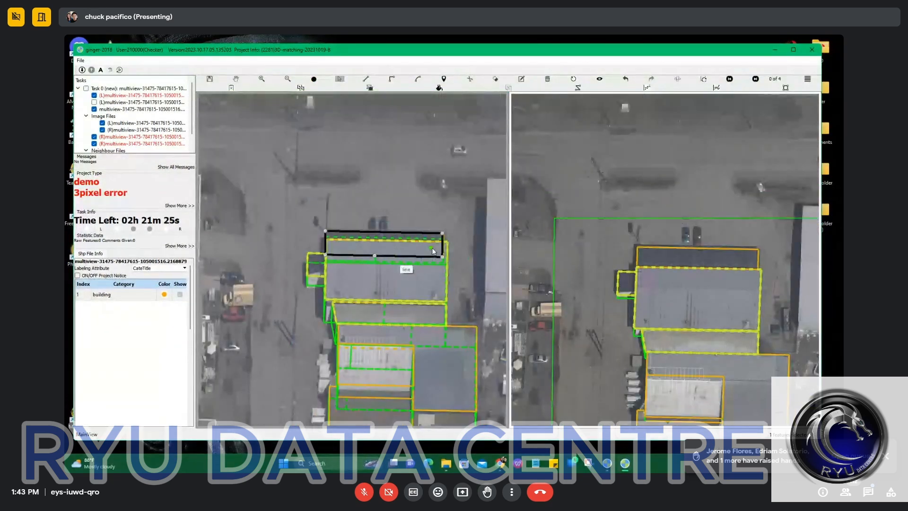
{"action": "key", "text": "Delete"}
{"action": "scroll", "coordinate": [441, 258], "scroll_direction": "up", "scroll_amount": 4}
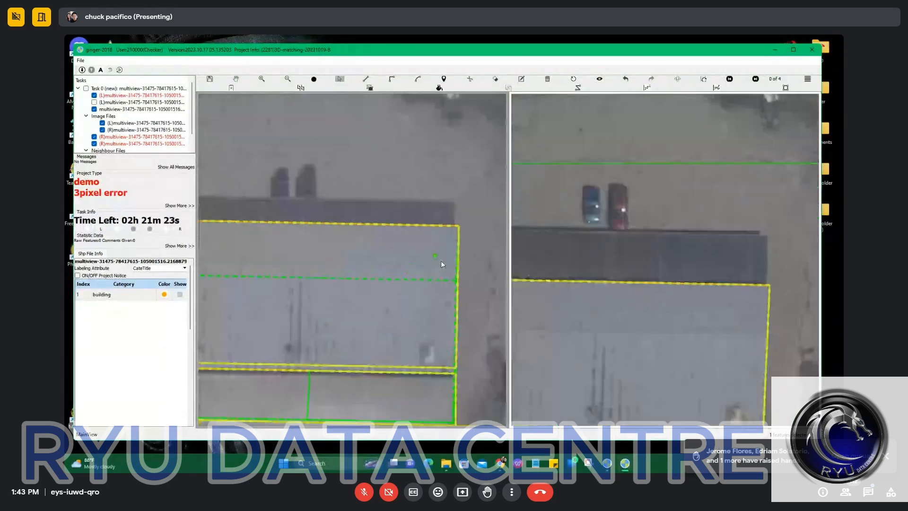
Trace a new rectangular outline for the dark roof strip above the main roof, ending at the main roof's right side.
{"action": "key", "text": "d"}
{"action": "left_click", "coordinate": [463, 267]}
{"action": "left_click_drag", "start_coordinate": [242, 250], "coordinate": [401, 255]}
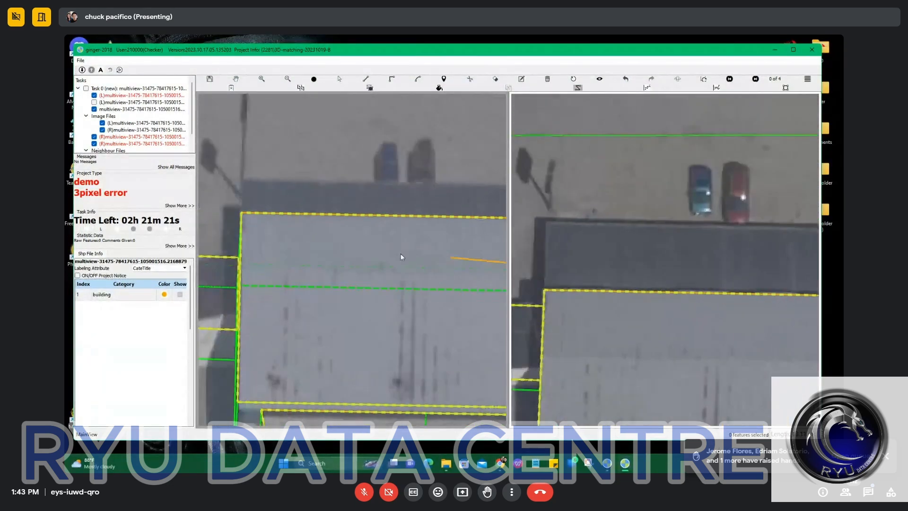
{"action": "left_click", "coordinate": [249, 264]}
{"action": "left_click", "coordinate": [271, 180]}
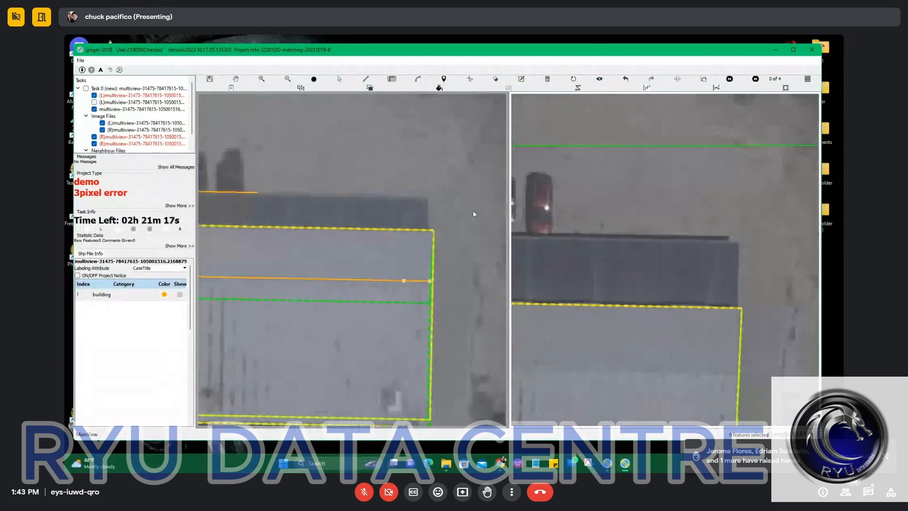
{"action": "left_click", "coordinate": [430, 283]}
{"action": "key", "text": "Left"}
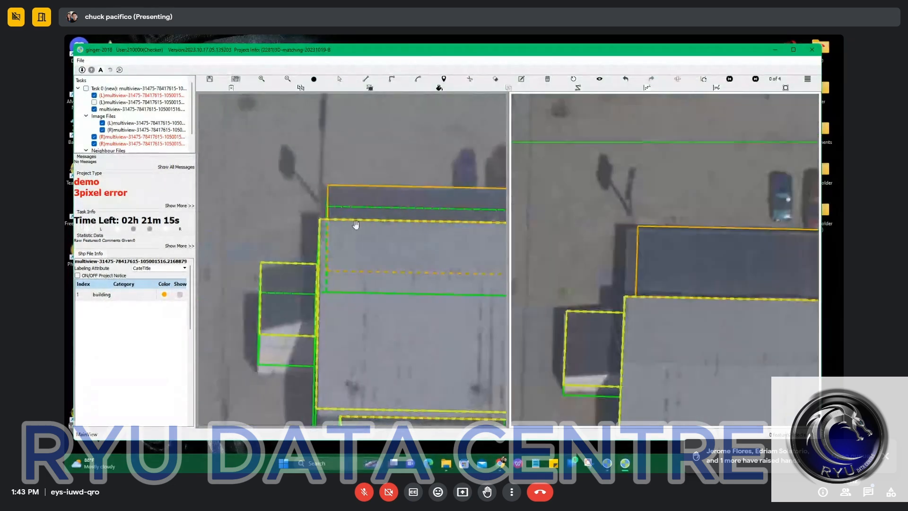
Raise the new strip outline's height and align it with the dark strip's edges in both images.
{"action": "scroll", "coordinate": [306, 202], "scroll_direction": "up", "scroll_amount": 4}
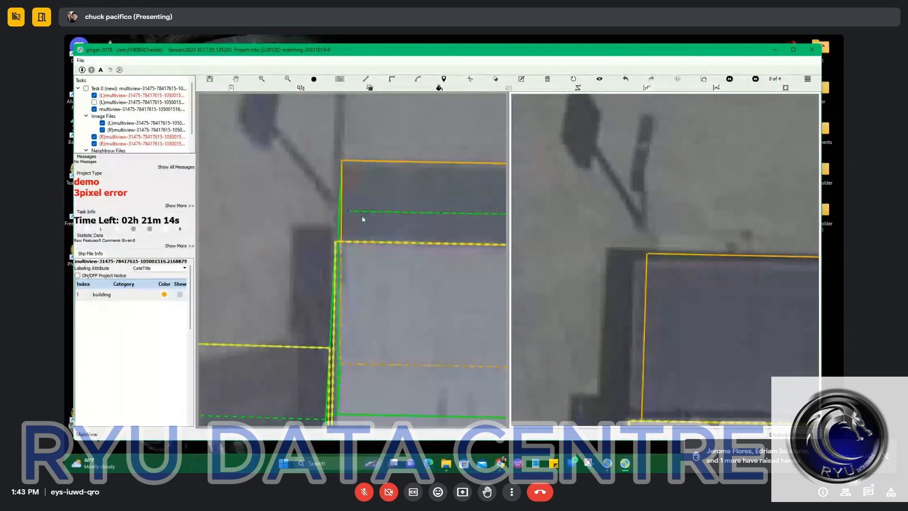
{"action": "scroll", "coordinate": [362, 216], "scroll_direction": "down", "scroll_amount": 3}
{"action": "scroll", "coordinate": [364, 209], "scroll_direction": "up", "scroll_amount": 3}
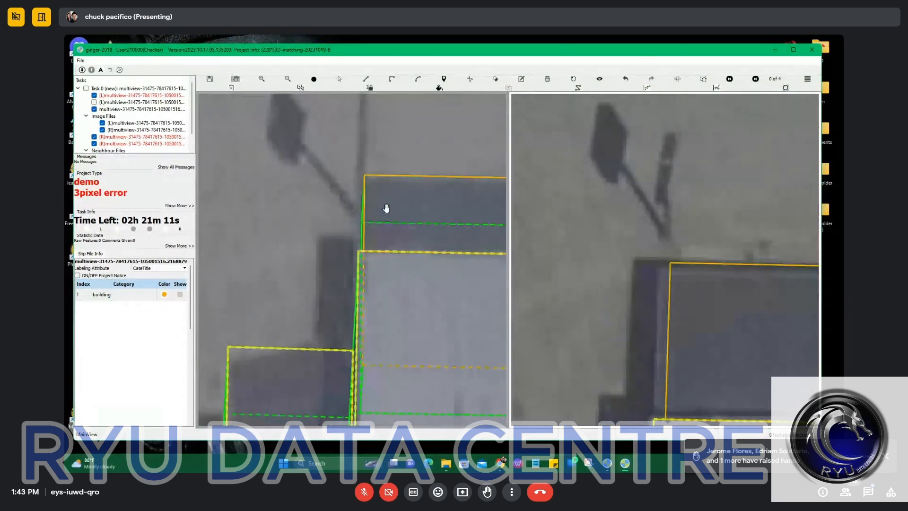
{"action": "left_click", "coordinate": [365, 196]}
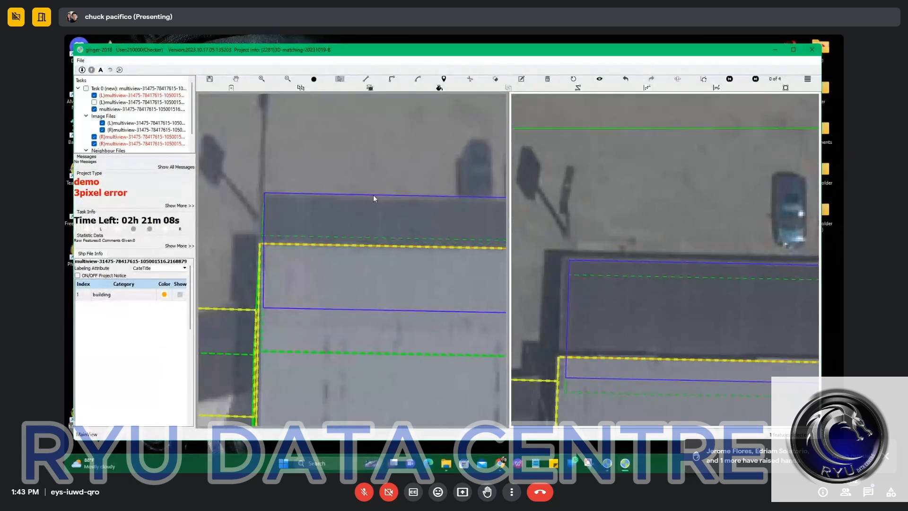
{"action": "left_click", "coordinate": [368, 194]}
{"action": "scroll", "coordinate": [300, 208], "scroll_direction": "up", "scroll_amount": 4}
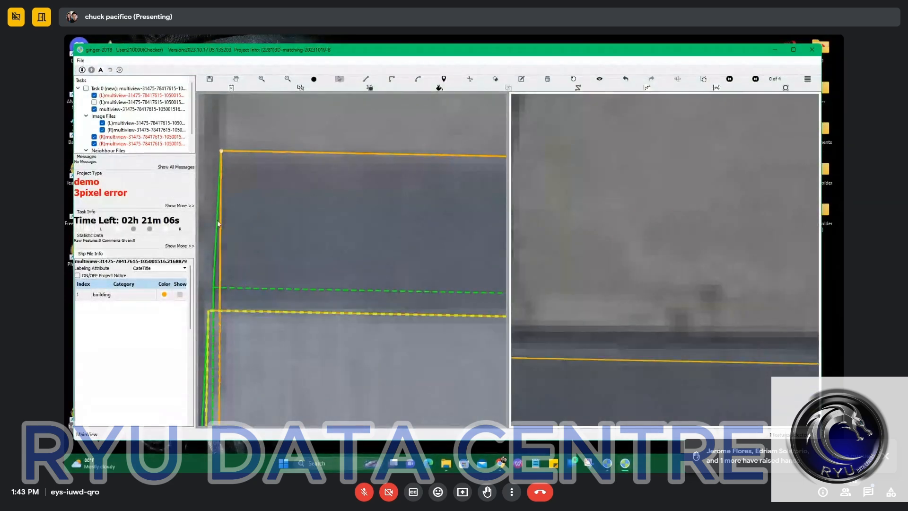
{"action": "scroll", "coordinate": [335, 243], "scroll_direction": "down", "scroll_amount": 4}
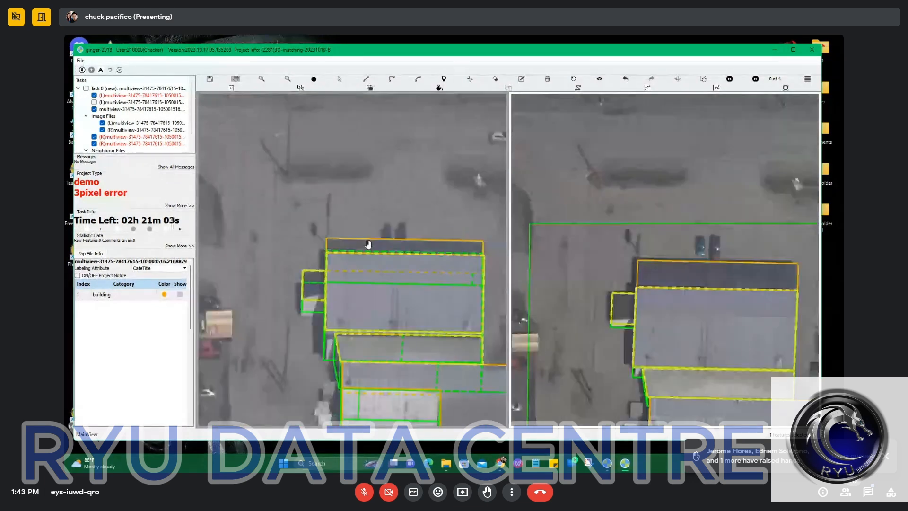
Group the main roof, strip and extension outlines as one building, and the three lower roof sections as another.
{"action": "left_click", "coordinate": [417, 296]}
{"action": "left_click_drag", "start_coordinate": [416, 304], "coordinate": [352, 191]}
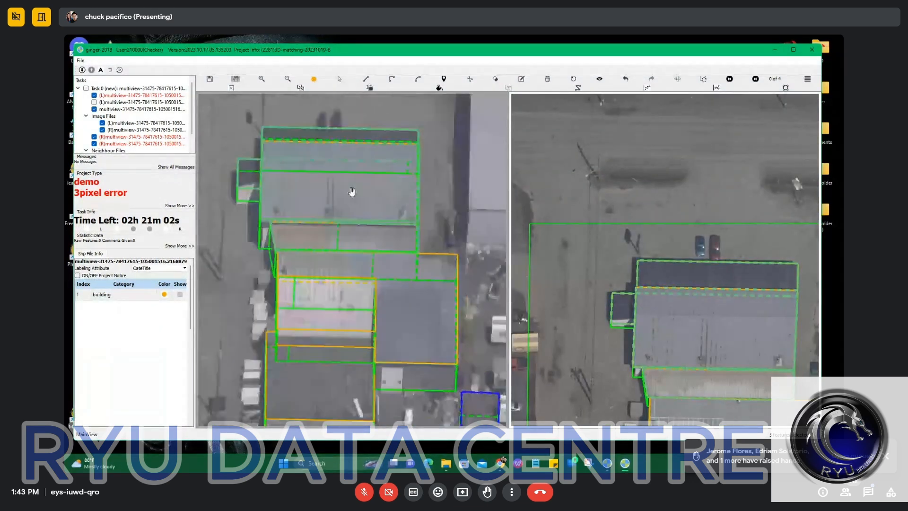
{"action": "scroll", "coordinate": [391, 249], "scroll_direction": "down", "scroll_amount": 2}
{"action": "scroll", "coordinate": [389, 310], "scroll_direction": "up", "scroll_amount": 3}
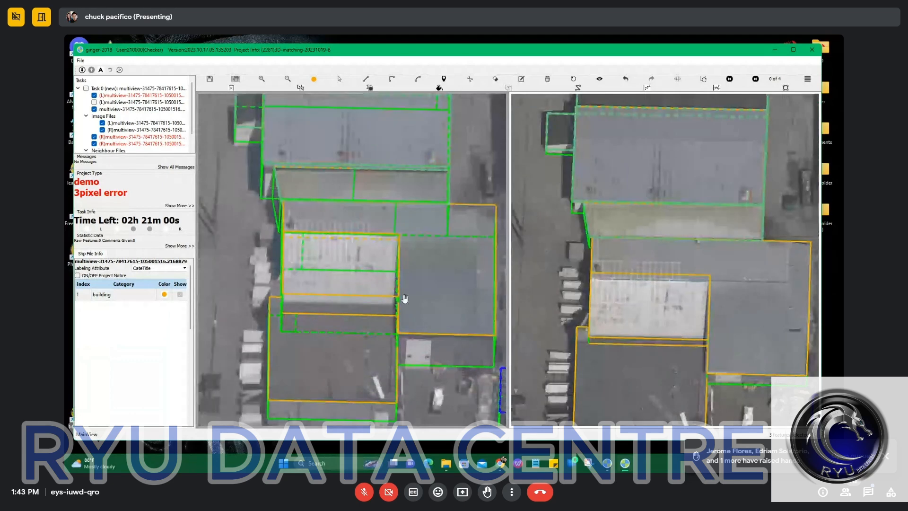
{"action": "left_click", "coordinate": [440, 366]}
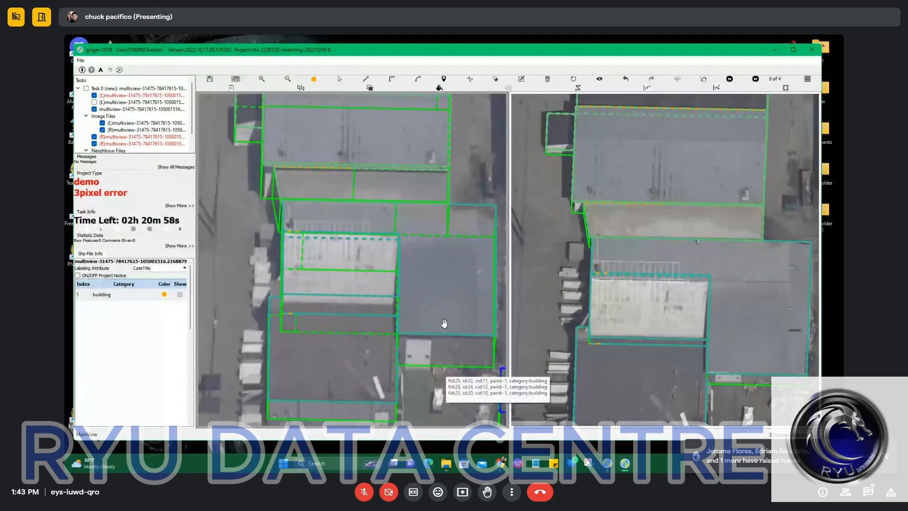
Review all grouped outlines in the overview and run the topology check on the task.
{"action": "scroll", "coordinate": [430, 305], "scroll_direction": "down", "scroll_amount": 1}
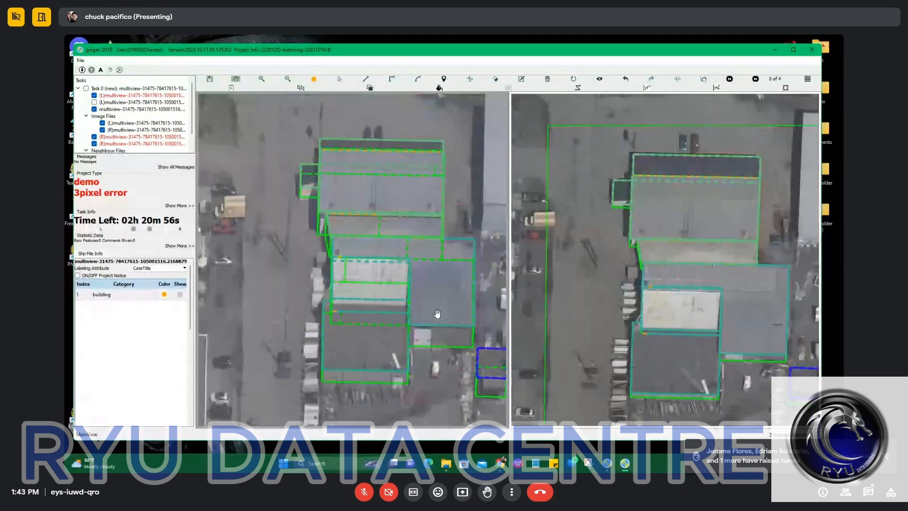
{"action": "scroll", "coordinate": [432, 287], "scroll_direction": "down", "scroll_amount": 1}
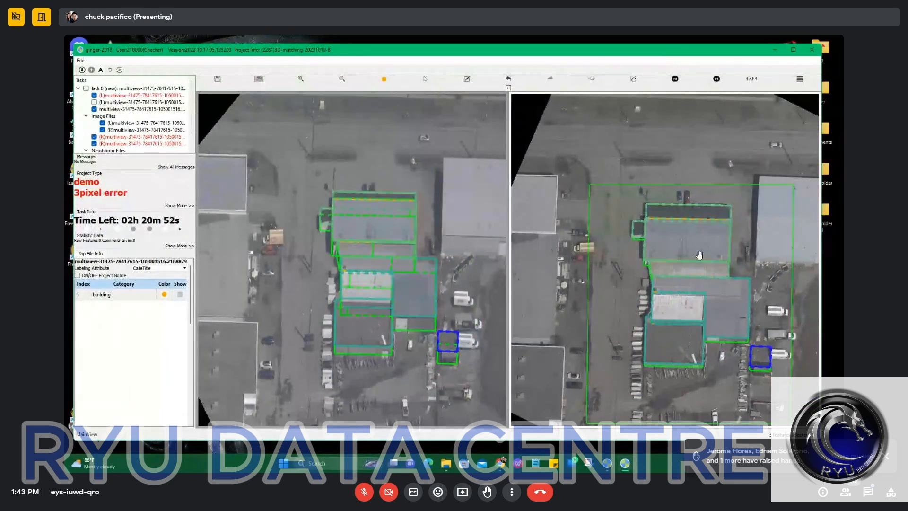
{"action": "scroll", "coordinate": [608, 277], "scroll_direction": "down", "scroll_amount": 1}
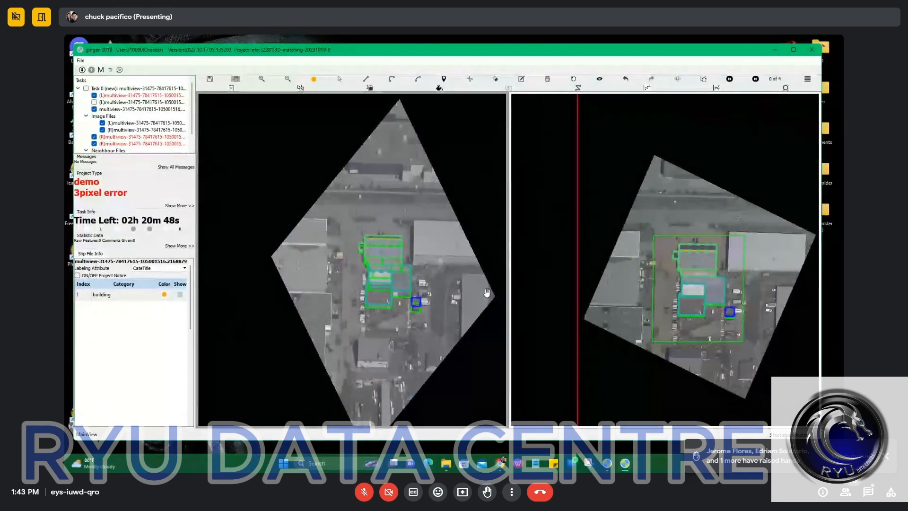
{"action": "key", "text": "Return"}
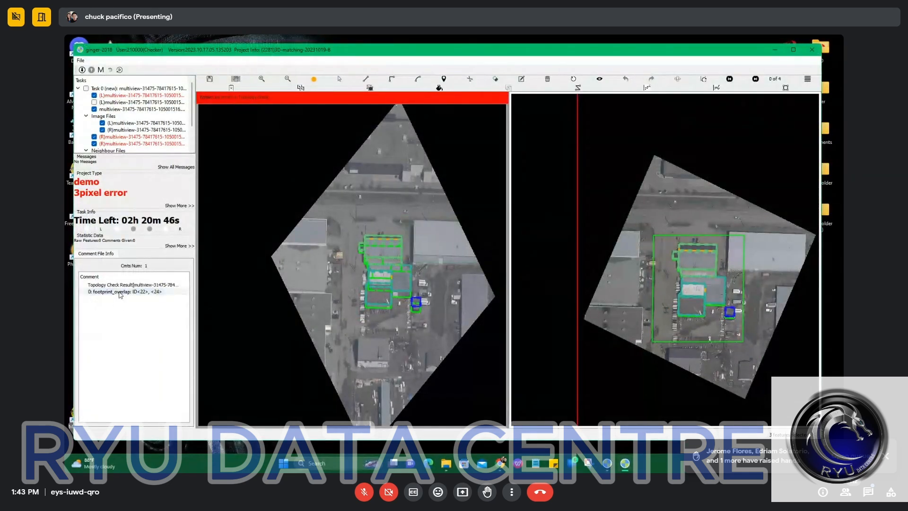
Open the reported footprint_overlap topology comment and look through the task's layers.
{"action": "left_click", "coordinate": [123, 293]}
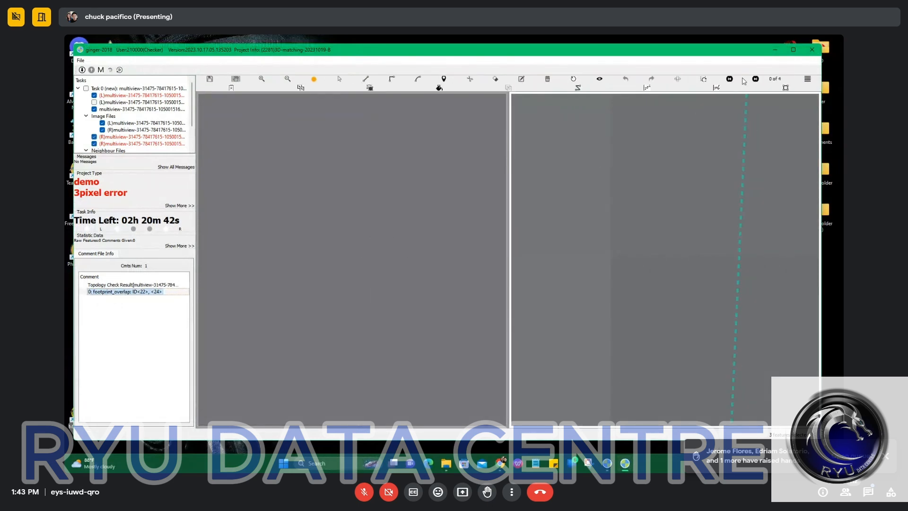
{"action": "left_click", "coordinate": [147, 103]}
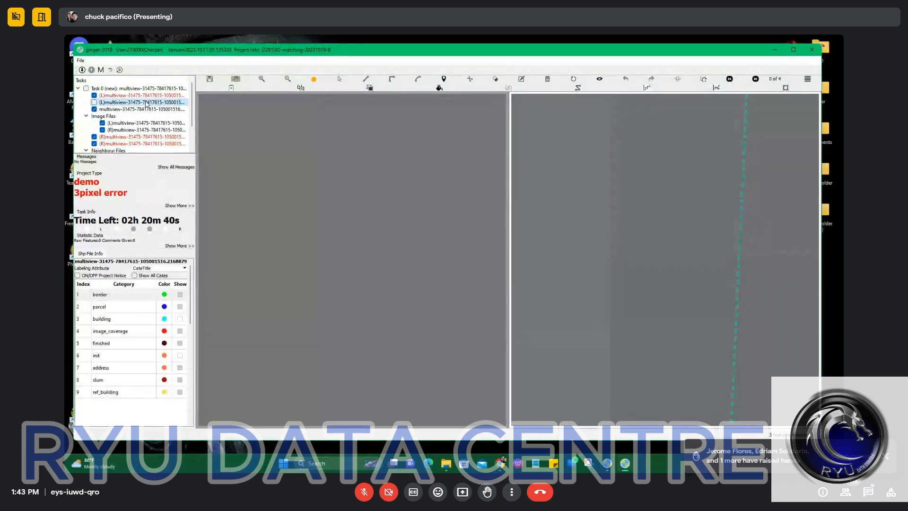
{"action": "left_click", "coordinate": [141, 109]}
Exit the program, relaunch ginger-2018 from the Ginger - 3D Roof folder, accept the Data Access Agreement, and minimize the folder window.
{"action": "left_click", "coordinate": [812, 49]}
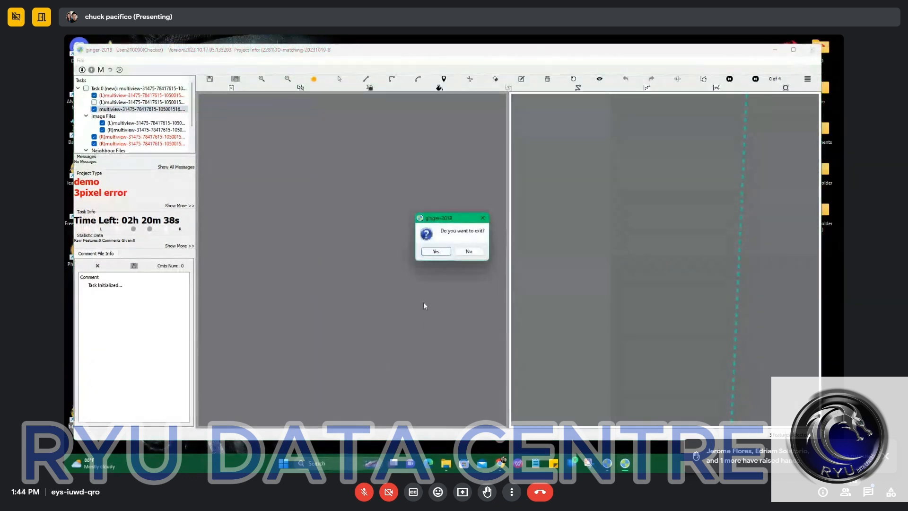
{"action": "left_click", "coordinate": [443, 253]}
{"action": "left_click", "coordinate": [453, 465]}
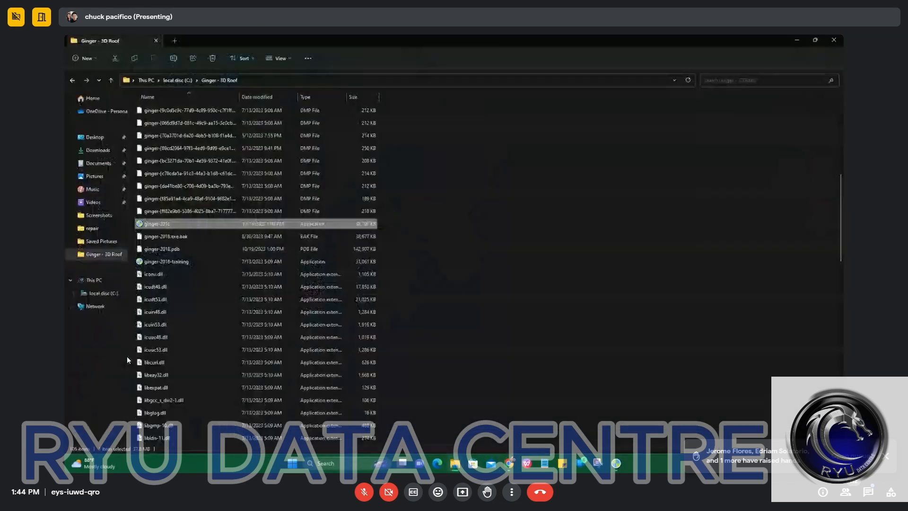
{"action": "double_click", "coordinate": [174, 223]}
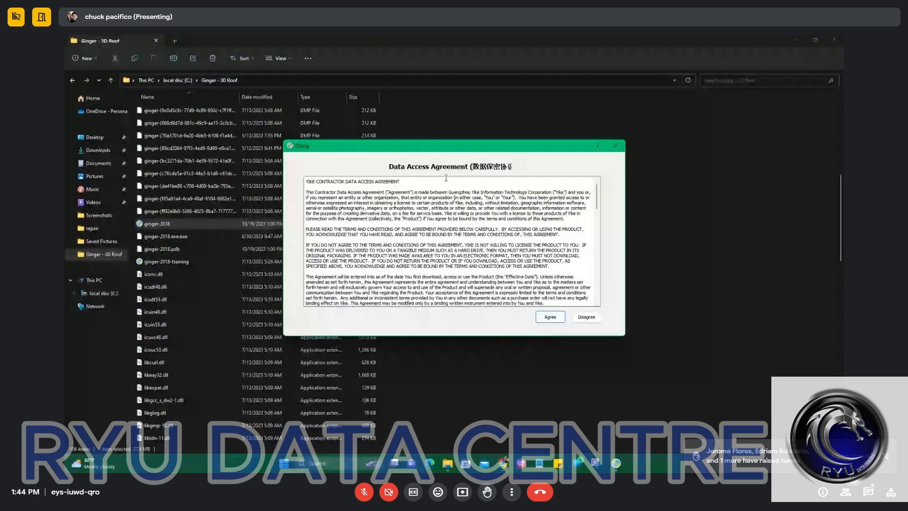
{"action": "key", "text": "Return"}
{"action": "left_click", "coordinate": [432, 261]}
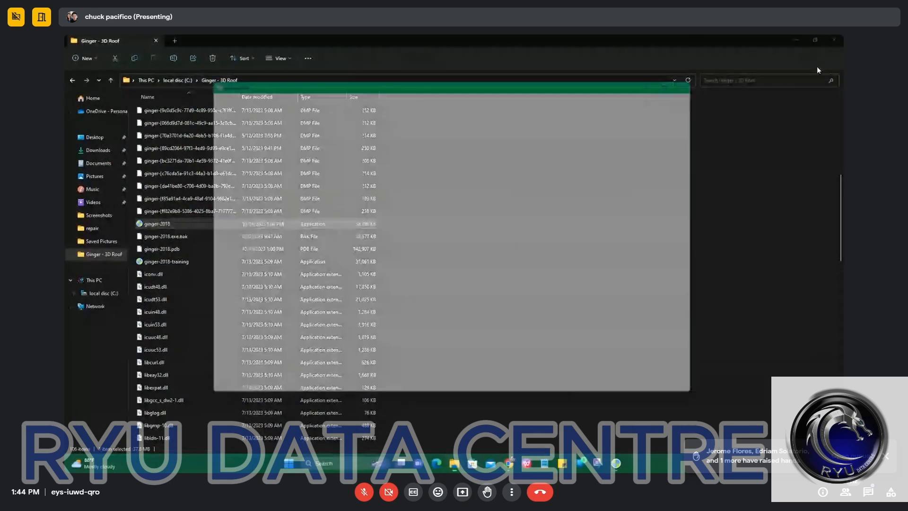
{"action": "left_click", "coordinate": [798, 40]}
{"action": "left_click", "coordinate": [520, 313]}
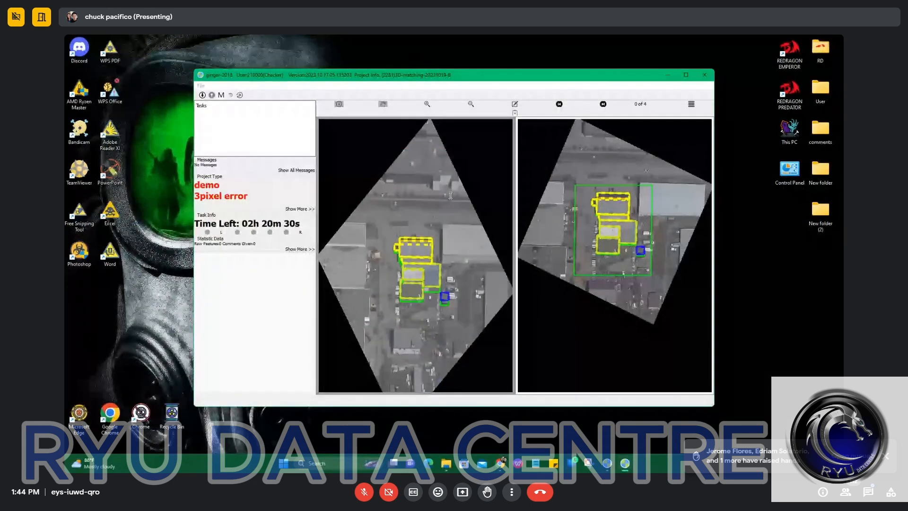
Enlarge the program window and reposition it to fill most of the desktop.
{"action": "left_click_drag", "start_coordinate": [517, 79], "coordinate": [423, 72]}
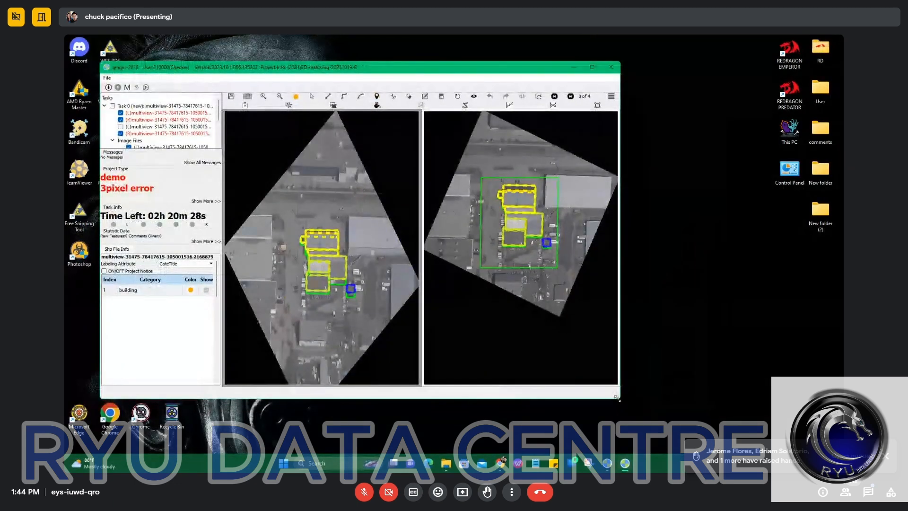
{"action": "left_click_drag", "start_coordinate": [618, 398], "coordinate": [818, 428]}
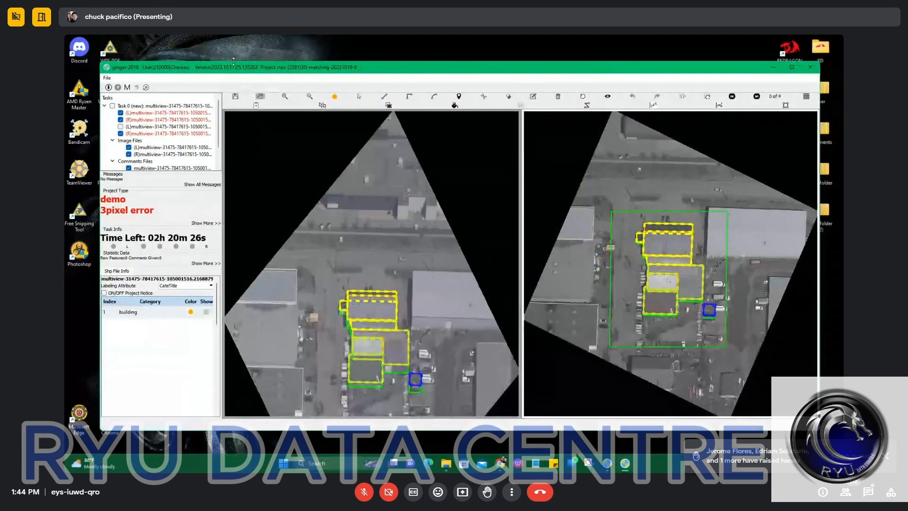
{"action": "left_click_drag", "start_coordinate": [228, 68], "coordinate": [229, 51]}
Open the footprint_overlap comment for IDs 22 and 24 in the comments file and examine the building outlines for it.
{"action": "left_click_drag", "start_coordinate": [395, 277], "coordinate": [371, 193]}
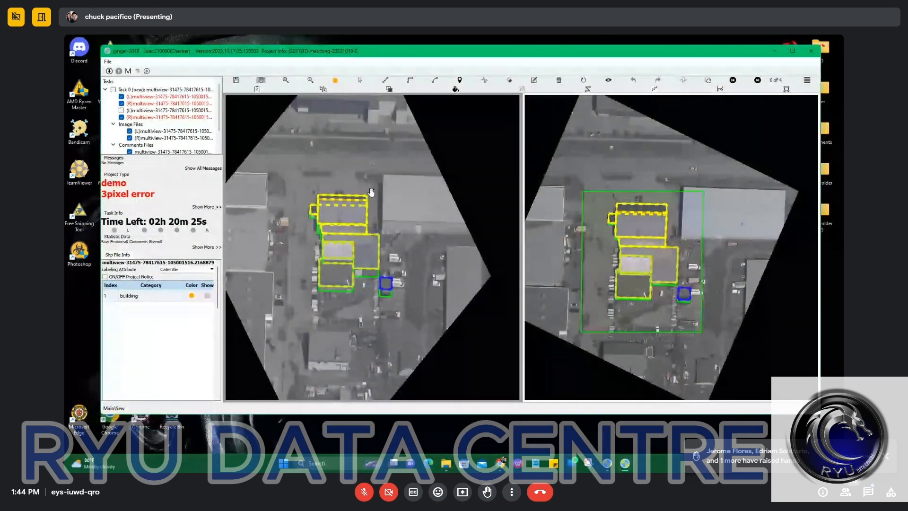
{"action": "left_click", "coordinate": [173, 152]}
{"action": "left_click", "coordinate": [152, 293]}
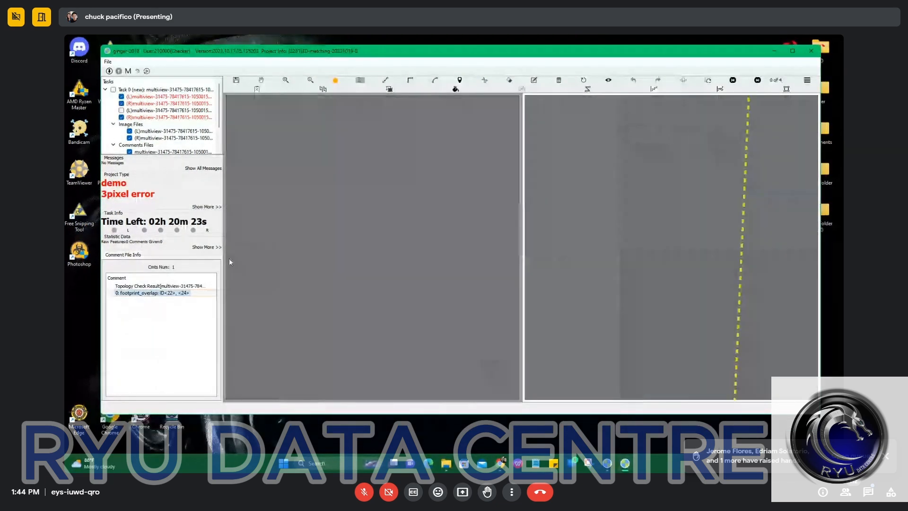
{"action": "scroll", "coordinate": [388, 223], "scroll_direction": "down", "scroll_amount": 10}
{"action": "scroll", "coordinate": [390, 286], "scroll_direction": "up", "scroll_amount": 6}
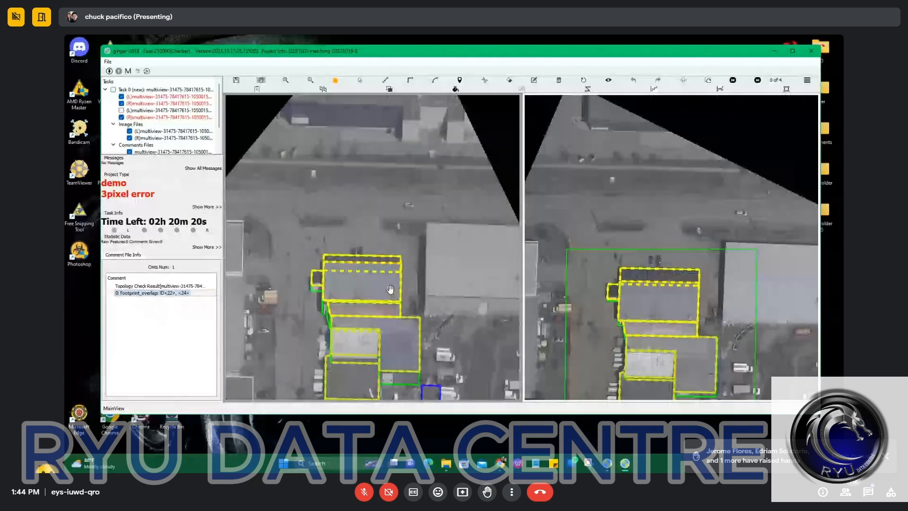
{"action": "scroll", "coordinate": [385, 293], "scroll_direction": "down", "scroll_amount": 1}
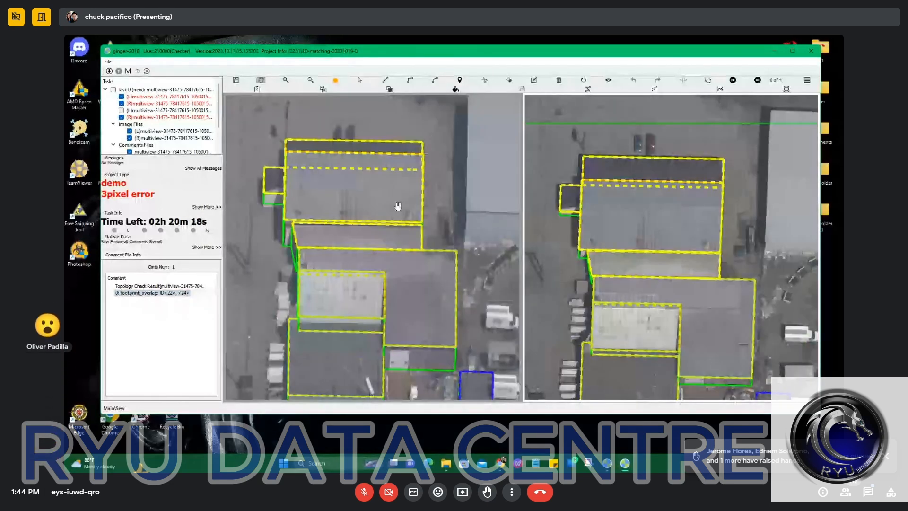
{"action": "scroll", "coordinate": [399, 222], "scroll_direction": "down", "scroll_amount": 1}
{"action": "scroll", "coordinate": [406, 237], "scroll_direction": "up", "scroll_amount": 2}
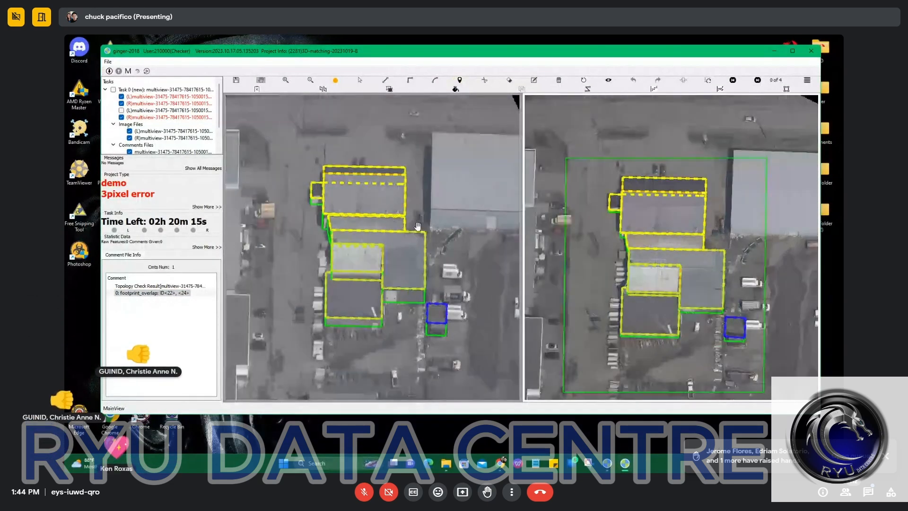
{"action": "scroll", "coordinate": [412, 242], "scroll_direction": "down", "scroll_amount": 1}
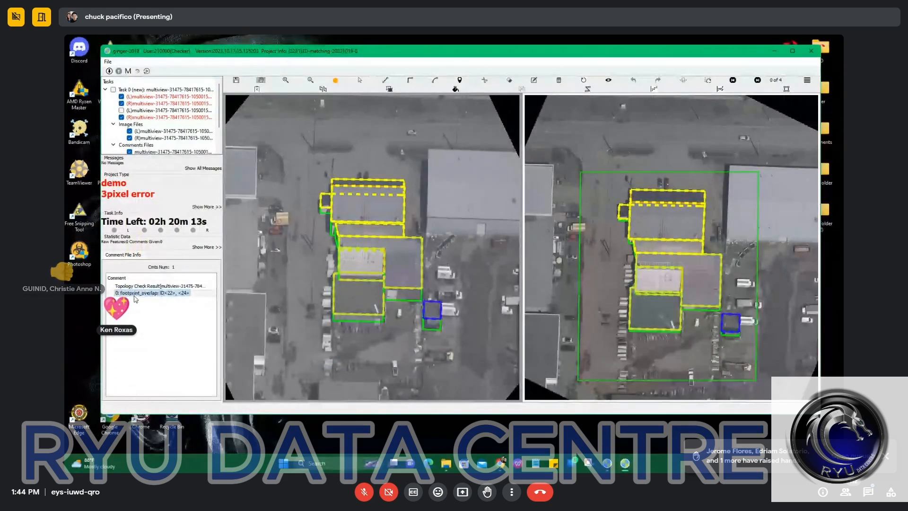
{"action": "scroll", "coordinate": [471, 254], "scroll_direction": "up", "scroll_amount": 5}
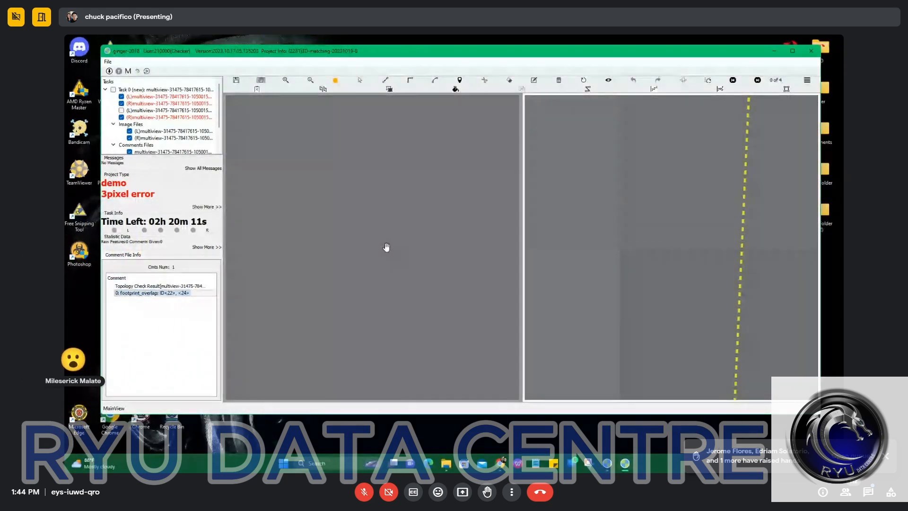
Locate the overlap mark where the pale roof meets the lower dark roof, using the plain outline view.
{"action": "scroll", "coordinate": [387, 247], "scroll_direction": "down", "scroll_amount": 5}
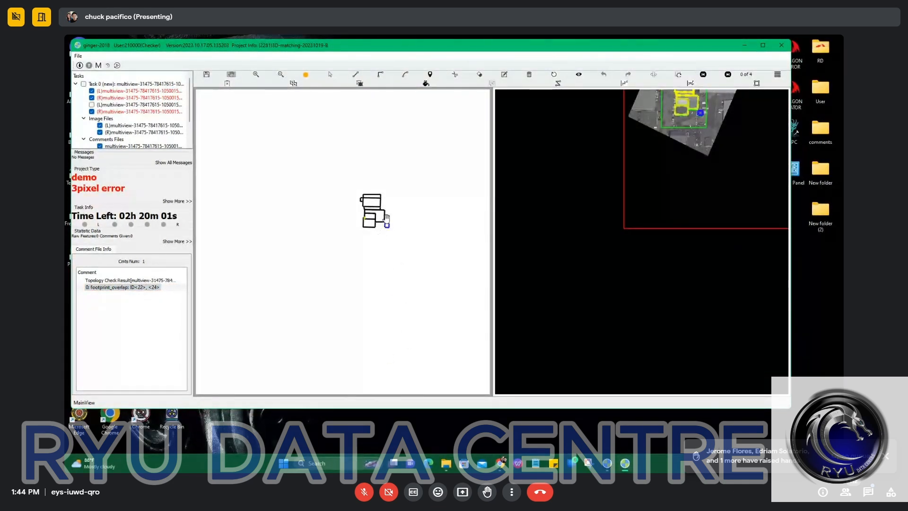
{"action": "scroll", "coordinate": [412, 208], "scroll_direction": "up", "scroll_amount": 11}
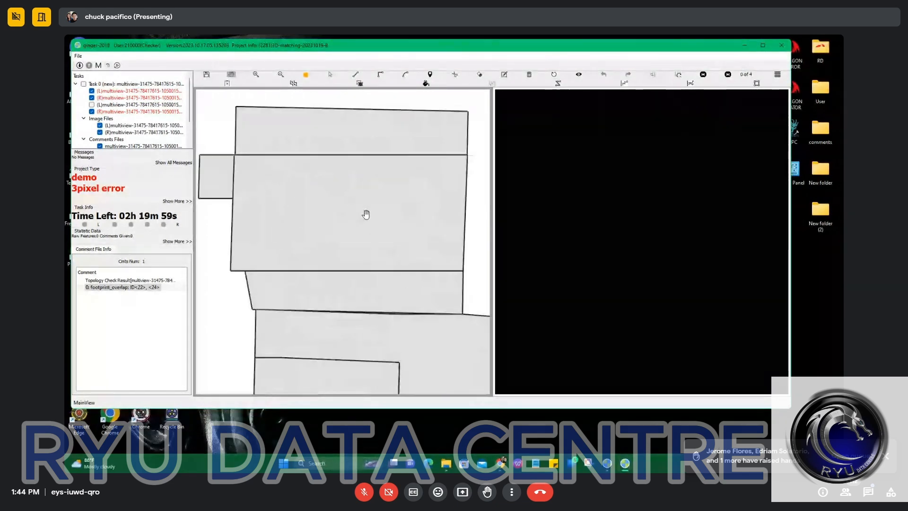
{"action": "scroll", "coordinate": [397, 208], "scroll_direction": "down", "scroll_amount": 3}
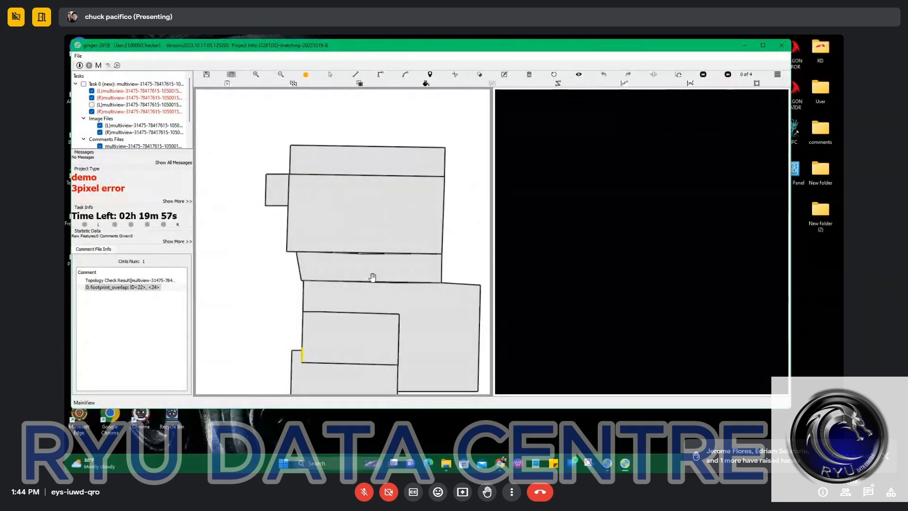
{"action": "left_click_drag", "start_coordinate": [364, 298], "coordinate": [350, 142]}
{"action": "scroll", "coordinate": [249, 234], "scroll_direction": "up", "scroll_amount": 3}
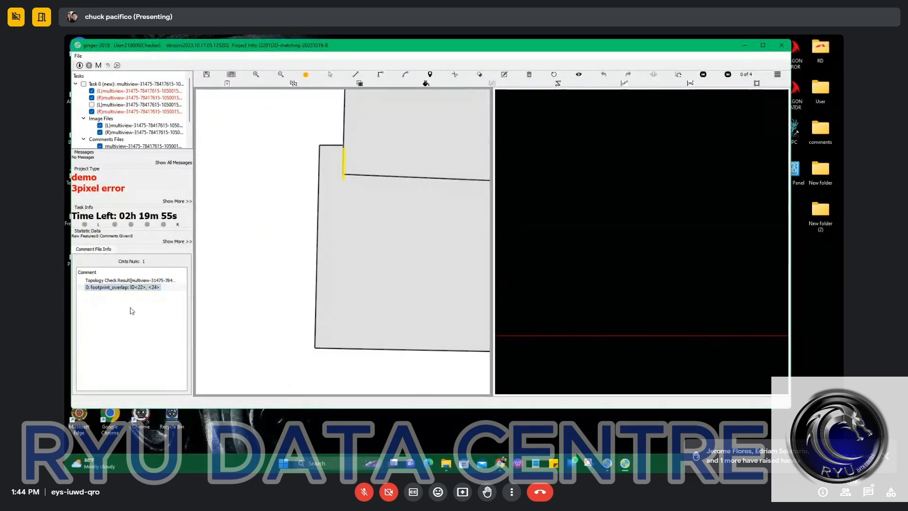
Reopen the footprint_overlap comment and inspect the marked sliver at the pale roof's lower-left corner up close.
{"action": "double_click", "coordinate": [91, 290]}
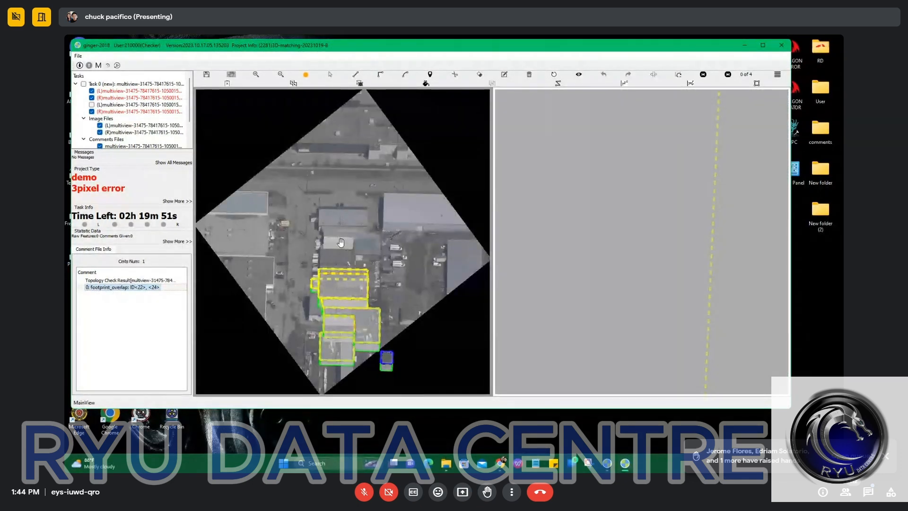
{"action": "scroll", "coordinate": [337, 298], "scroll_direction": "down", "scroll_amount": 2}
{"action": "key", "text": "space"}
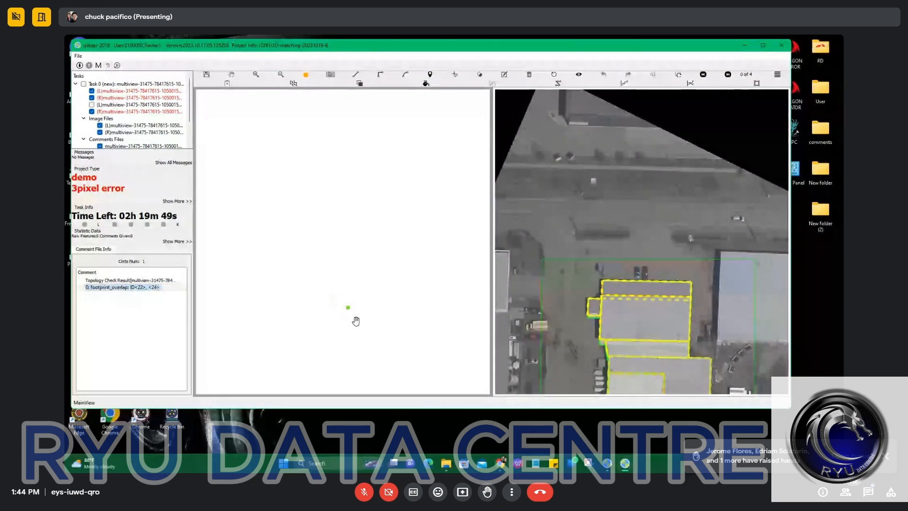
{"action": "left_click_drag", "start_coordinate": [355, 320], "coordinate": [302, 154]}
{"action": "scroll", "coordinate": [363, 227], "scroll_direction": "down", "scroll_amount": 5}
{"action": "left_click_drag", "start_coordinate": [373, 253], "coordinate": [382, 89]}
{"action": "scroll", "coordinate": [343, 130], "scroll_direction": "up", "scroll_amount": 6}
{"action": "scroll", "coordinate": [323, 117], "scroll_direction": "up", "scroll_amount": 5}
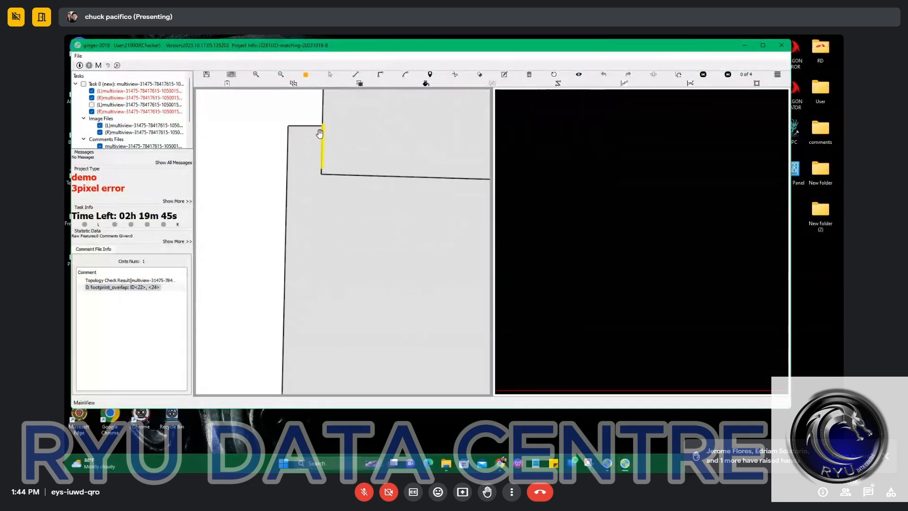
{"action": "scroll", "coordinate": [320, 124], "scroll_direction": "up", "scroll_amount": 1}
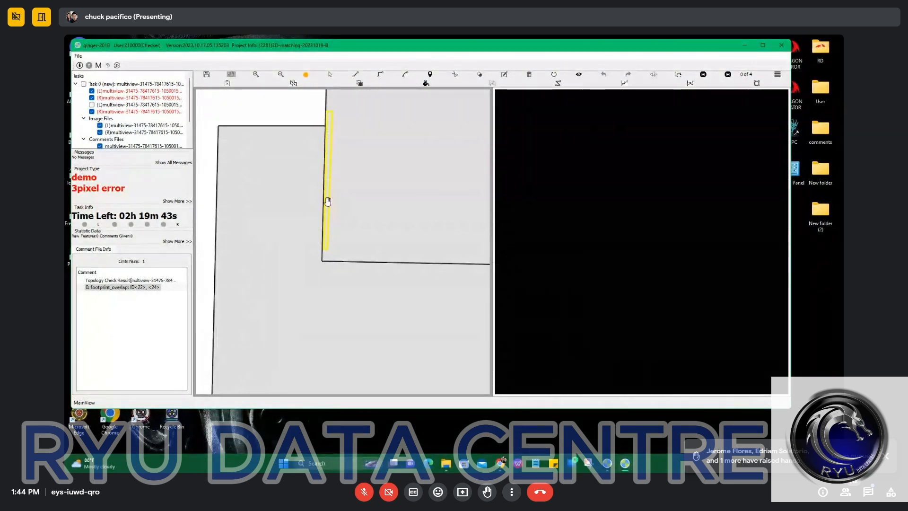
Isolate the overlap mark from the outline layers, and compare that roof corner with both aerial images.
{"action": "scroll", "coordinate": [328, 251], "scroll_direction": "down", "scroll_amount": 5}
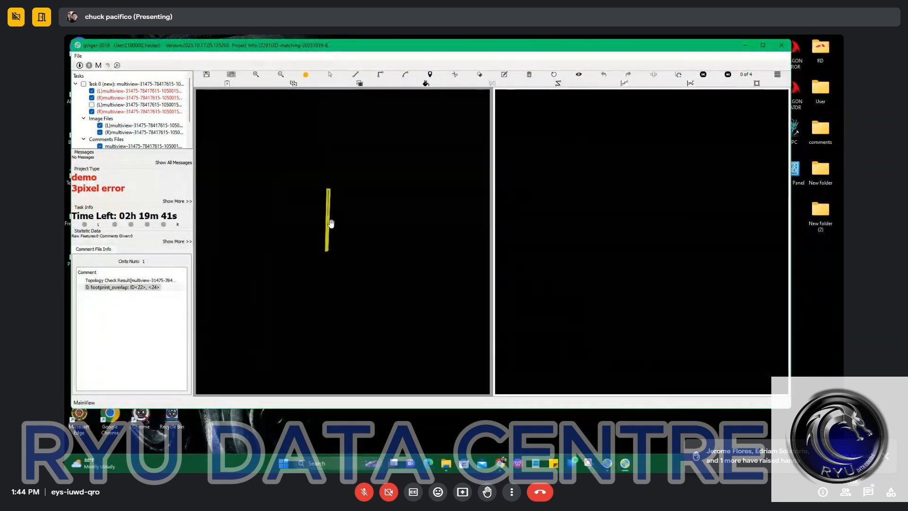
{"action": "scroll", "coordinate": [353, 224], "scroll_direction": "up", "scroll_amount": 6}
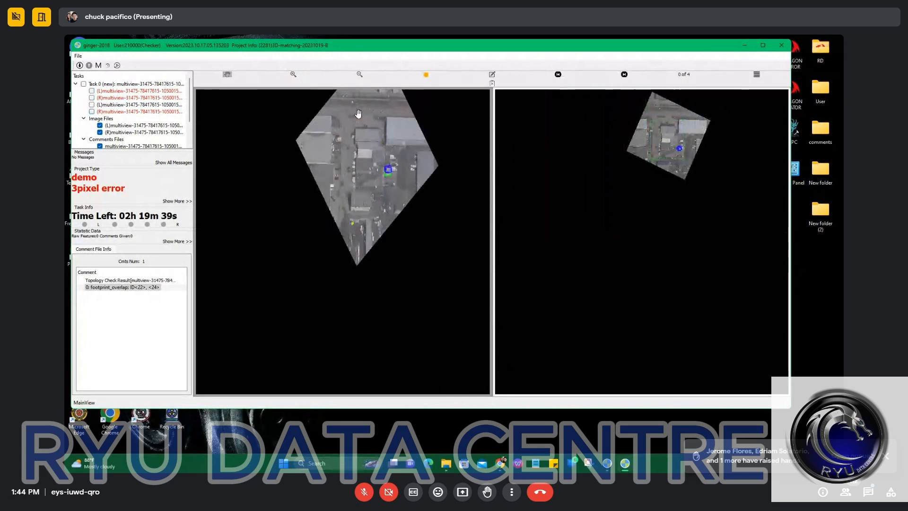
{"action": "scroll", "coordinate": [353, 225], "scroll_direction": "up", "scroll_amount": 6}
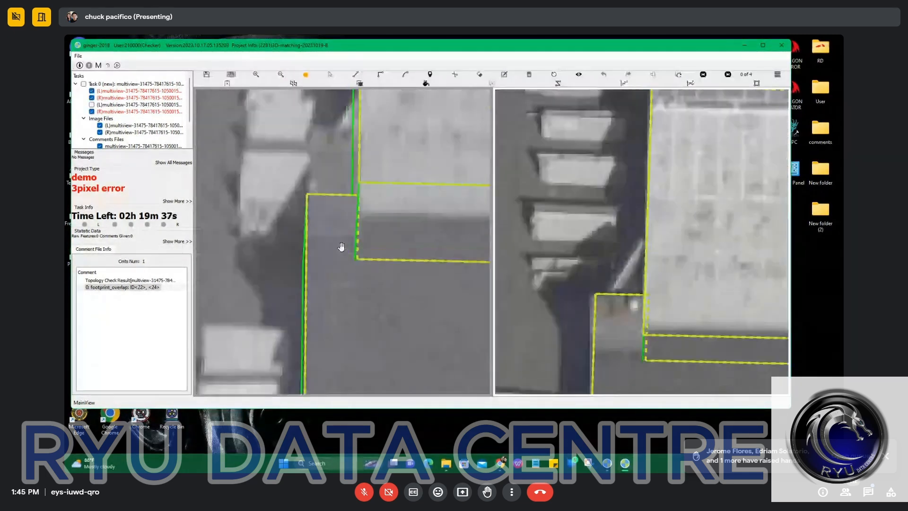
{"action": "scroll", "coordinate": [351, 247], "scroll_direction": "down", "scroll_amount": 5}
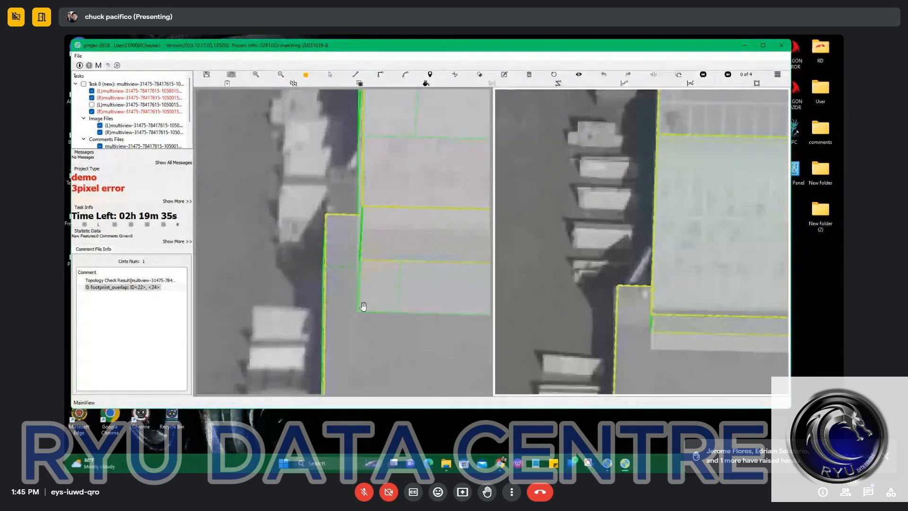
{"action": "scroll", "coordinate": [362, 301], "scroll_direction": "up", "scroll_amount": 5}
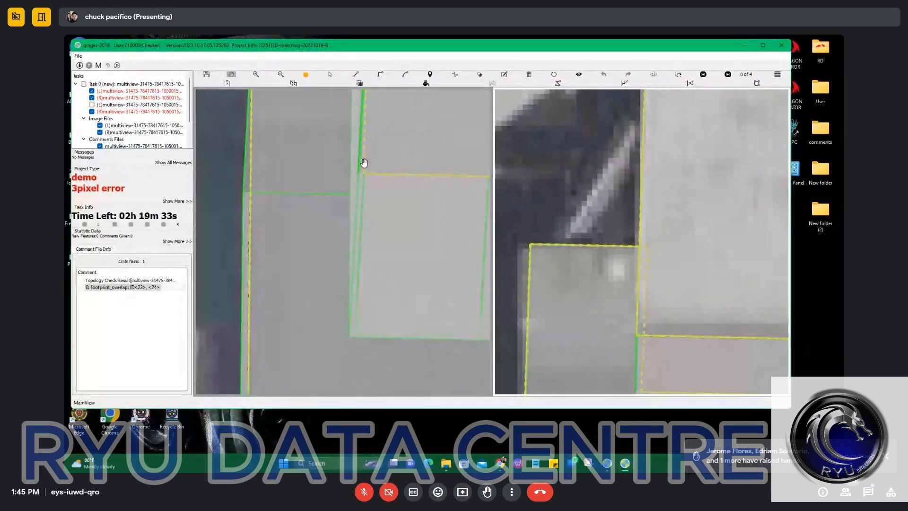
Move the pale roof's left edge slightly outward to close the sliver beside the lower dark roof.
{"action": "key", "text": "s"}
{"action": "left_click_drag", "start_coordinate": [364, 153], "coordinate": [361, 219]}
{"action": "key", "text": "h"}
{"action": "key", "text": "s"}
{"action": "left_click", "coordinate": [362, 212]}
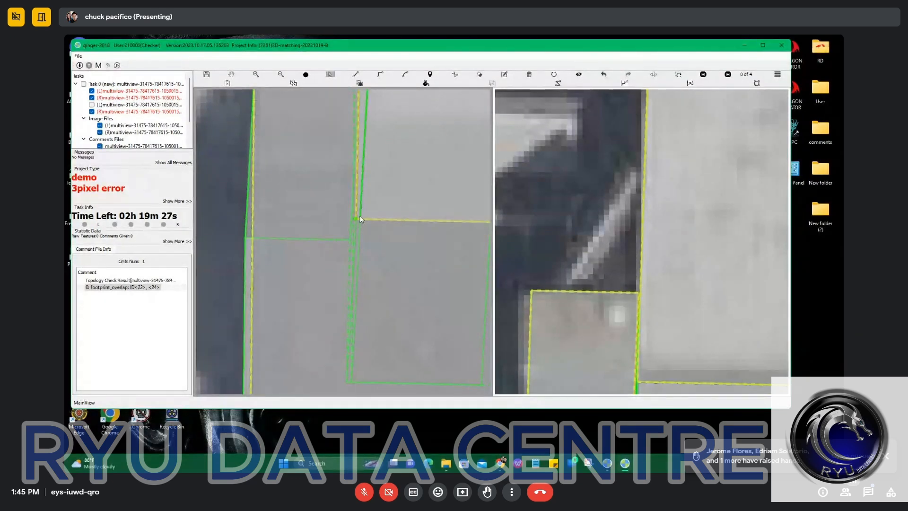
{"action": "key", "text": "h"}
Move the short upper-left edge of the lower dark roof down in line with the pale roof's lower edge.
{"action": "scroll", "coordinate": [347, 159], "scroll_direction": "down", "scroll_amount": 5}
{"action": "scroll", "coordinate": [350, 153], "scroll_direction": "up", "scroll_amount": 2}
{"action": "key", "text": "s"}
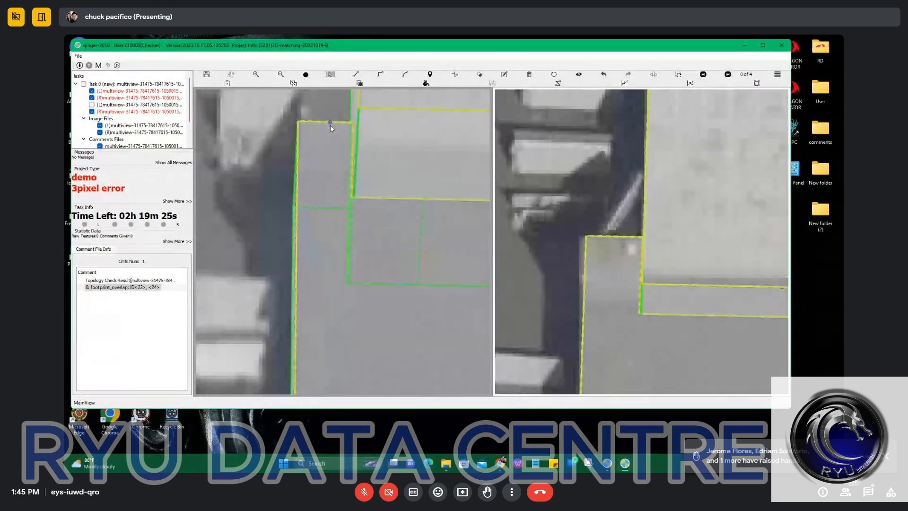
{"action": "left_click", "coordinate": [336, 191]}
{"action": "left_click_drag", "start_coordinate": [336, 195], "coordinate": [336, 200]}
{"action": "key", "text": "h"}
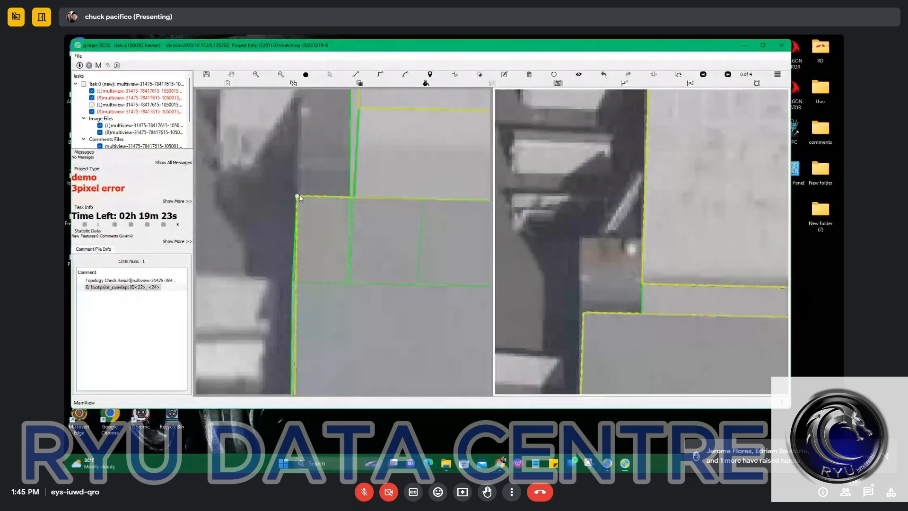
{"action": "key", "text": "s"}
{"action": "key", "text": "r"}
{"action": "left_click", "coordinate": [297, 196]}
{"action": "left_click", "coordinate": [317, 196]}
{"action": "left_click_drag", "start_coordinate": [330, 135], "coordinate": [326, 210]}
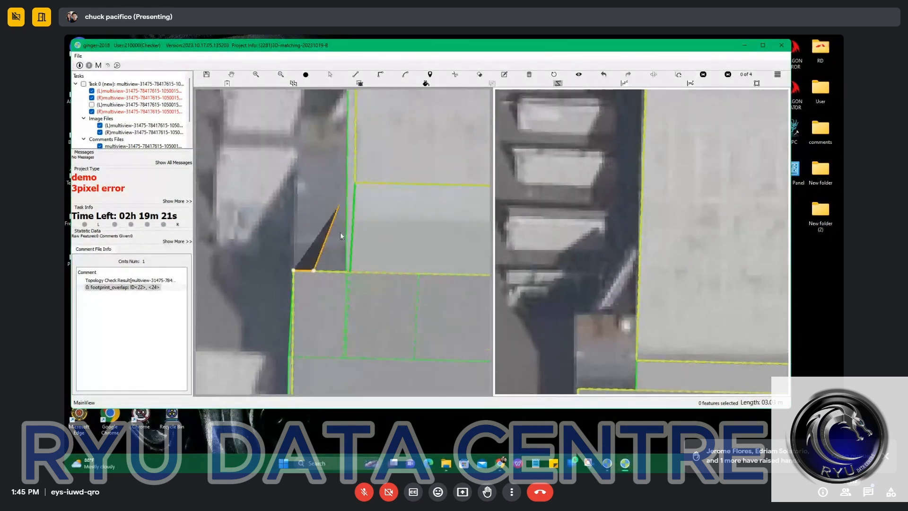
{"action": "key", "text": "h"}
Raise the lower dark roof's upper-left edge segment to restore its projection beside the pale roof's left edge.
{"action": "key", "text": "s"}
{"action": "left_click", "coordinate": [333, 271]}
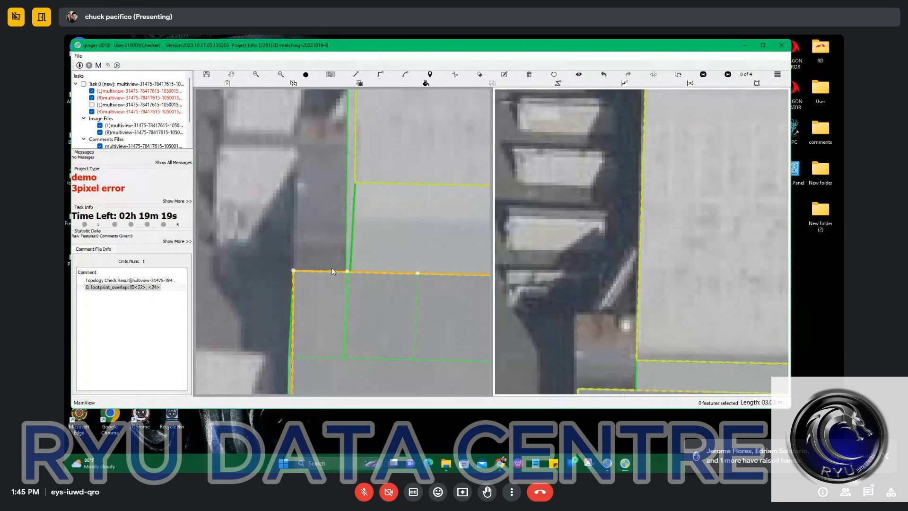
{"action": "left_click_drag", "start_coordinate": [331, 271], "coordinate": [327, 225]}
{"action": "scroll", "coordinate": [342, 248], "scroll_direction": "up", "scroll_amount": 3}
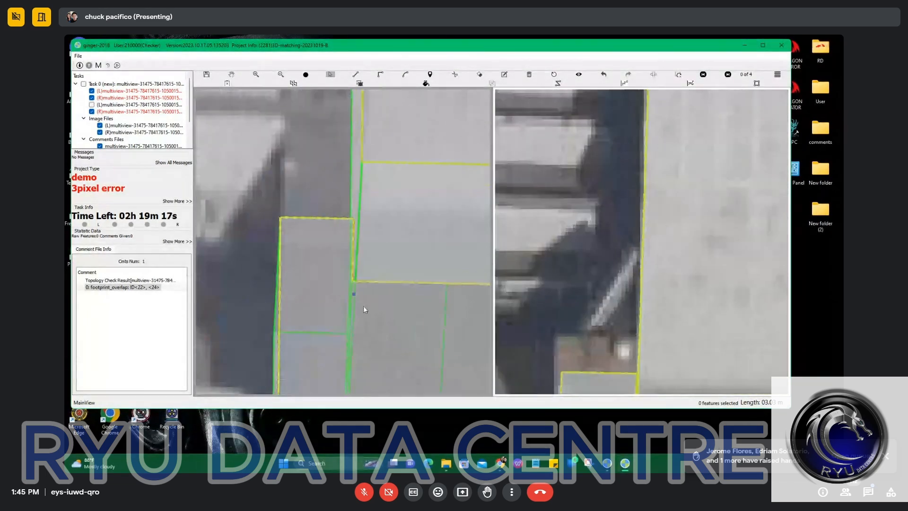
Review the corrected building's full outlines, save them and submit the task.
{"action": "scroll", "coordinate": [359, 331], "scroll_direction": "down", "scroll_amount": 6}
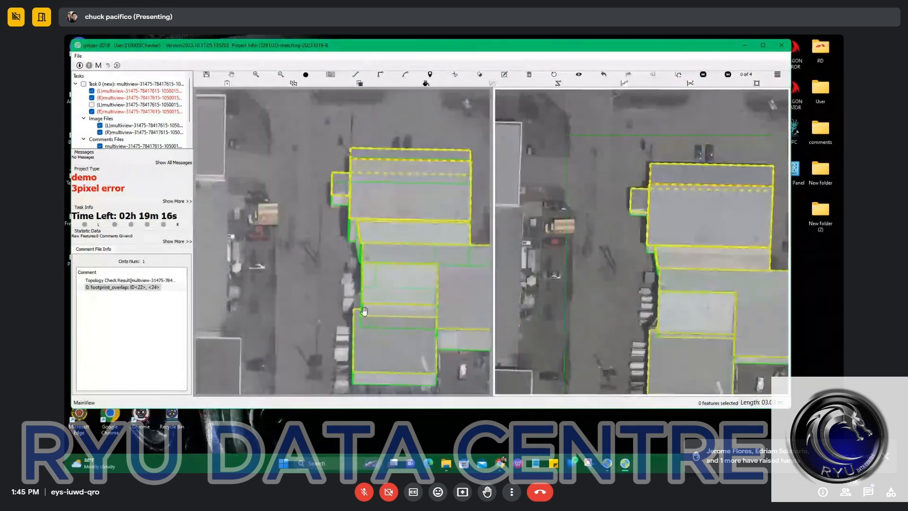
{"action": "key", "text": "h"}
{"action": "scroll", "coordinate": [366, 308], "scroll_direction": "down", "scroll_amount": 2}
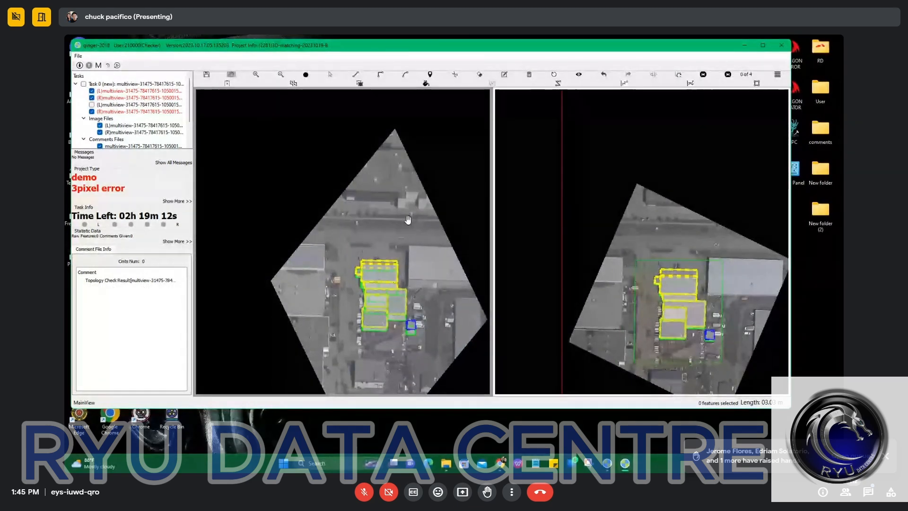
{"action": "key", "text": "ctrl+s"}
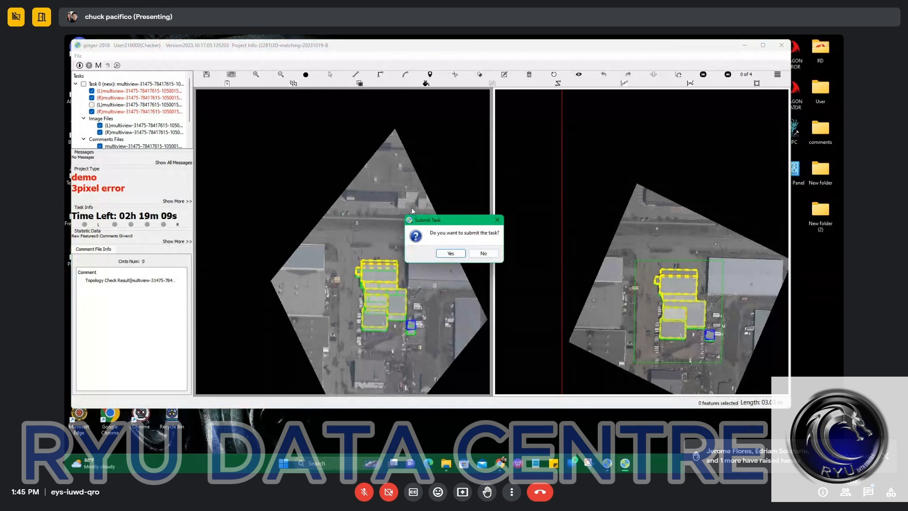
{"action": "left_click", "coordinate": [449, 254]}
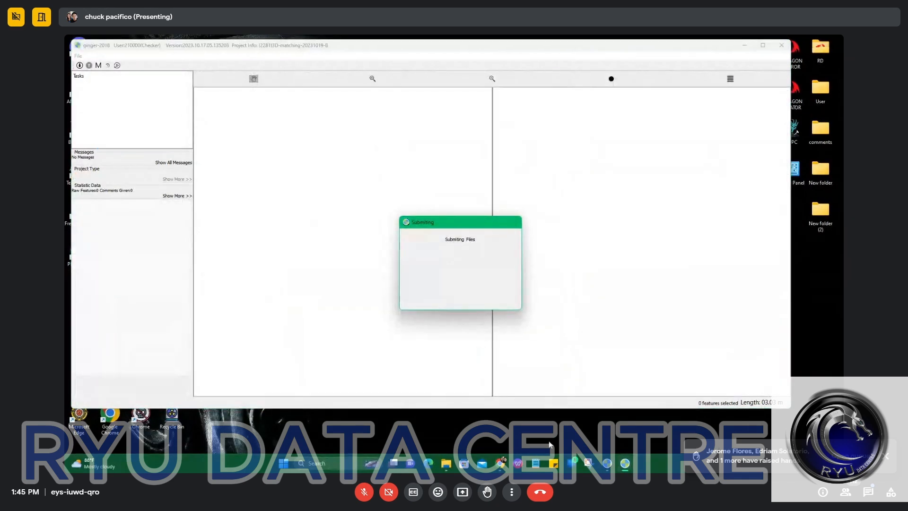
Switch to the Google Meet call and highlight the shared Google Drive link in the in-call messages.
{"action": "left_click", "coordinate": [502, 464]}
{"action": "left_click", "coordinate": [469, 421]}
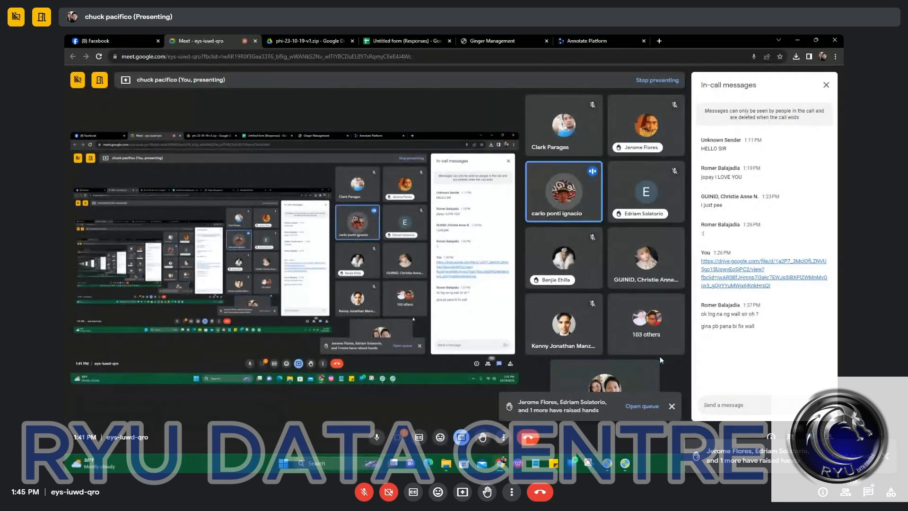
{"action": "left_click", "coordinate": [868, 492]}
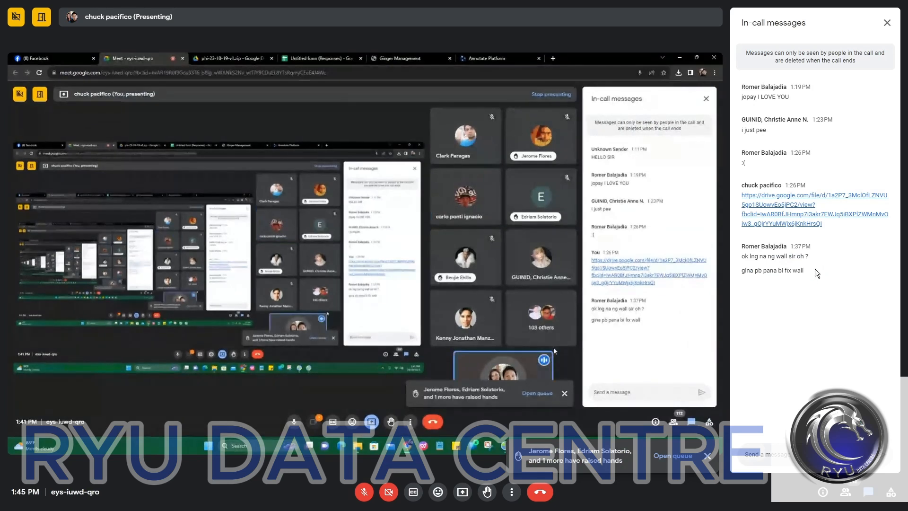
{"action": "left_click_drag", "start_coordinate": [824, 227], "coordinate": [730, 196]}
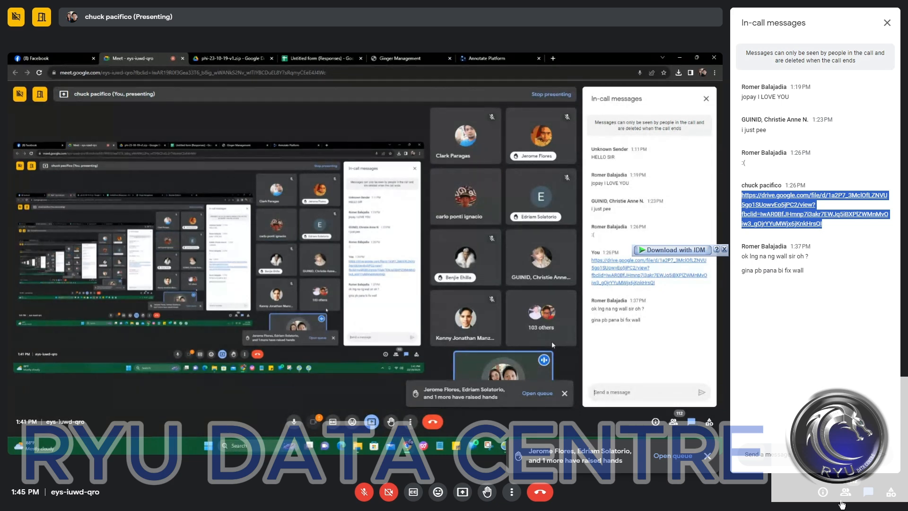
{"action": "left_click", "coordinate": [866, 497]}
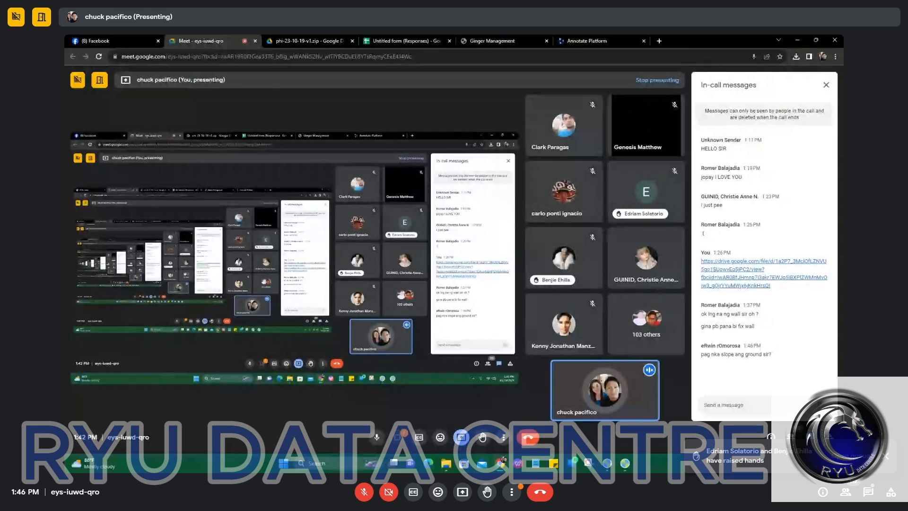
Look up the pending projects on the Annotate Platform, glance at Facebook, and return to the annotation program.
{"action": "left_click", "coordinate": [485, 37]}
{"action": "left_click", "coordinate": [587, 40]}
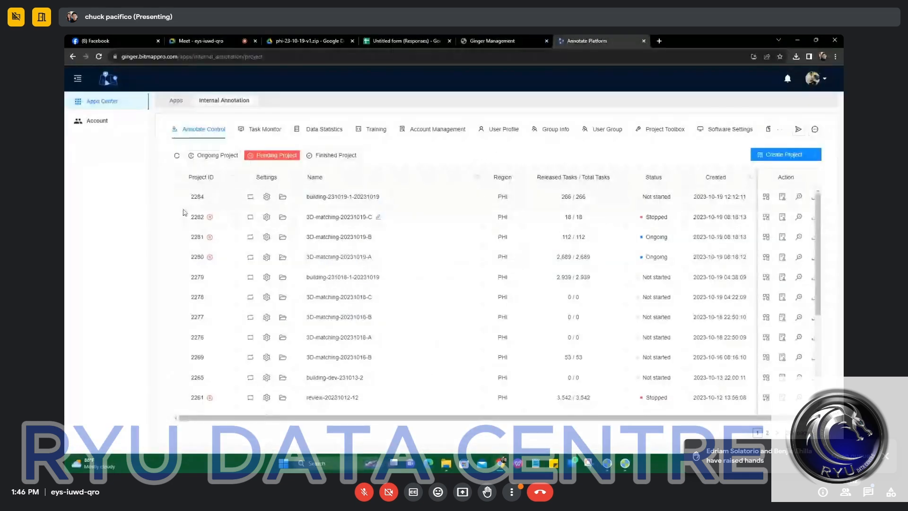
{"action": "left_click", "coordinate": [271, 156]}
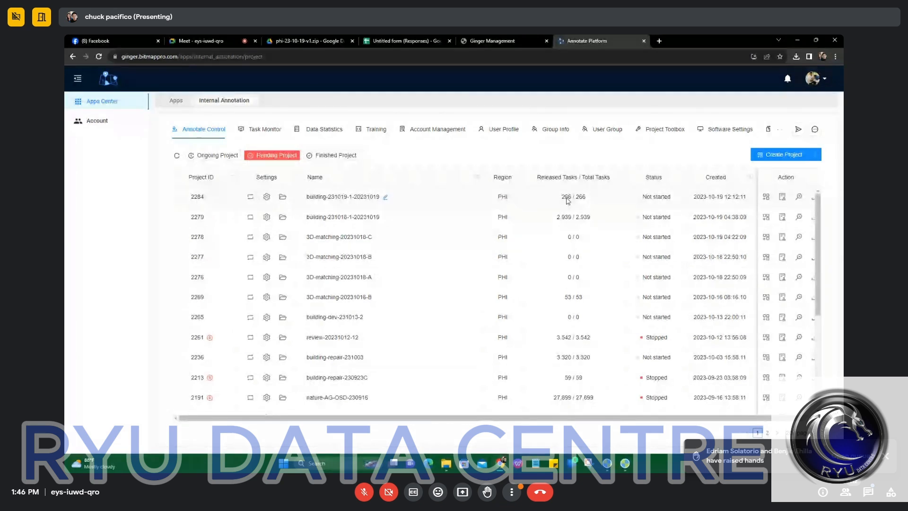
{"action": "left_click", "coordinate": [89, 40]}
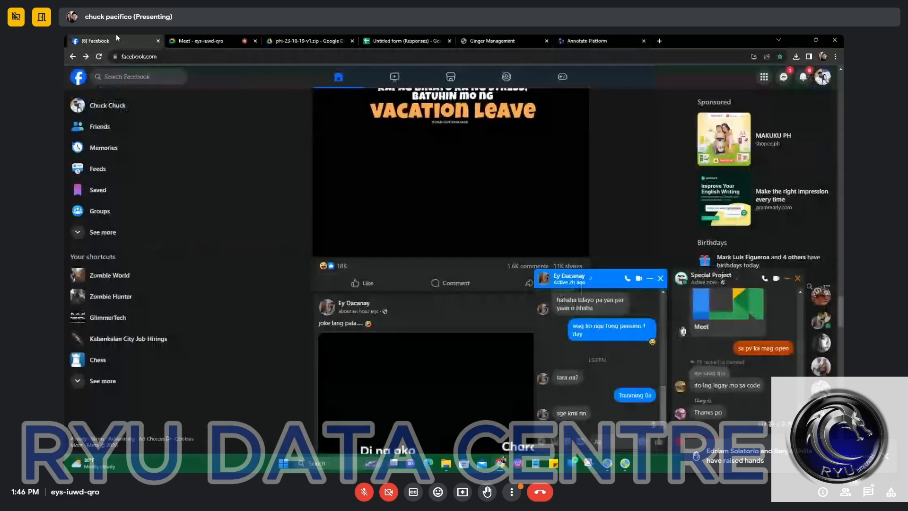
{"action": "left_click", "coordinate": [500, 464]}
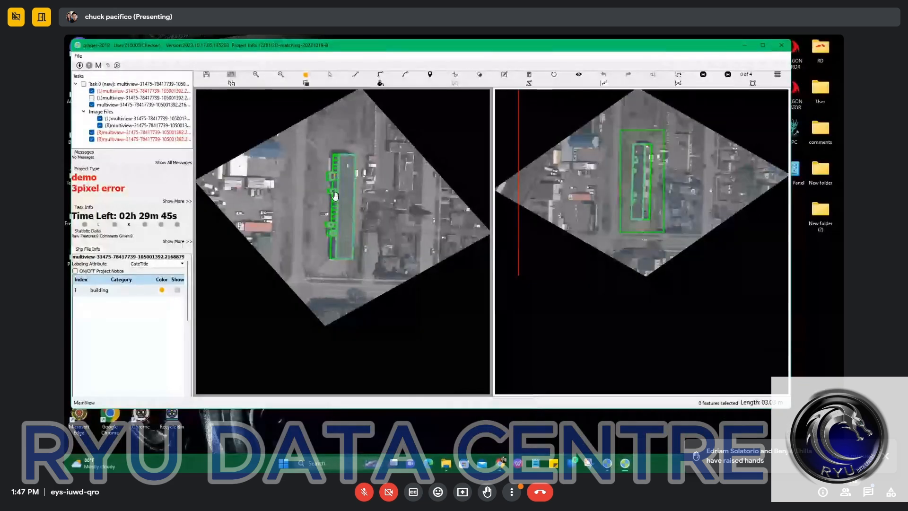
Inspect the new task's long building in both aerial images, with its existing outlines shown and hidden.
{"action": "scroll", "coordinate": [334, 196], "scroll_direction": "up", "scroll_amount": 5}
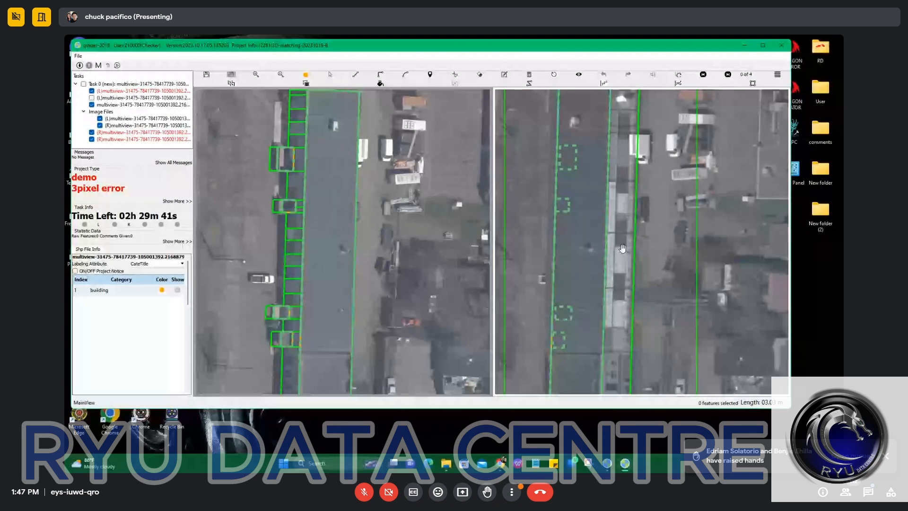
{"action": "scroll", "coordinate": [622, 225], "scroll_direction": "down", "scroll_amount": 2}
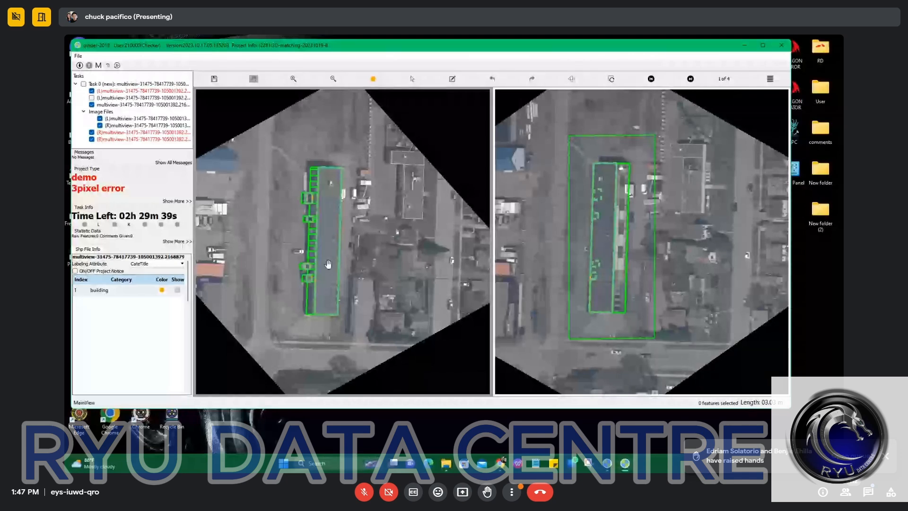
{"action": "scroll", "coordinate": [328, 264], "scroll_direction": "up", "scroll_amount": 5}
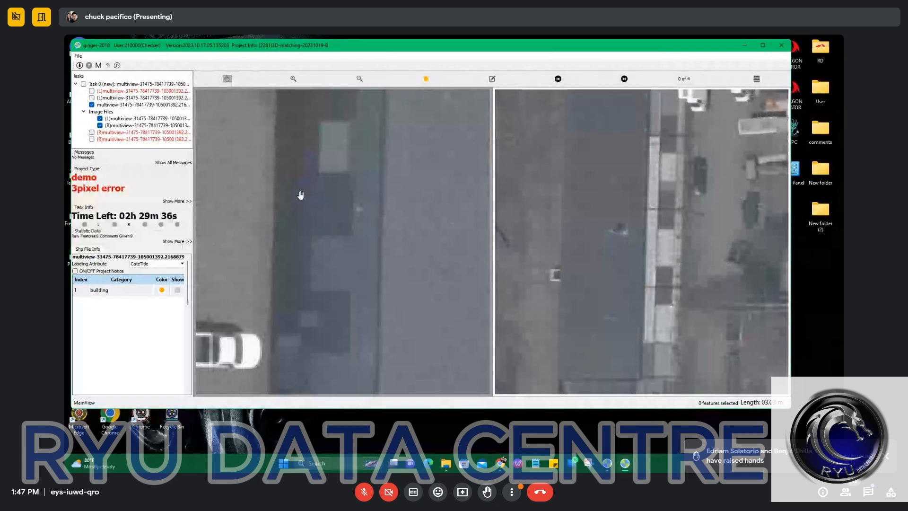
{"action": "scroll", "coordinate": [304, 185], "scroll_direction": "down", "scroll_amount": 1}
{"action": "scroll", "coordinate": [308, 249], "scroll_direction": "down", "scroll_amount": 4}
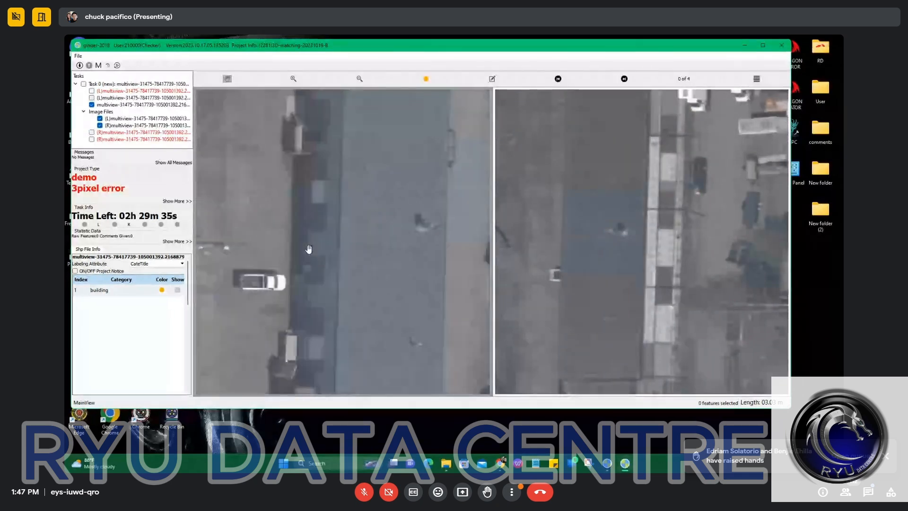
Clear the existing outlines and trace one rectangular building outline around the long dark roof.
{"action": "scroll", "coordinate": [365, 114], "scroll_direction": "up", "scroll_amount": 5}
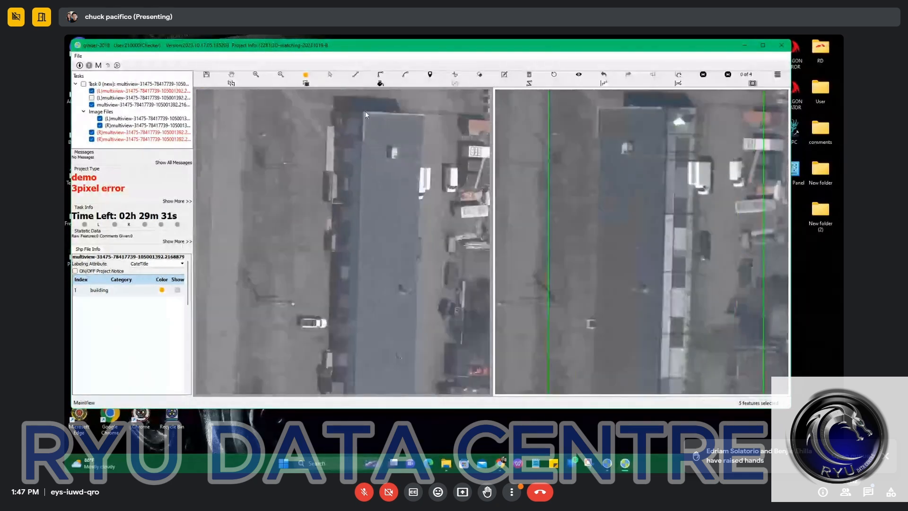
{"action": "scroll", "coordinate": [367, 117], "scroll_direction": "down", "scroll_amount": 3}
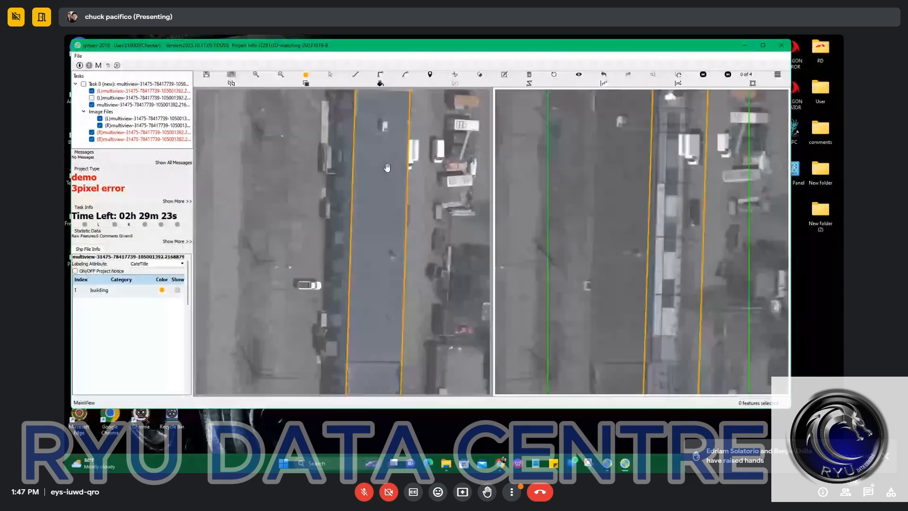
{"action": "scroll", "coordinate": [344, 177], "scroll_direction": "up", "scroll_amount": 5}
Shift the long roof's outline in the comparison image onto the matching roof and check both ends.
{"action": "scroll", "coordinate": [393, 181], "scroll_direction": "down", "scroll_amount": 4}
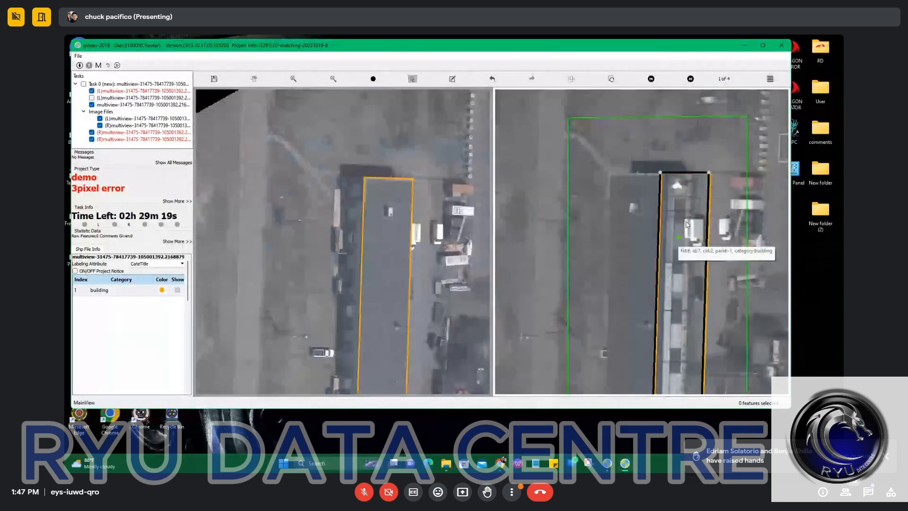
{"action": "scroll", "coordinate": [639, 208], "scroll_direction": "up", "scroll_amount": 2}
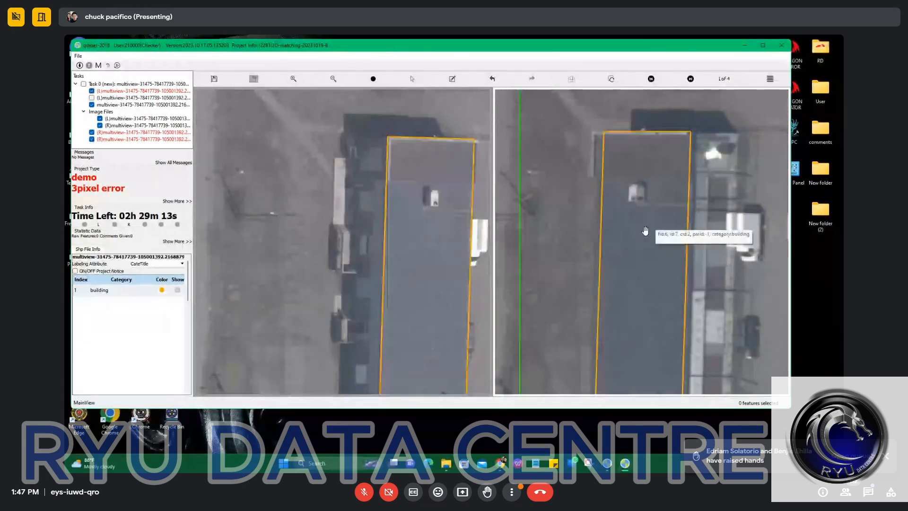
{"action": "scroll", "coordinate": [675, 277], "scroll_direction": "down", "scroll_amount": 3}
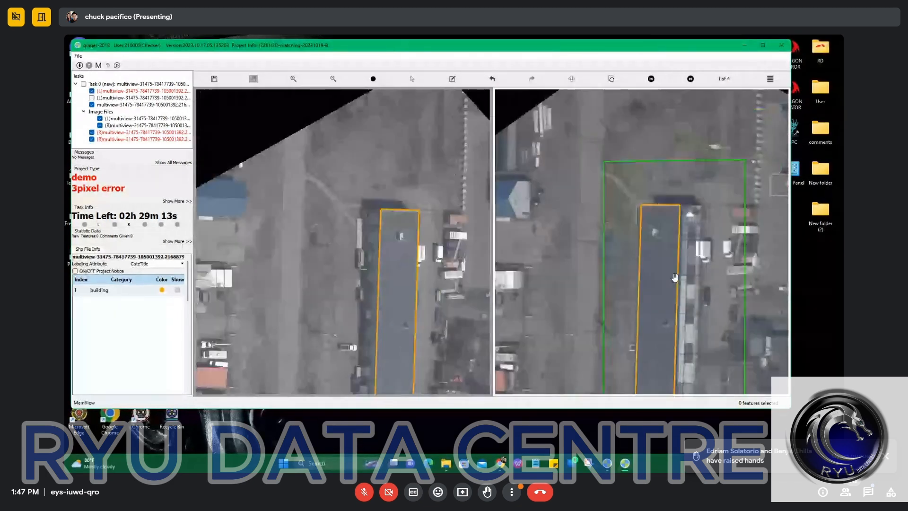
{"action": "left_click_drag", "start_coordinate": [675, 278], "coordinate": [625, 203]}
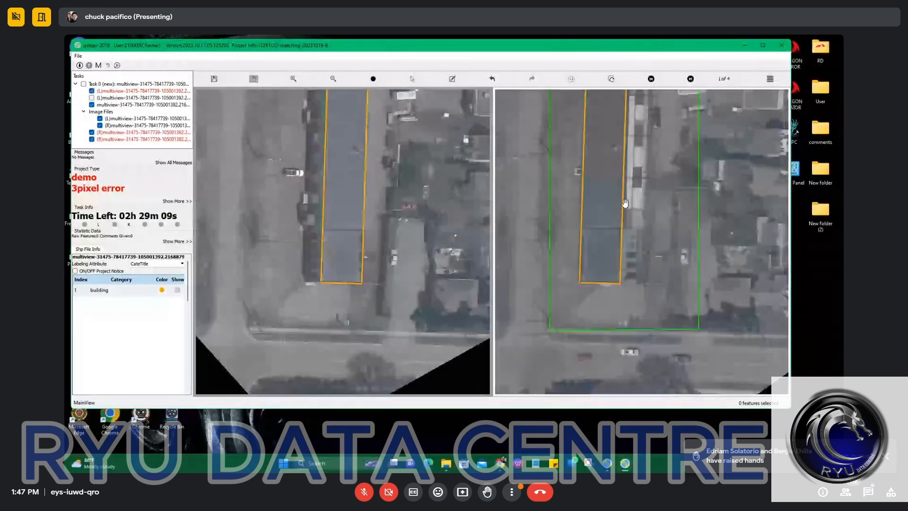
{"action": "scroll", "coordinate": [625, 203], "scroll_direction": "down", "scroll_amount": 1}
{"action": "left_click_drag", "start_coordinate": [655, 167], "coordinate": [590, 254]}
Switch to comparison image 3 of 4 and check the long roof's outline against its upper end.
{"action": "key", "text": "Right"}
{"action": "key", "text": "Right"}
{"action": "scroll", "coordinate": [570, 241], "scroll_direction": "up", "scroll_amount": 3}
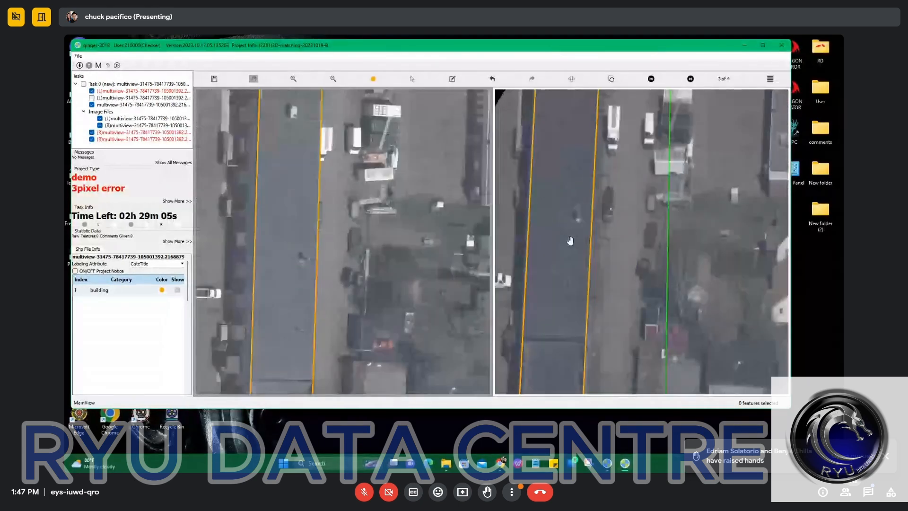
{"action": "scroll", "coordinate": [569, 241], "scroll_direction": "down", "scroll_amount": 2}
{"action": "scroll", "coordinate": [557, 199], "scroll_direction": "up", "scroll_amount": 3}
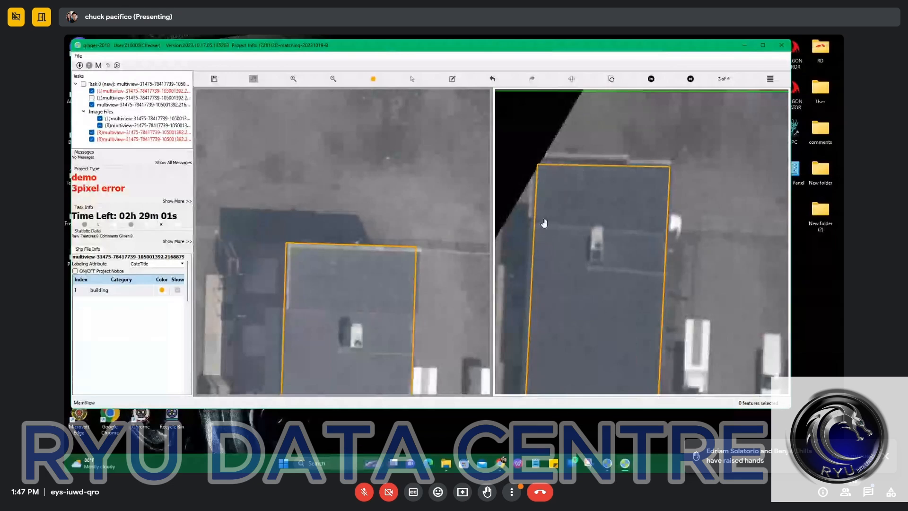
{"action": "scroll", "coordinate": [356, 277], "scroll_direction": "up", "scroll_amount": 1}
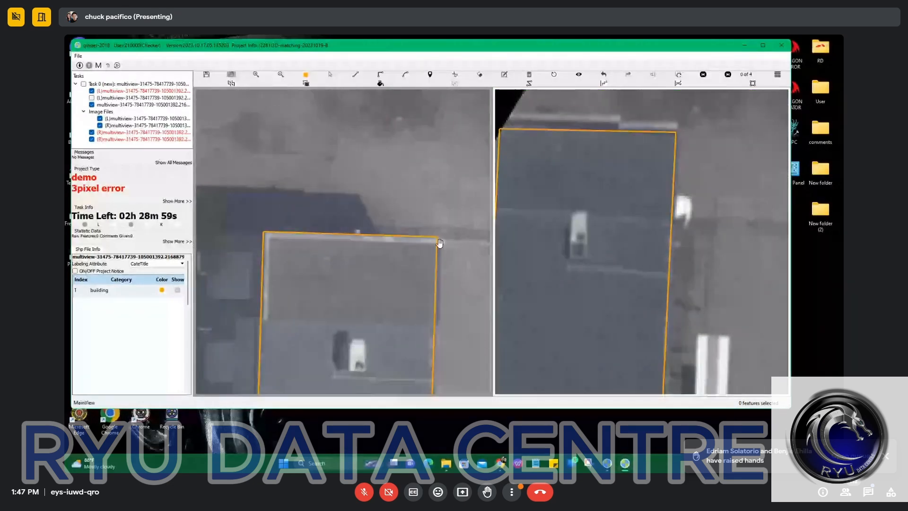
Try to split the roof outline with a cut line across the seam near its upper end.
{"action": "left_click", "coordinate": [259, 319]}
{"action": "left_click", "coordinate": [435, 326]}
{"action": "key", "text": "c"}
{"action": "scroll", "coordinate": [409, 328], "scroll_direction": "down", "scroll_amount": 2}
{"action": "left_click_drag", "start_coordinate": [379, 330], "coordinate": [357, 199]}
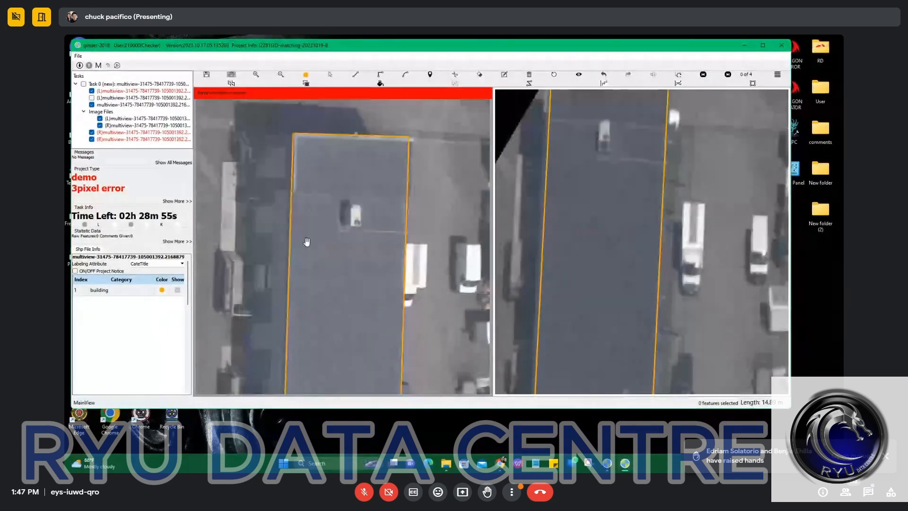
{"action": "key", "text": "d"}
{"action": "left_click", "coordinate": [290, 191]}
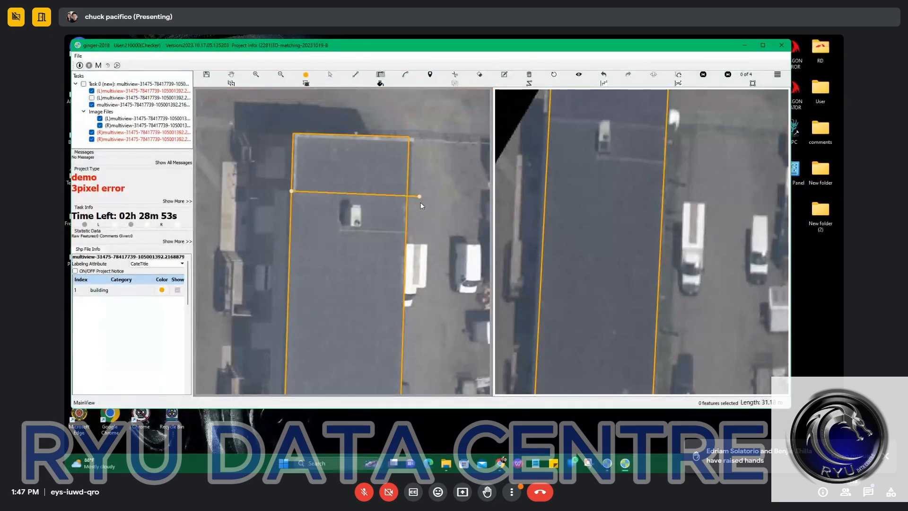
{"action": "left_click", "coordinate": [419, 198]}
{"action": "key", "text": "c"}
Try to split the roof outline with a cut line across the seam near its lower end.
{"action": "scroll", "coordinate": [385, 211], "scroll_direction": "down", "scroll_amount": 3}
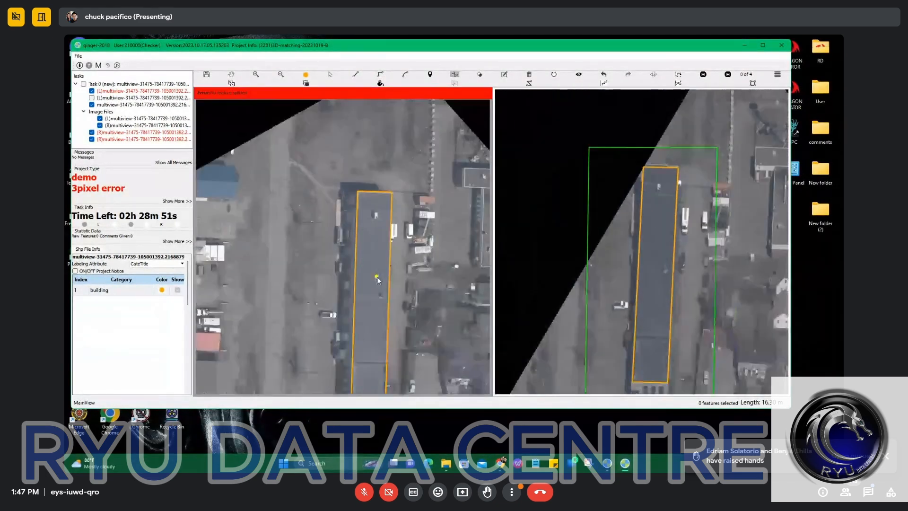
{"action": "scroll", "coordinate": [378, 280], "scroll_direction": "down", "scroll_amount": 2}
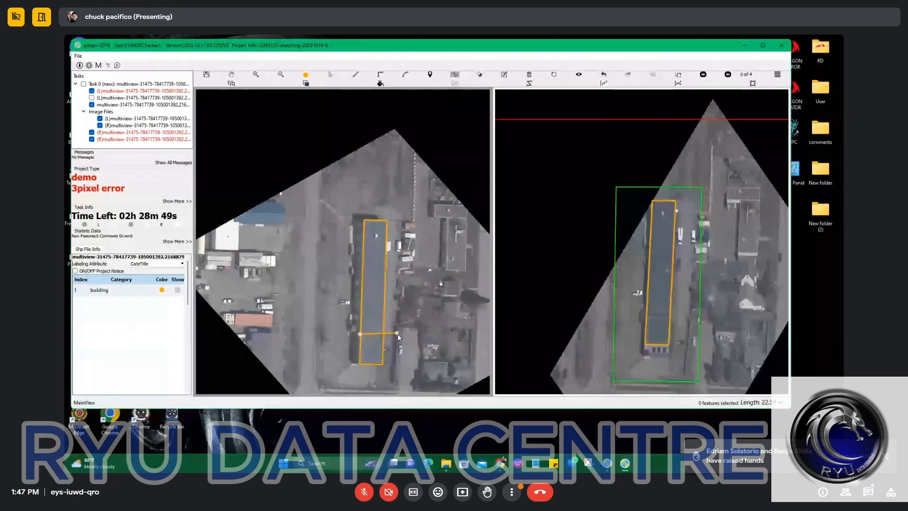
{"action": "scroll", "coordinate": [381, 340], "scroll_direction": "up", "scroll_amount": 3}
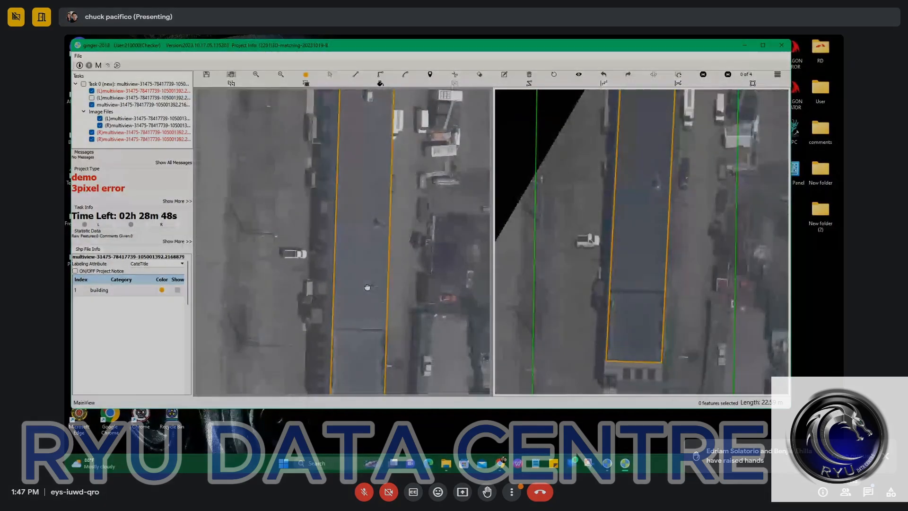